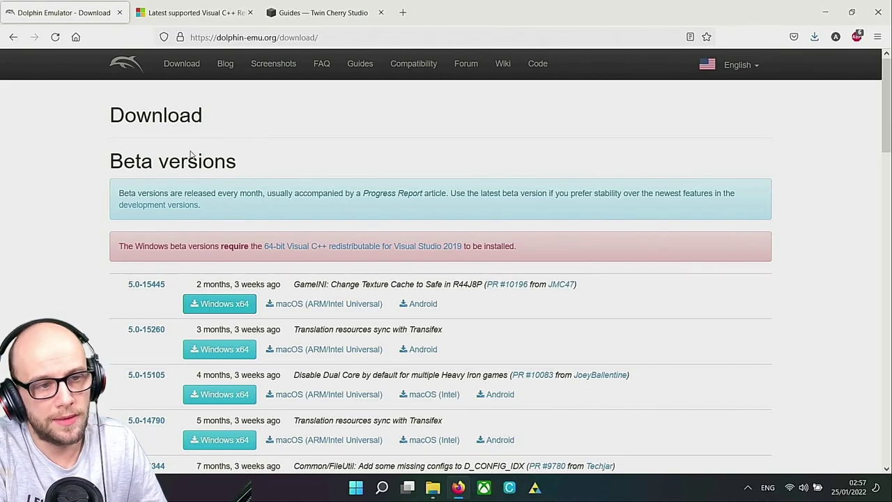
Compare the release dates and notes of the stable, beta and development versions on the Dolphin download page
scroll(132, 168, "down", 15)
scroll(134, 166, "down", 5)
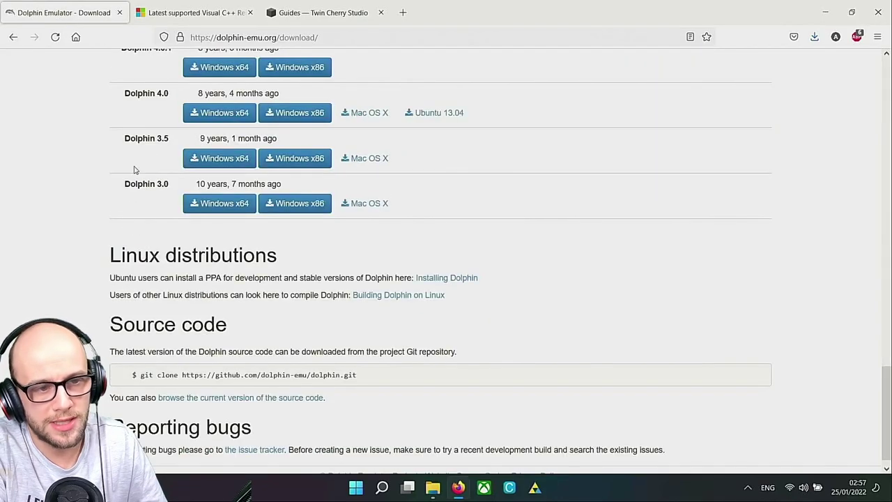
scroll(136, 165, "up", 20)
scroll(137, 165, "down", 10)
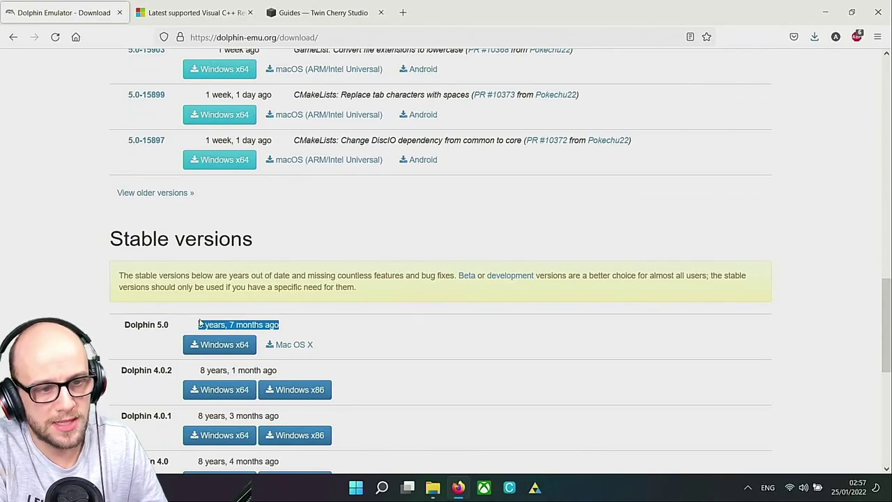
left_click_drag(198, 325, 293, 331)
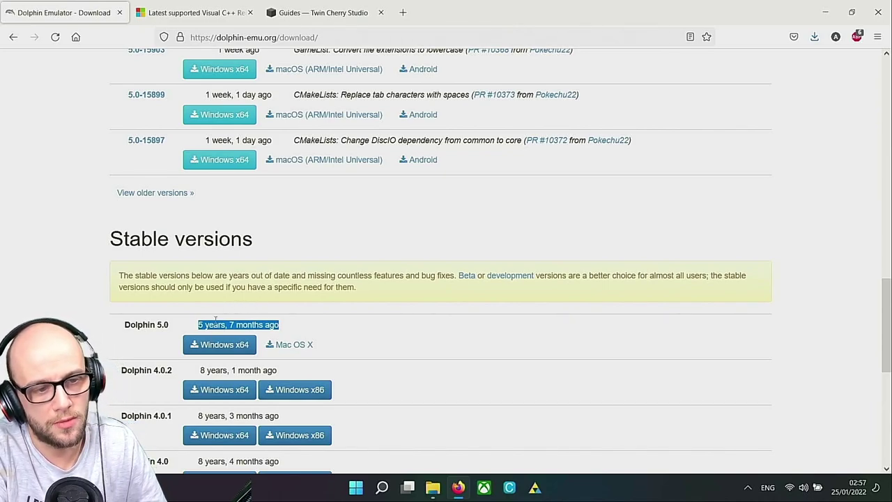
left_click_drag(126, 325, 344, 329)
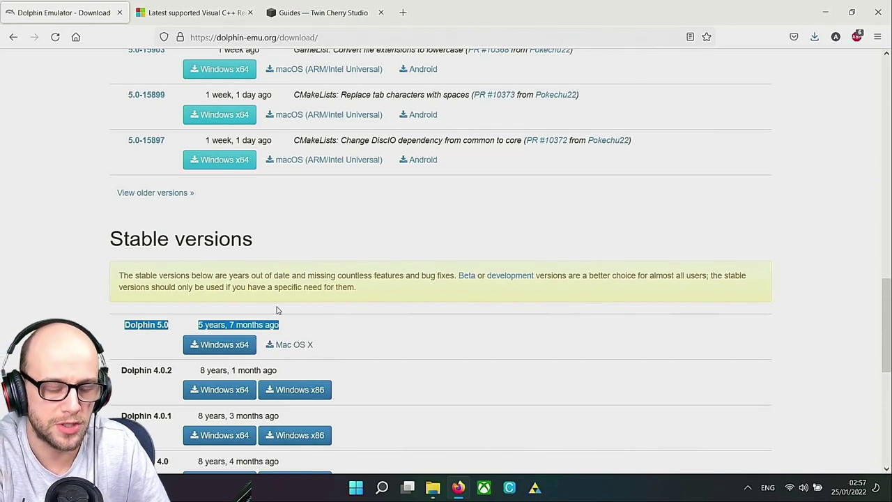
triple_click(217, 325)
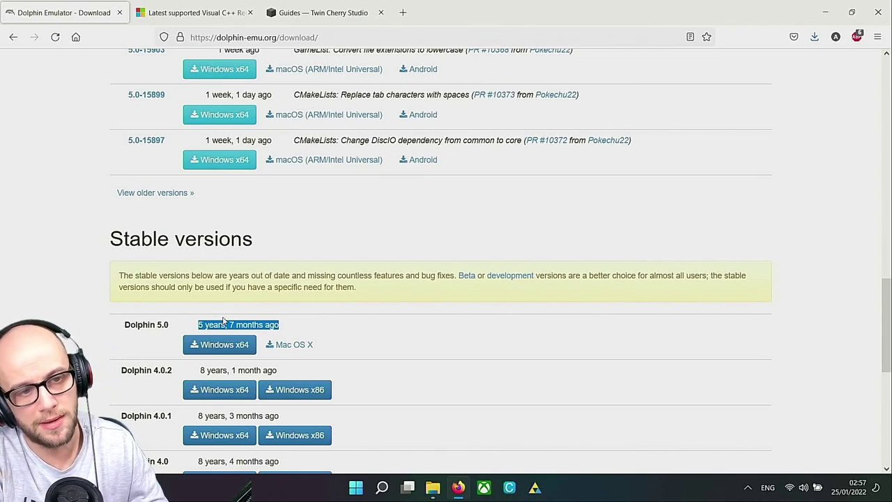
scroll(224, 318, "up", 15)
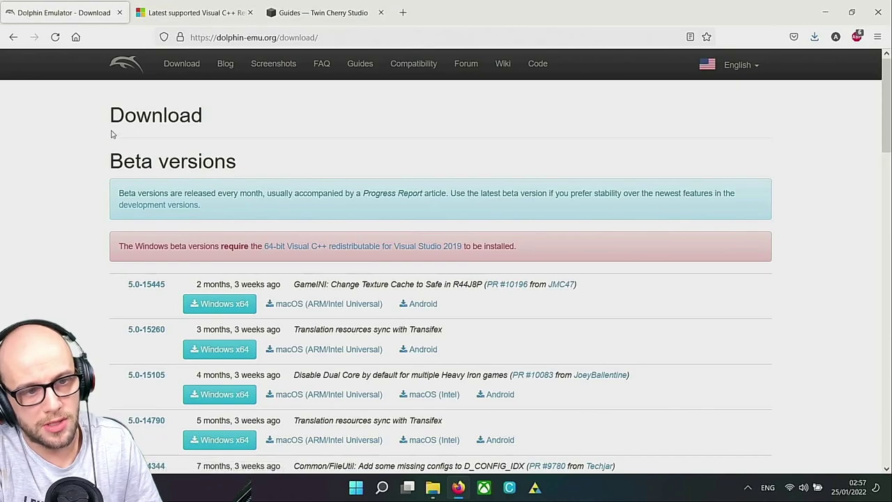
triple_click(237, 285)
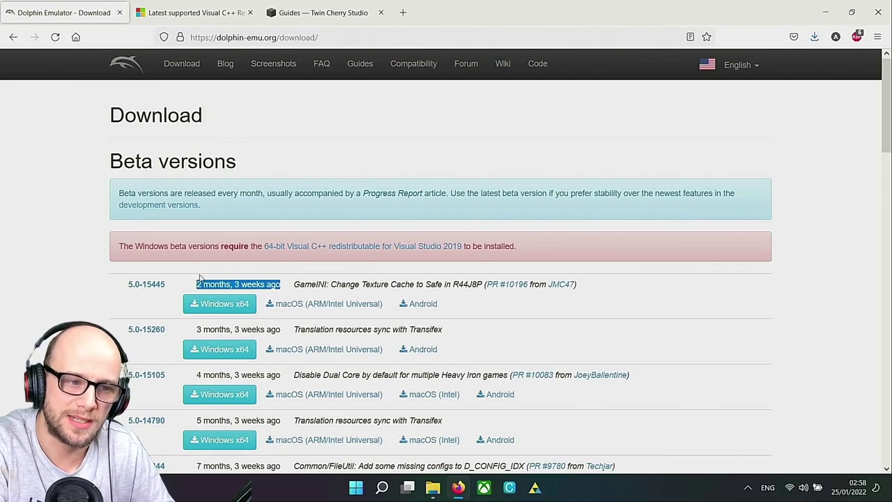
left_click(200, 283)
left_click_drag(195, 284, 282, 284)
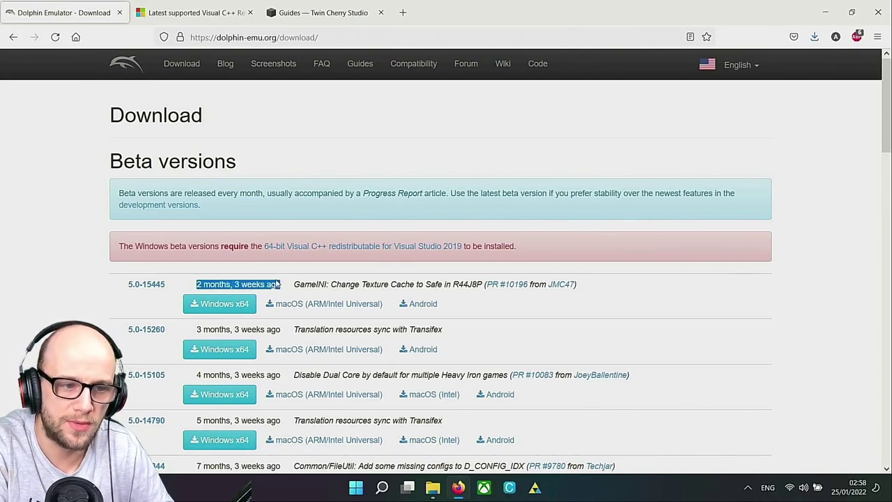
scroll(203, 329, "down", 3)
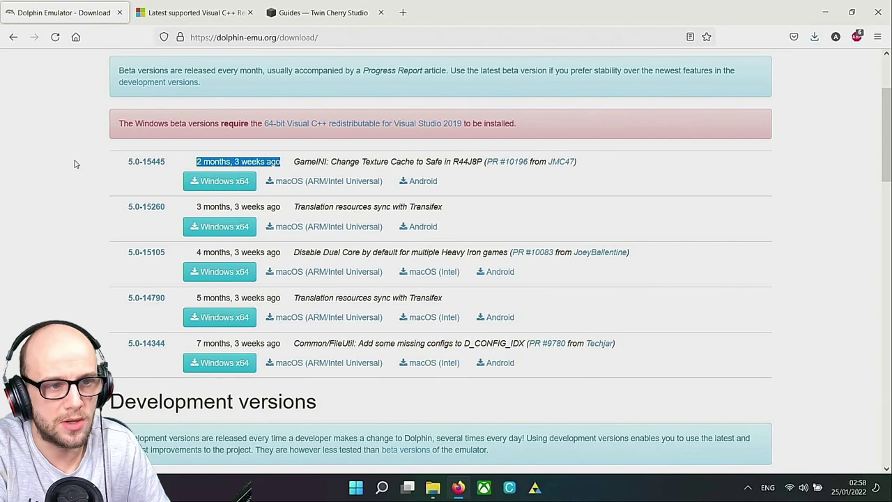
scroll(78, 149, "down", 7)
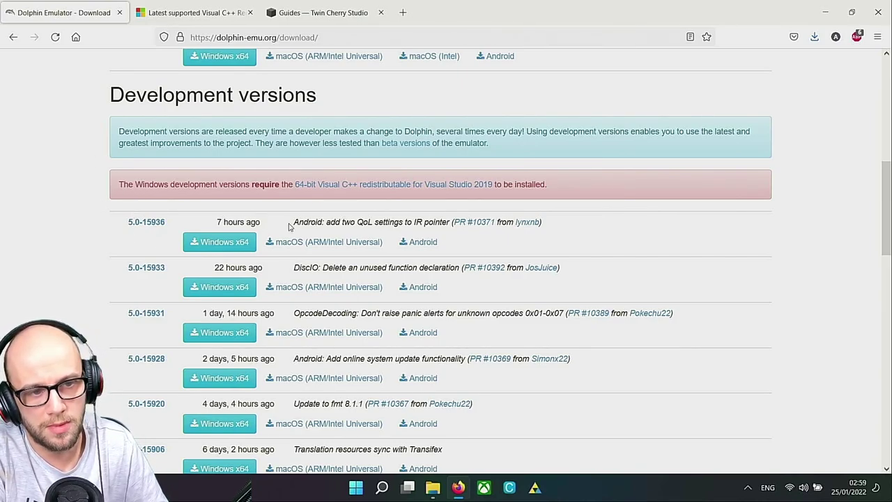
left_click_drag(295, 223, 416, 223)
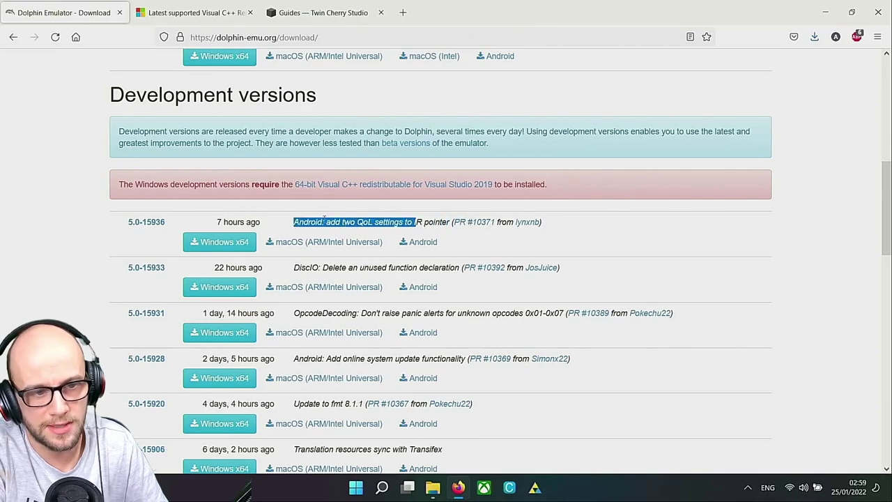
Download the Windows x64 build of beta version 5.0-15445 and save the dolphin-master-5.0-15445-x64.7z file
scroll(313, 221, "up", 2)
scroll(313, 222, "up", 5)
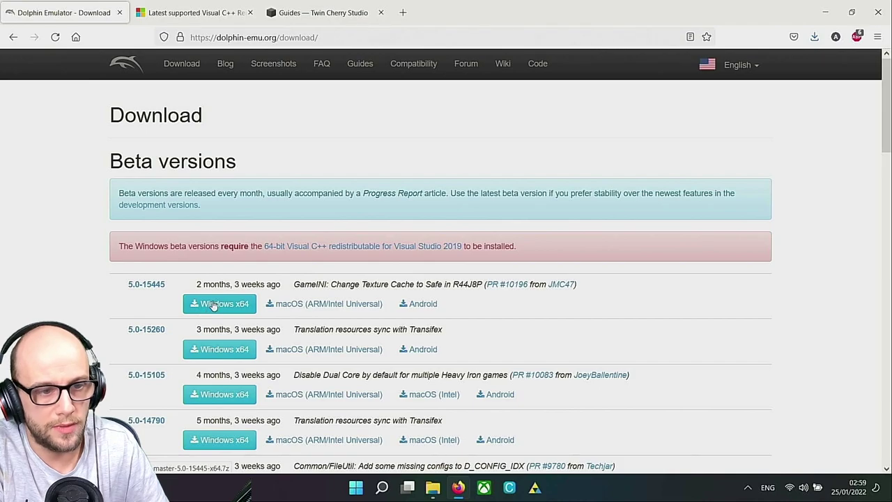
left_click(214, 306)
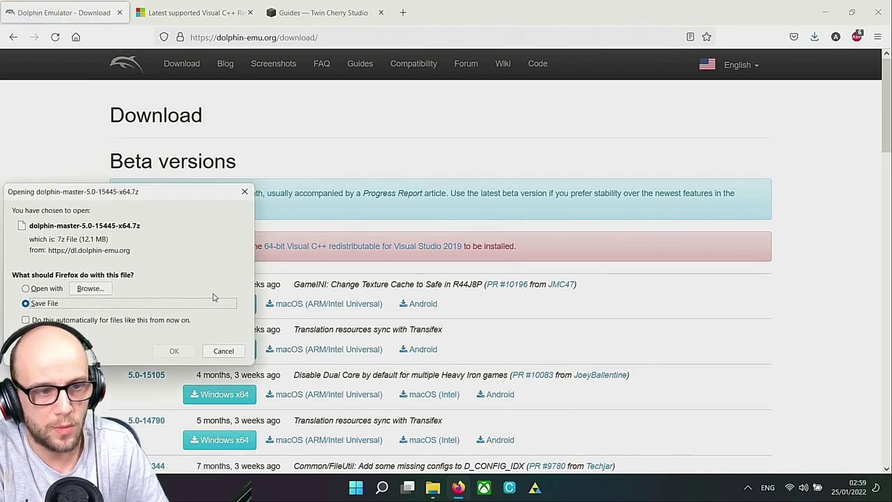
left_click_drag(179, 199, 567, 83)
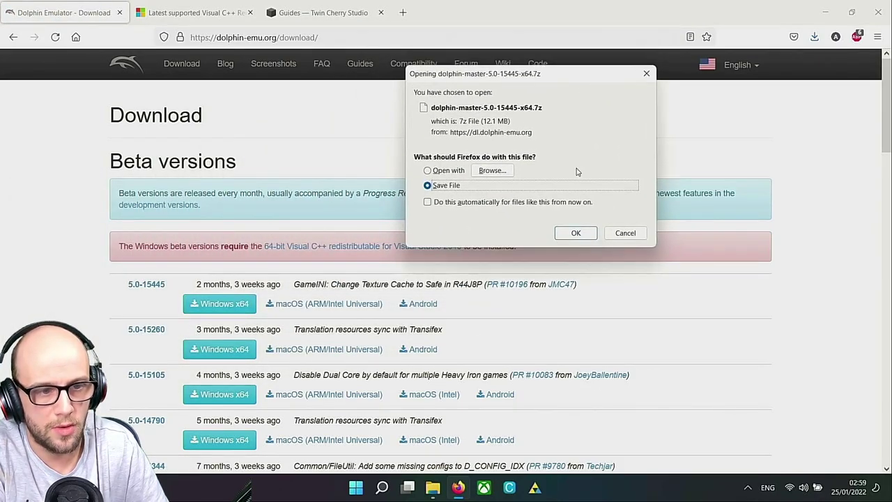
left_click_drag(499, 80, 420, 195)
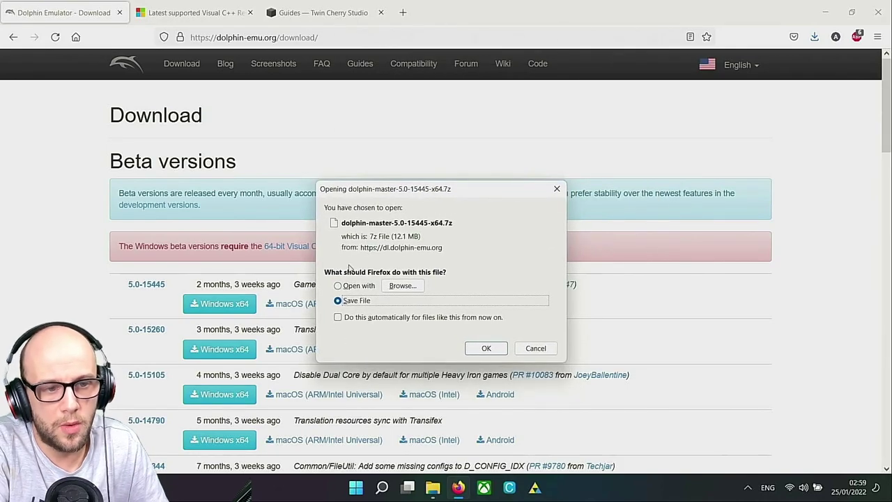
left_click(490, 350)
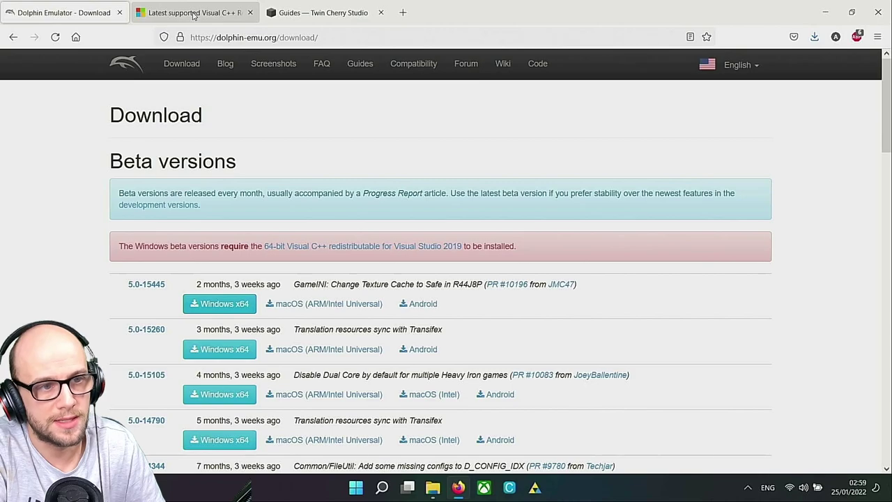
Open the linked 64-bit Visual C++ redistributable page and find the X64 download under Visual Studio 2015, 2017, 2019, and 2022
left_click(195, 14)
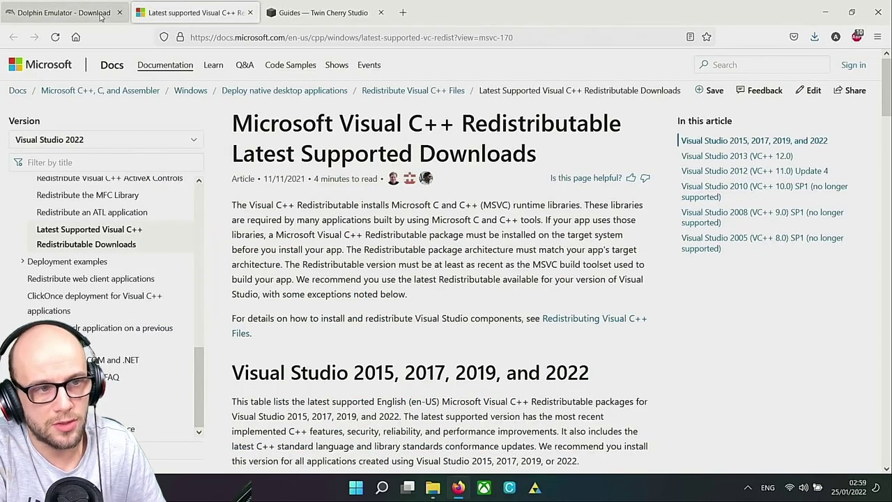
left_click(101, 16)
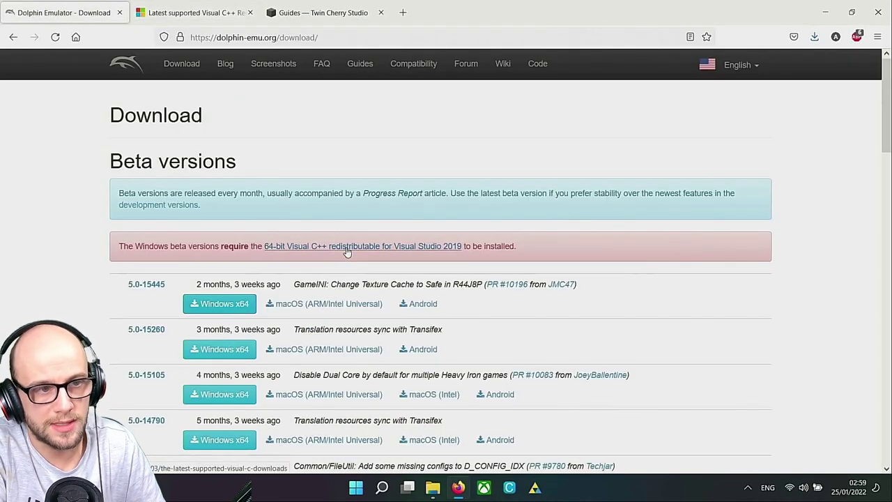
key("ctrl+w")
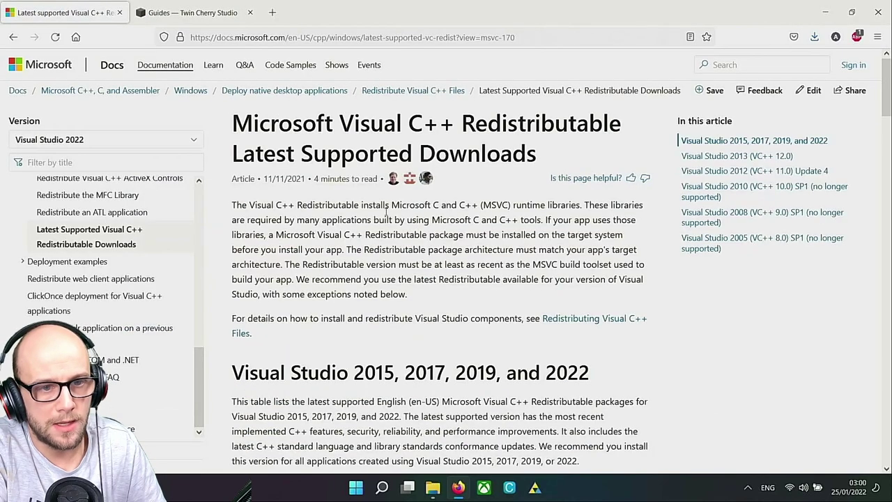
scroll(386, 212, "down", 5)
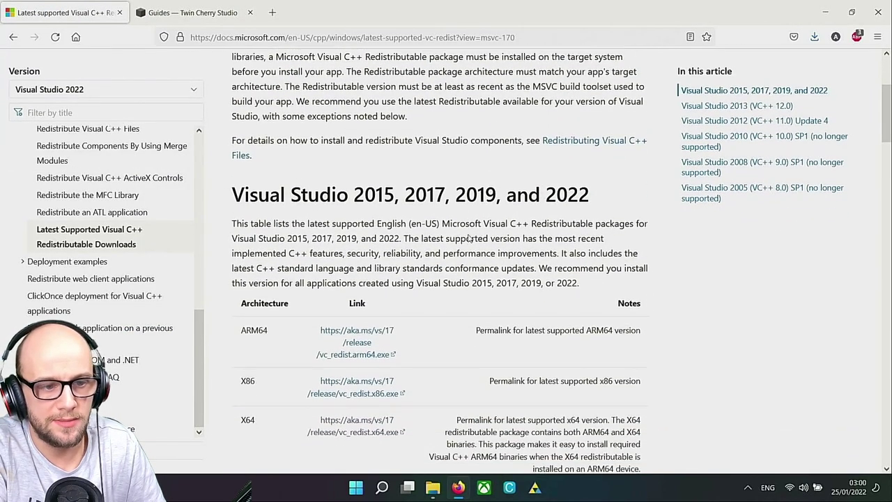
scroll(468, 239, "down", 4)
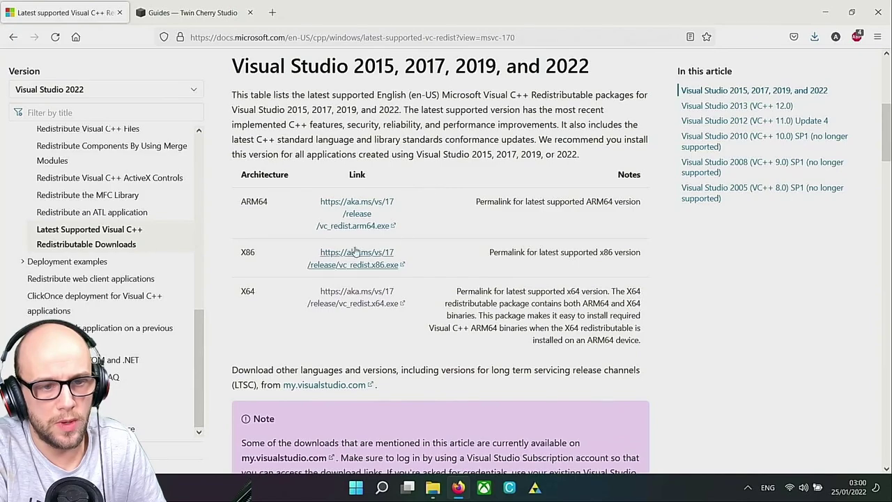
double_click(244, 293)
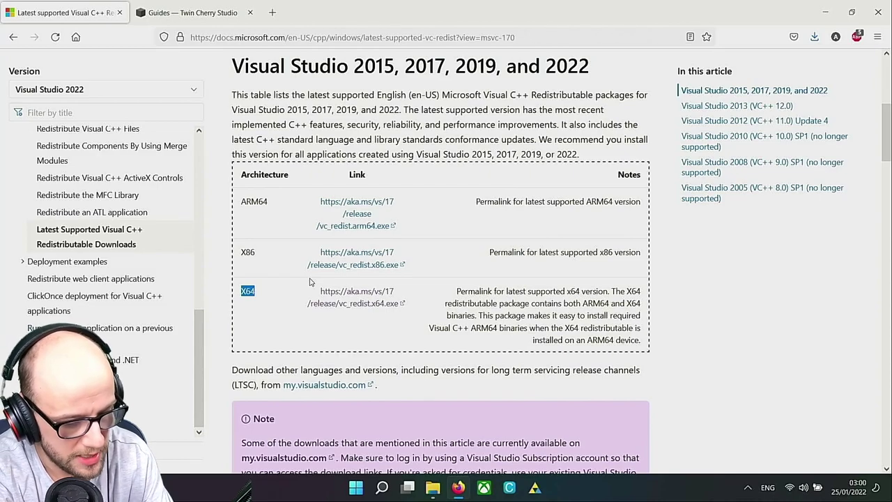
Check the computer's system type in the Windows System Information app and close it
key("super")
type("sytem information")
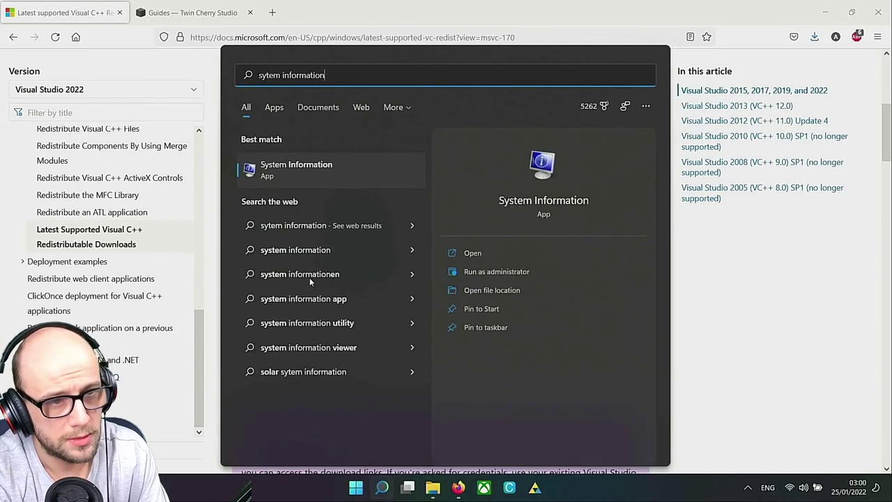
key("Return")
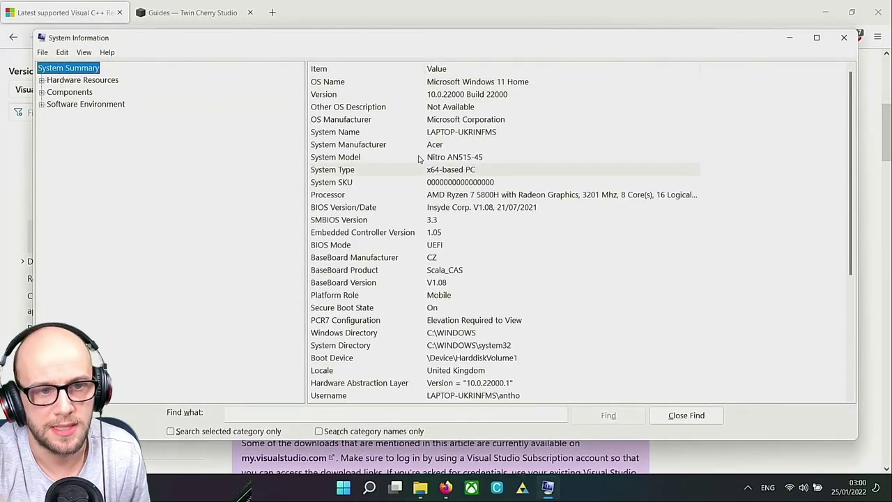
left_click(844, 37)
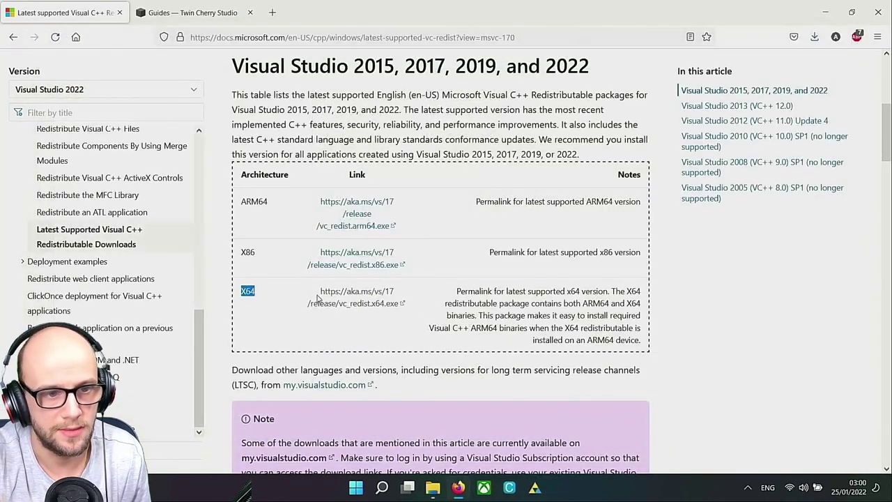
Save the X64 redistributable VC_redist.x64.exe and run it from the Downloads folder
left_click(345, 302)
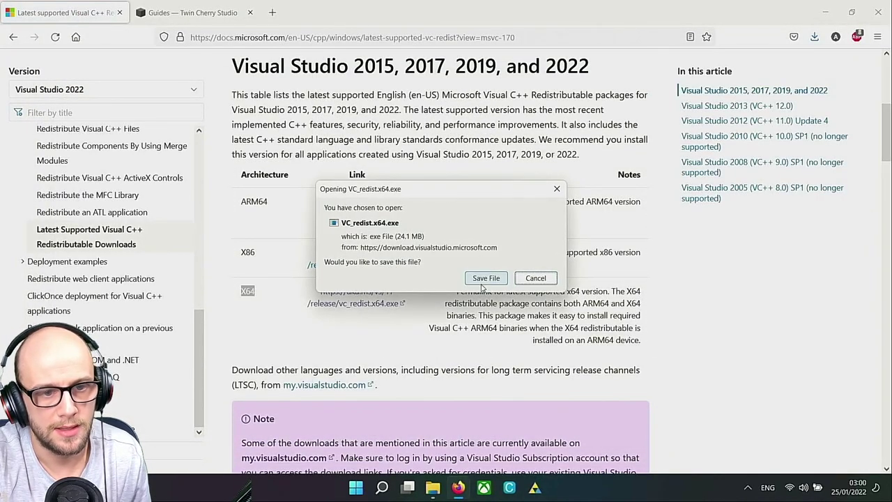
left_click(483, 279)
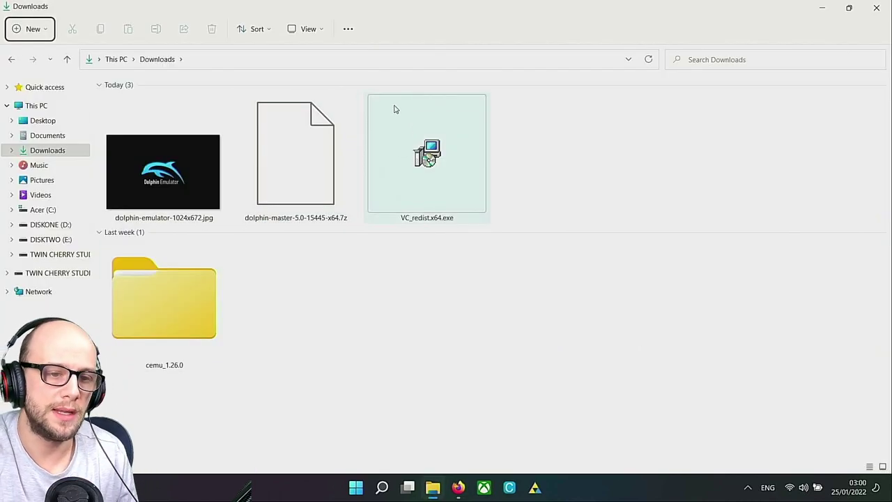
left_click(434, 171)
double_click(434, 171)
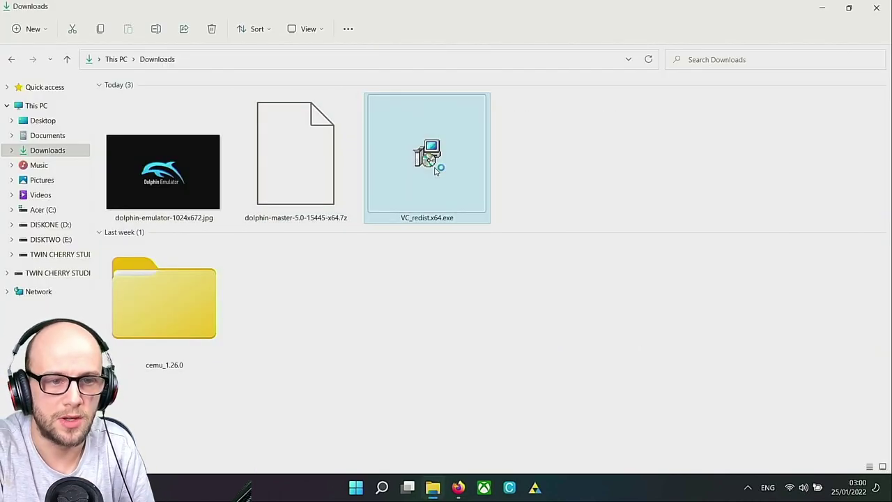
Agree to the licence terms, install the Microsoft Visual C++ 2015-2022 Redistributable (x64) and restart the computer
left_click(357, 293)
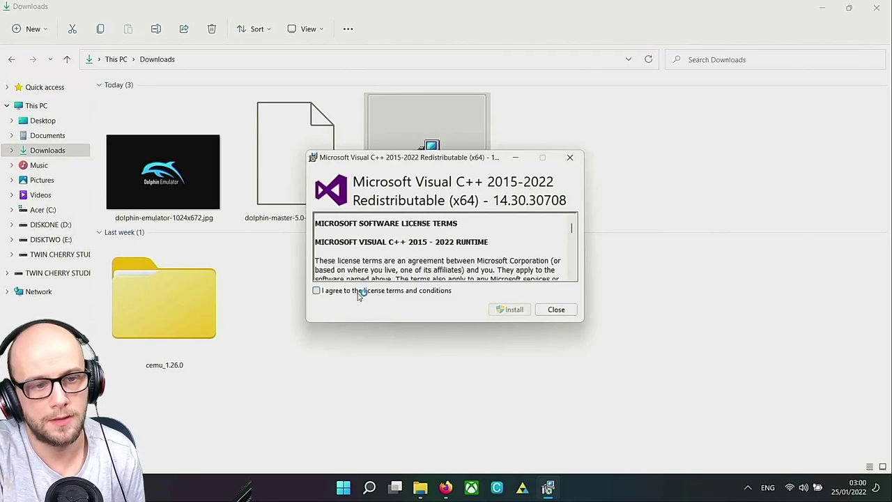
left_click(510, 308)
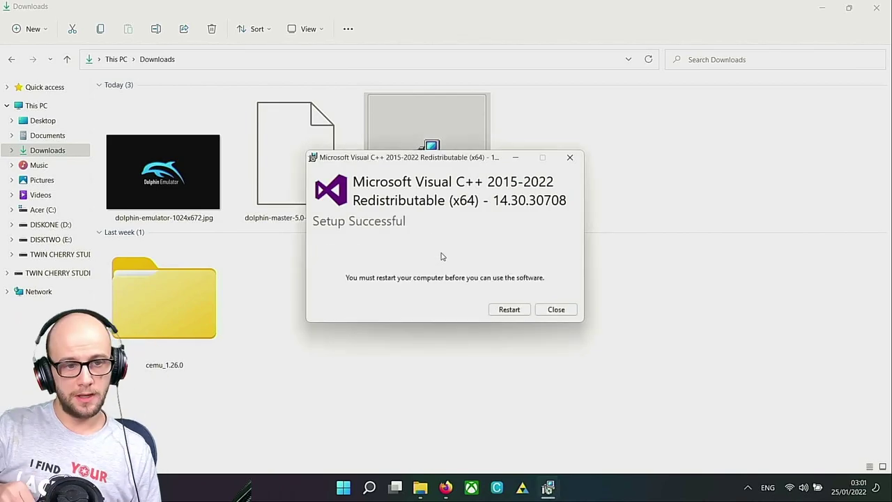
left_click(511, 313)
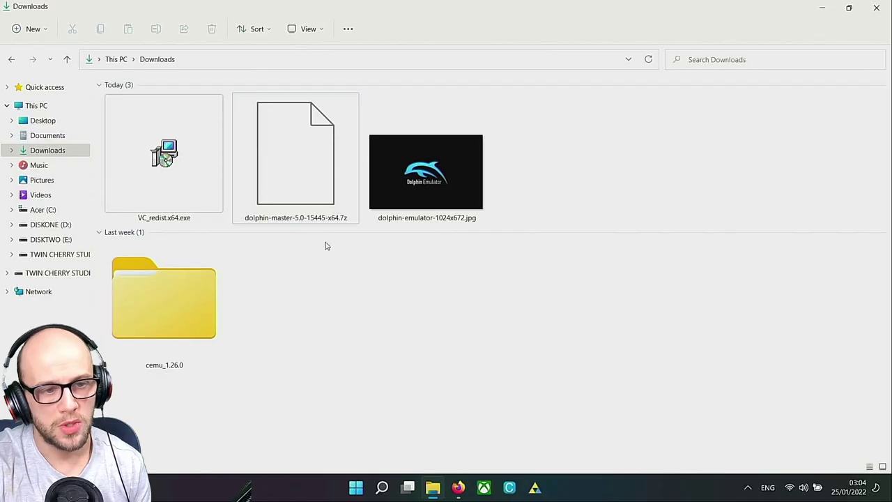
left_click(311, 207)
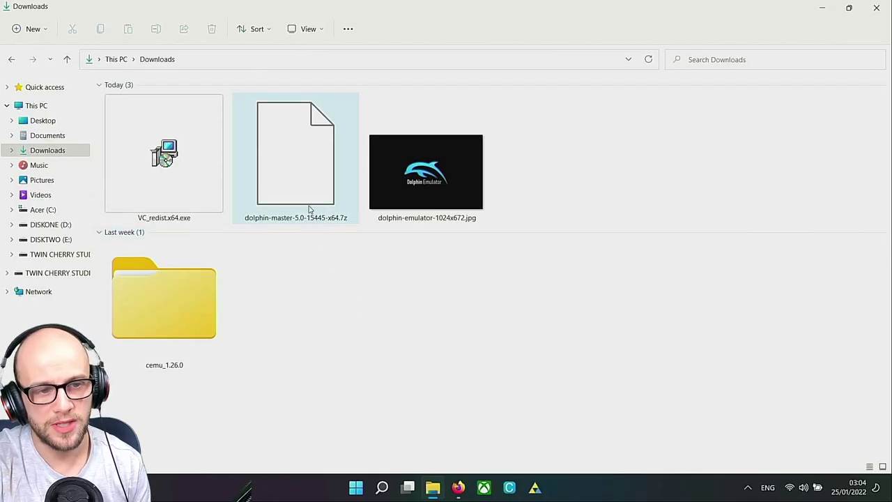
left_click(255, 281)
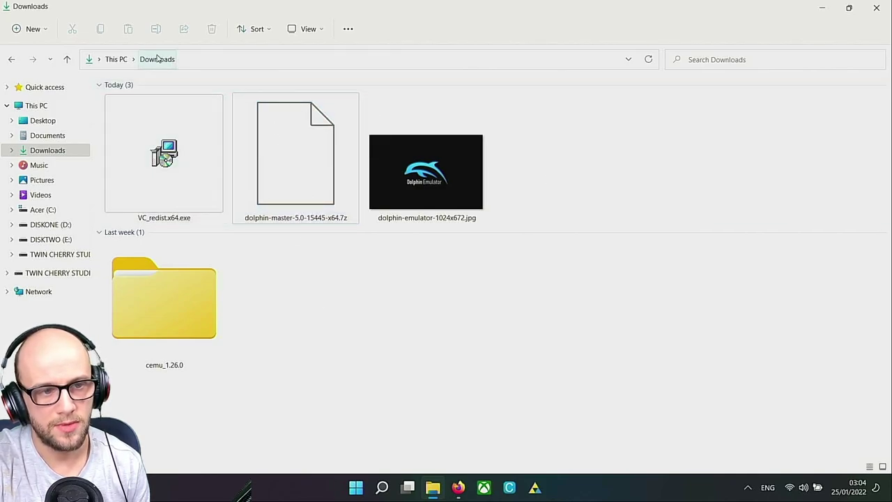
left_click(291, 154)
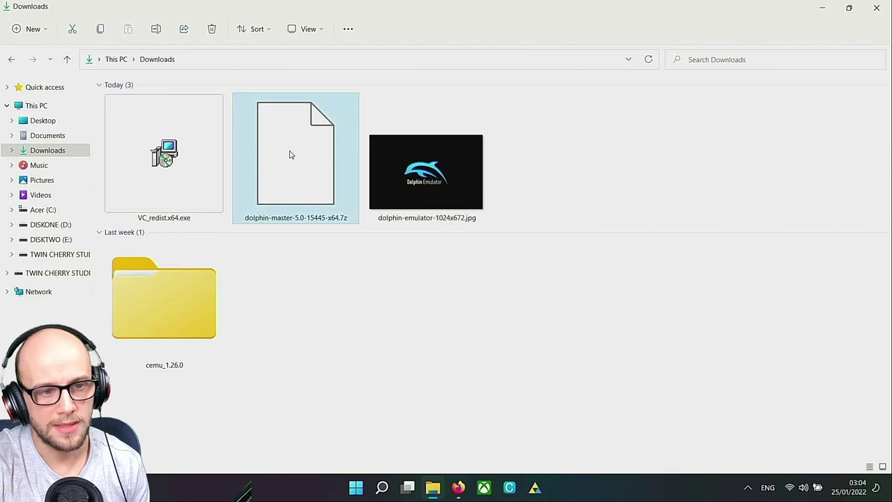
right_click(291, 155)
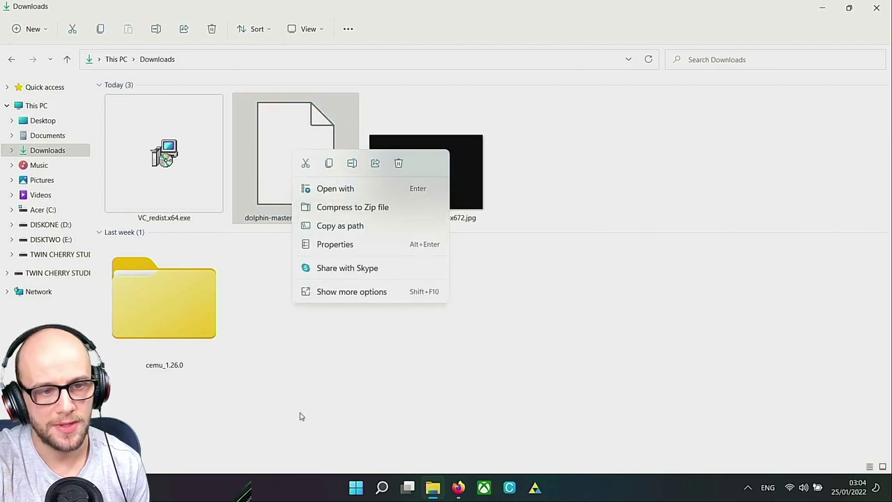
left_click(314, 395)
Switch to the 7-Zip website in Firefox and save the 64-bit x64 installer of 7-Zip 21.07
left_click(458, 487)
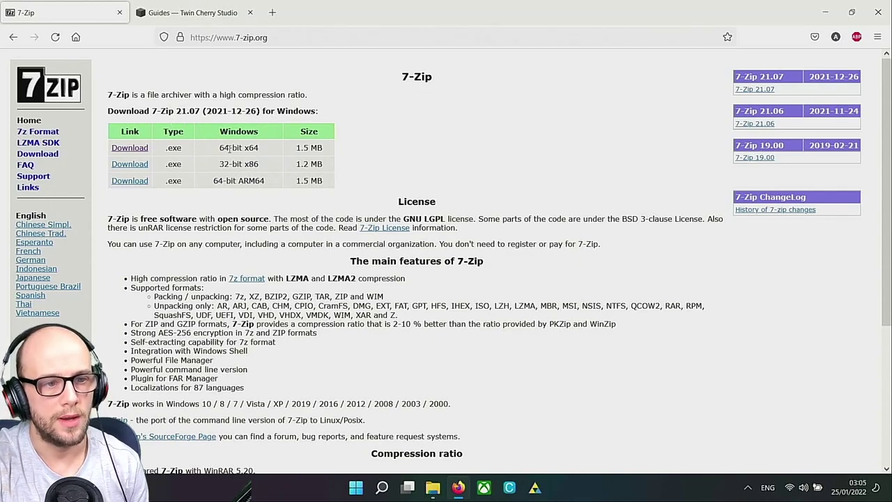
left_click_drag(219, 148, 270, 154)
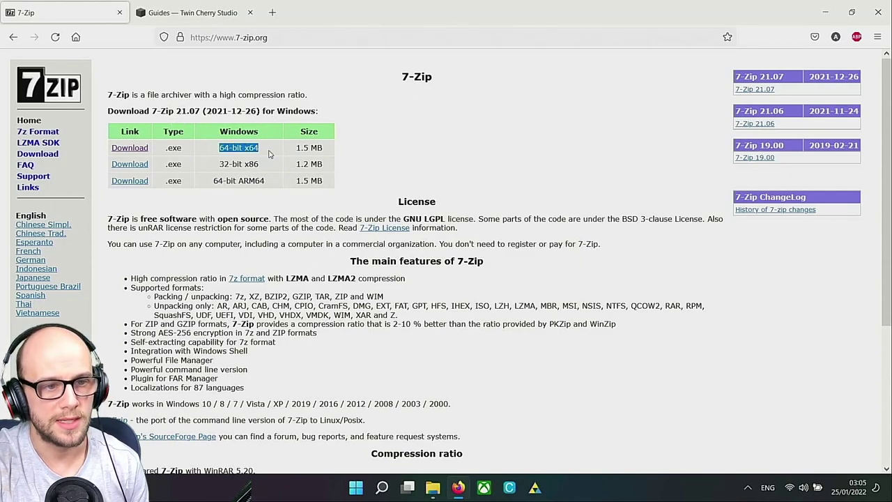
left_click(125, 149)
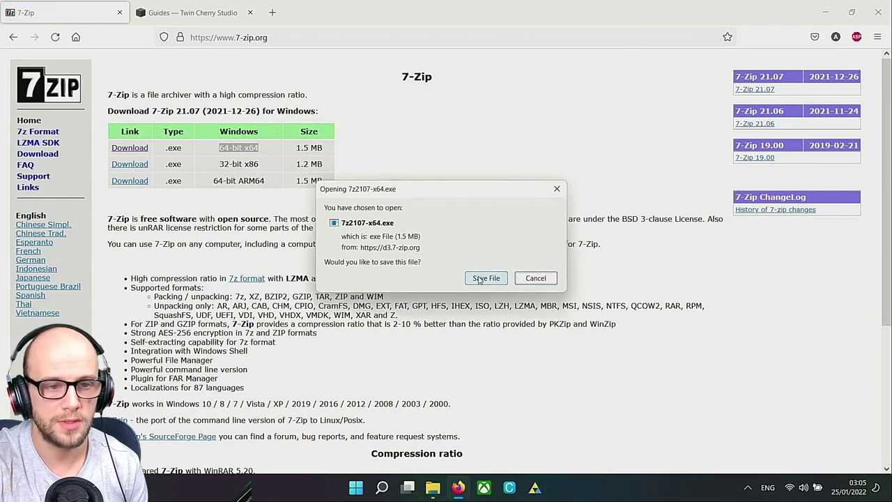
left_click(485, 278)
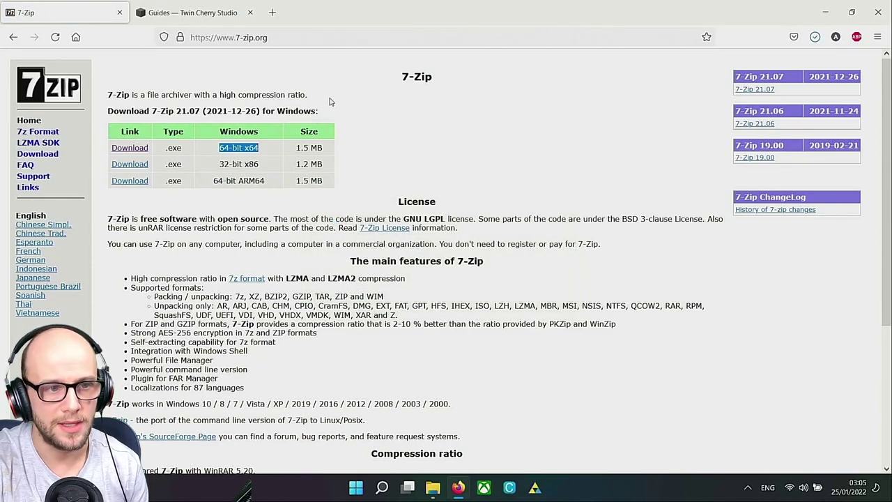
Run 7z2107-x64.exe from the Downloads folder, install 7-Zip in C:\Program Files\7-Zip\ and close the setup
left_click(433, 487)
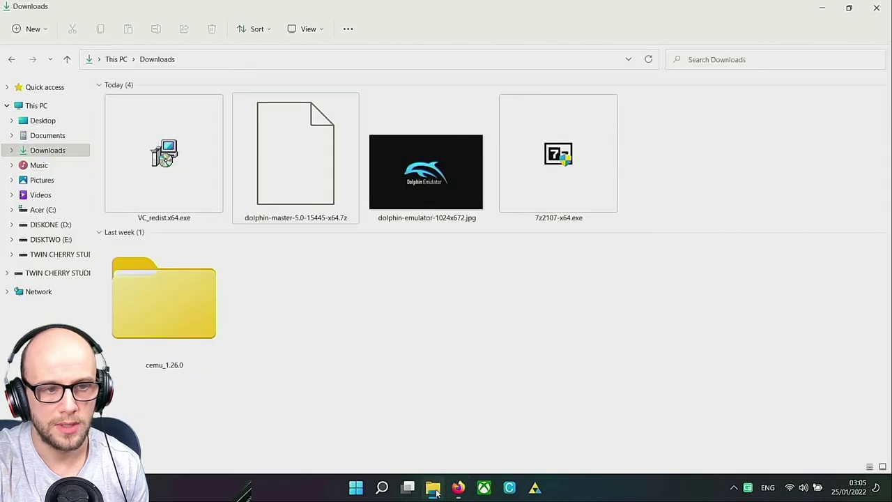
double_click(533, 150)
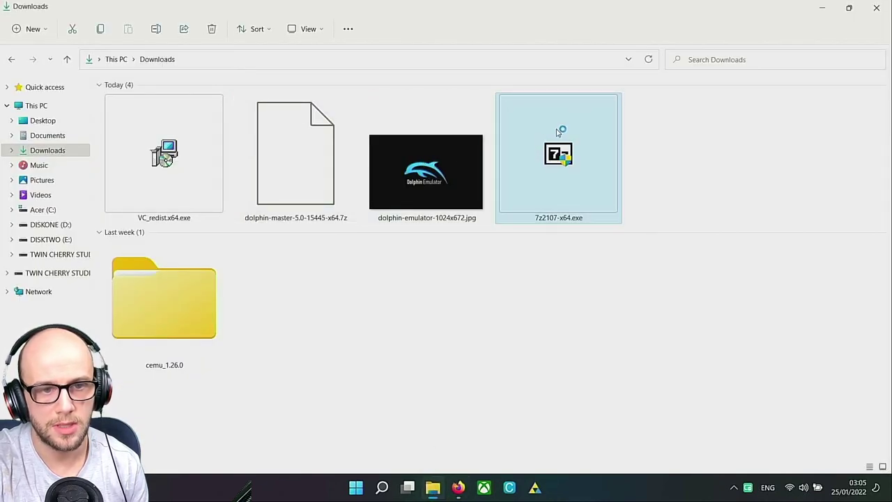
left_click(433, 279)
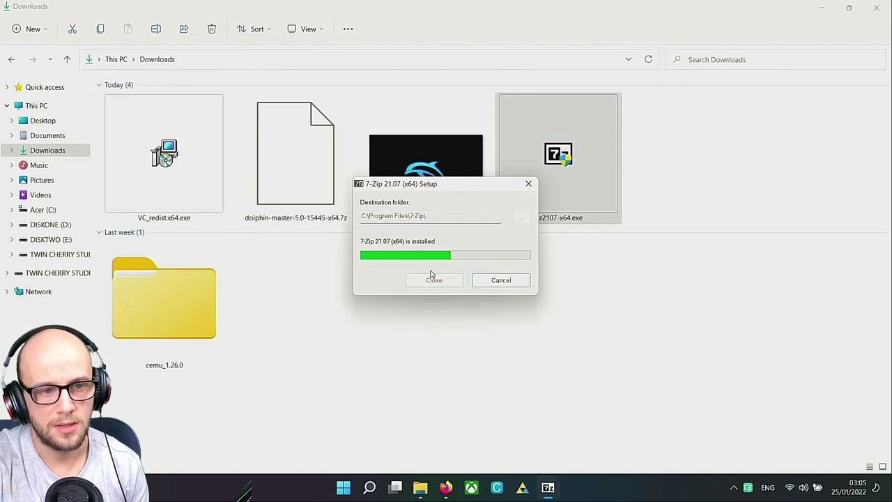
left_click(435, 282)
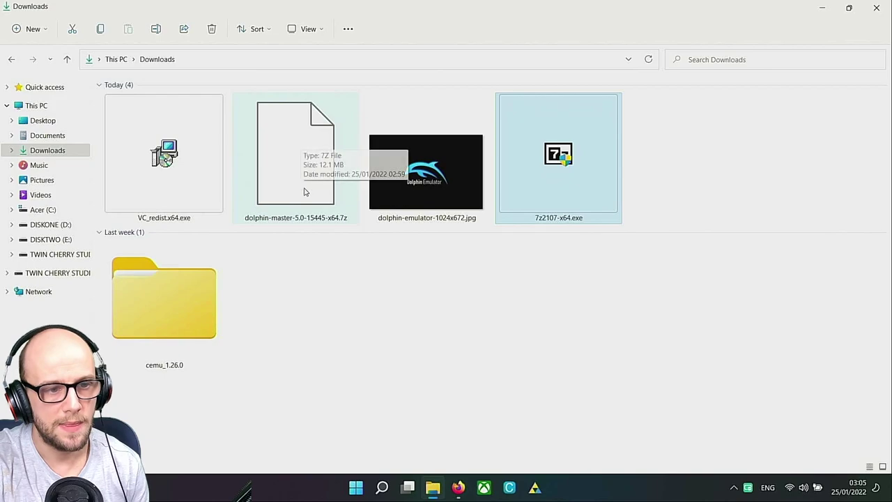
Extract dolphin-master-5.0-15445-x64.7z with 7-Zip into its own folder named dolphin-master-5.0-15445-x64
right_click(280, 139)
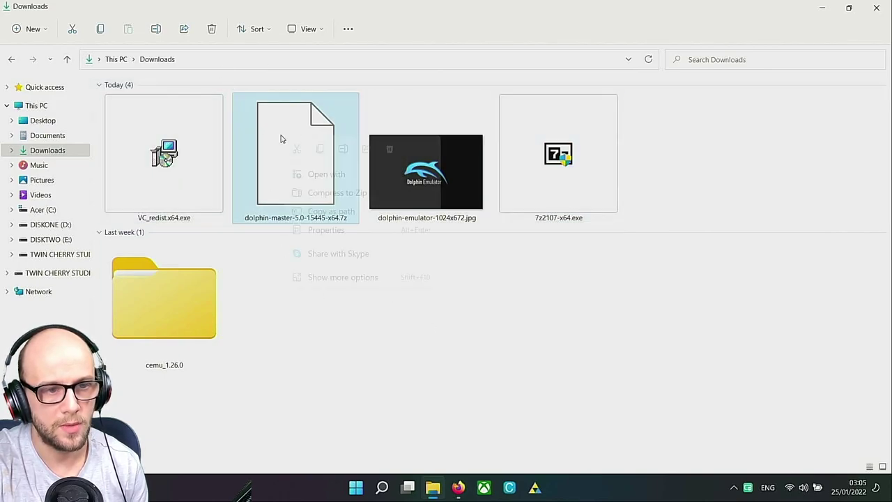
left_click(342, 278)
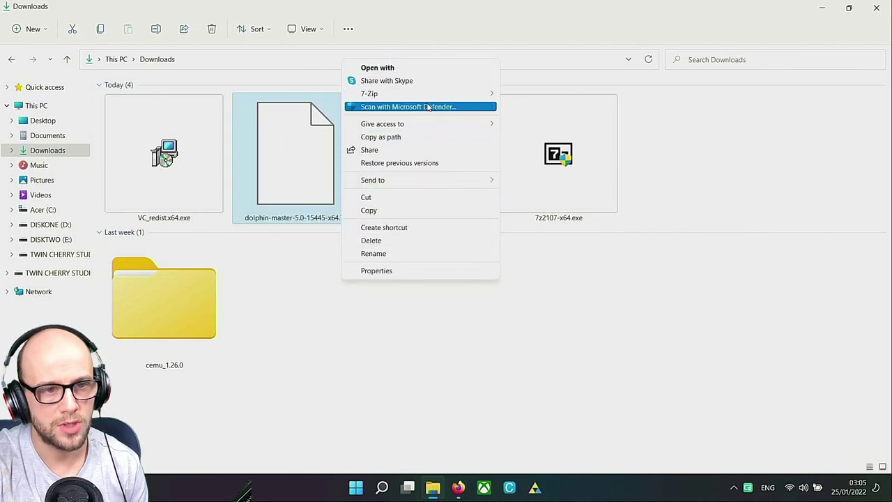
mouse_move(427, 96)
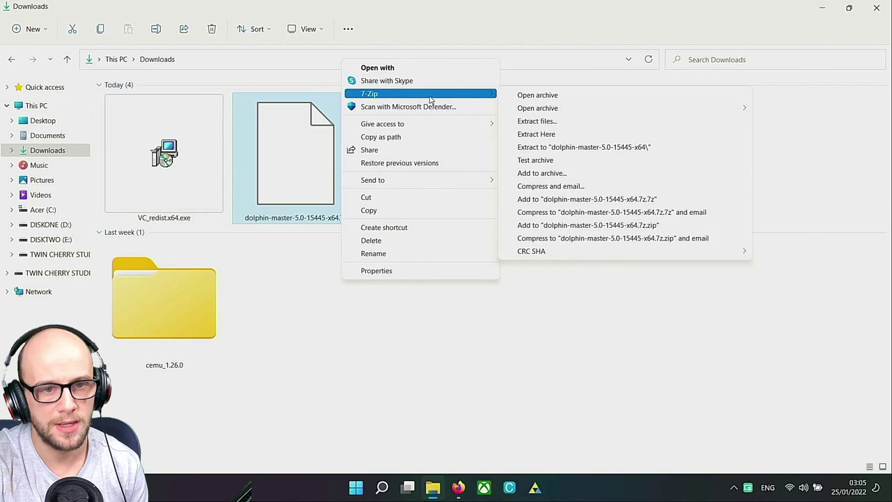
left_click(566, 148)
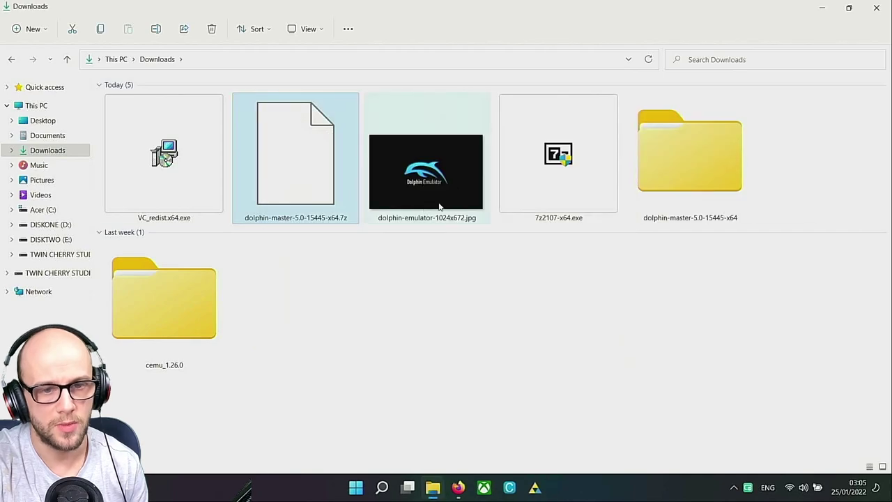
Move the Dolphin-x64 folder out of the extracted dolphin-master-5.0-15445-x64 folder to the Desktop and open it there
double_click(665, 148)
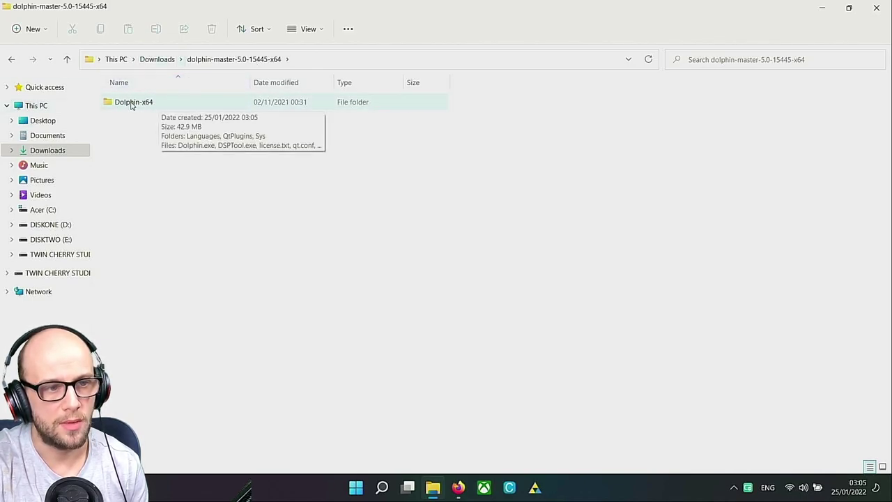
left_click_drag(132, 103, 53, 121)
left_click(52, 121)
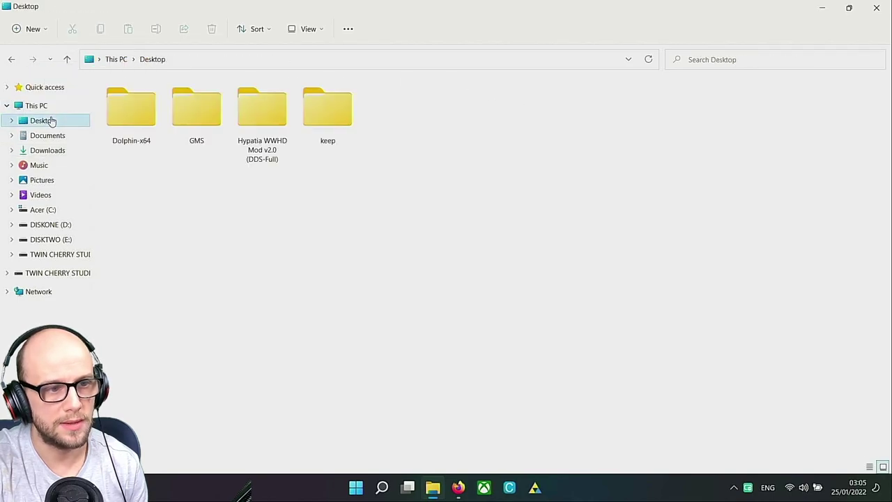
double_click(135, 118)
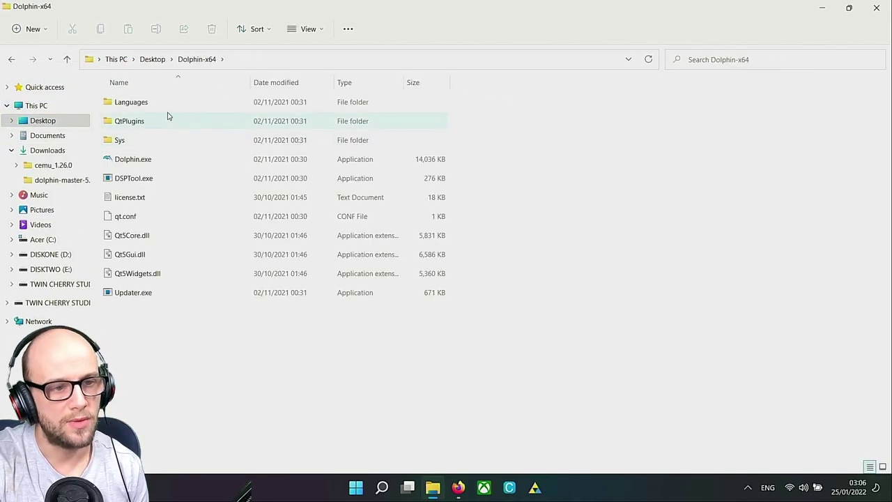
Launch Dolphin.exe, authorize usage statistics reporting and maximize the Dolphin window
left_click(146, 163)
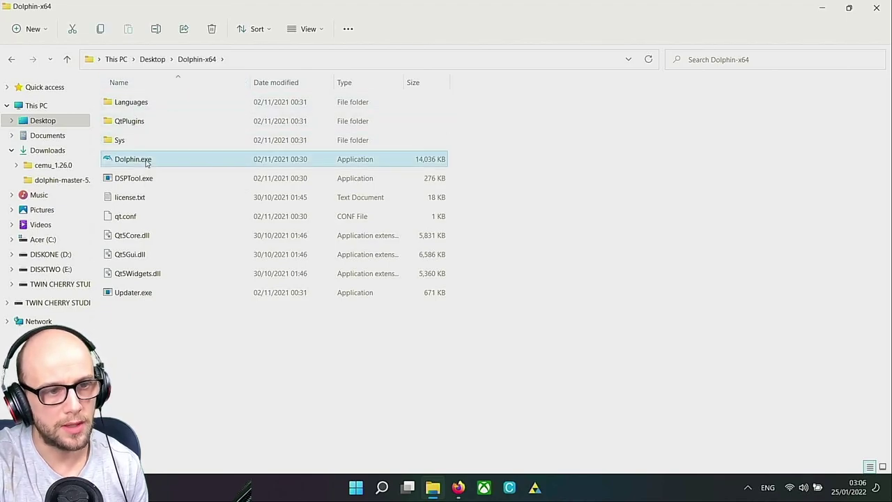
double_click(146, 162)
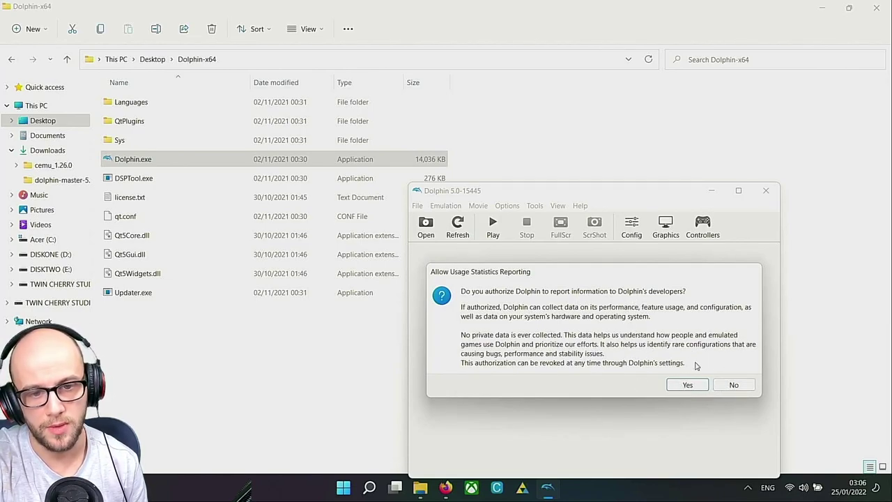
left_click(686, 385)
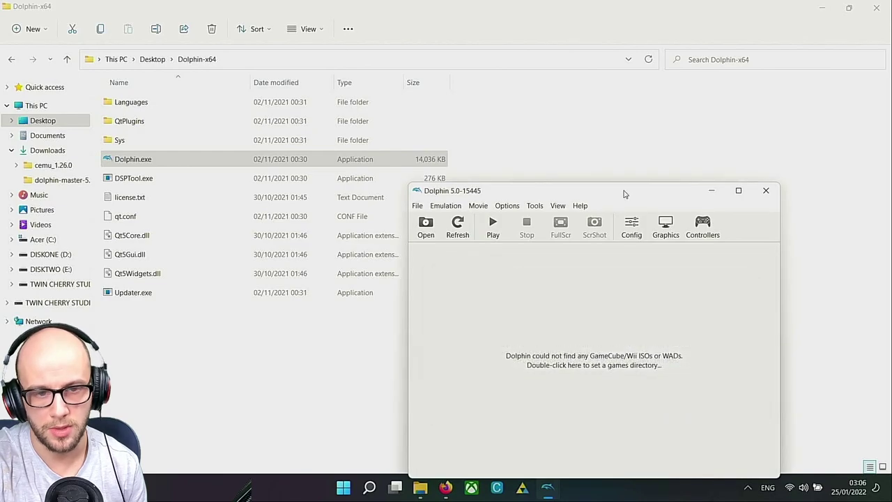
double_click(557, 196)
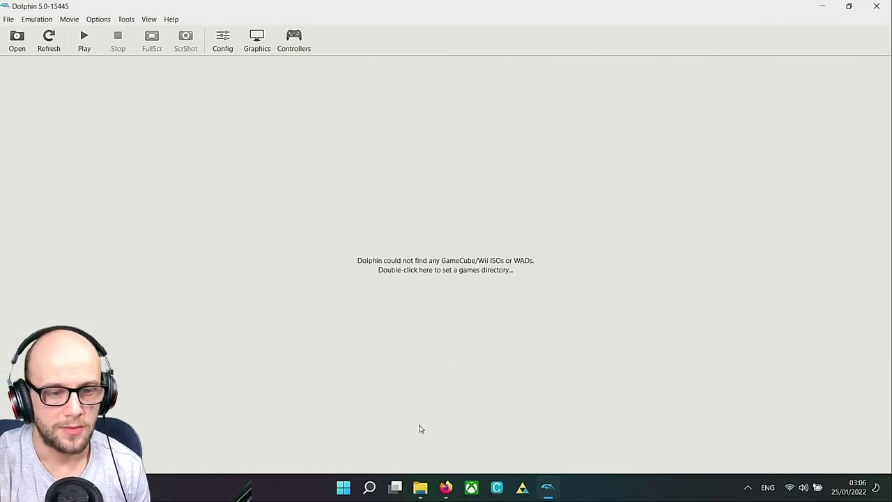
Clear the read-only attribute of the Dolphin Emulator folder in Documents, applying the change to the folder, subfolders and files
left_click(420, 487)
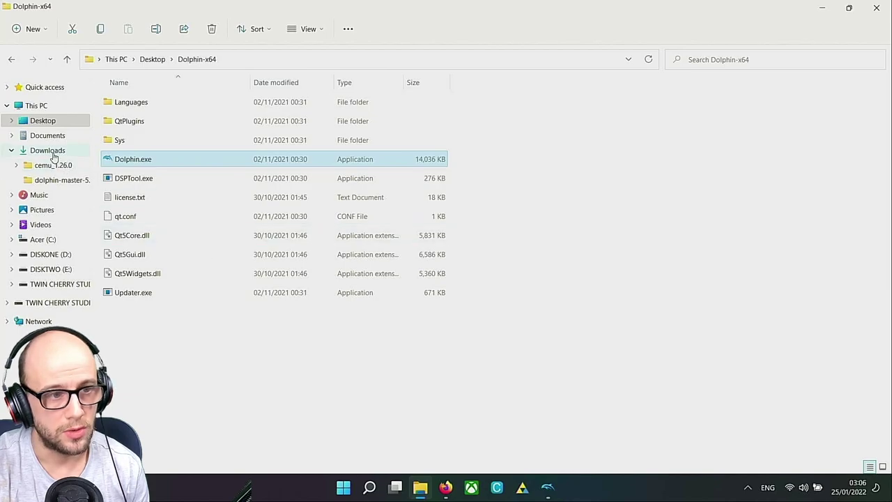
left_click(50, 136)
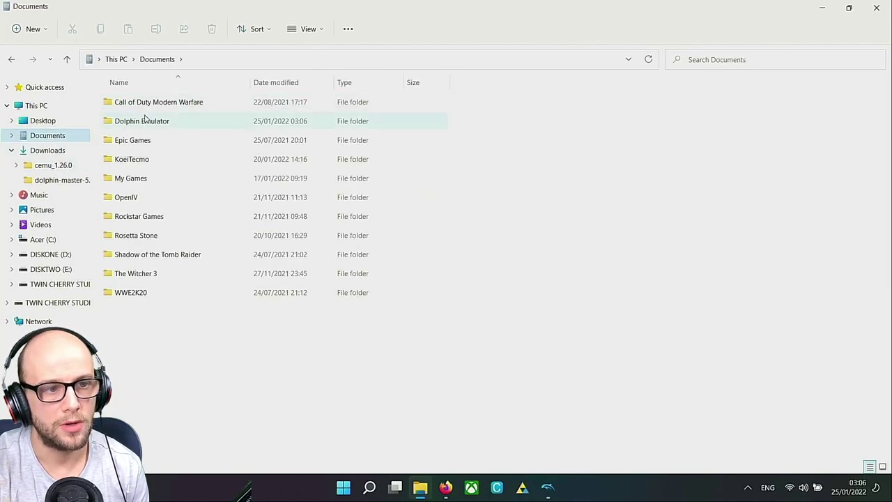
left_click(145, 123)
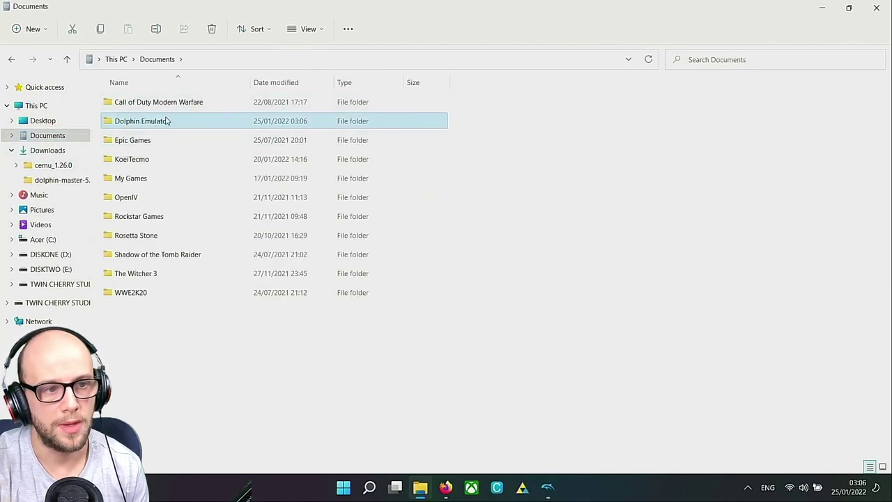
right_click(167, 121)
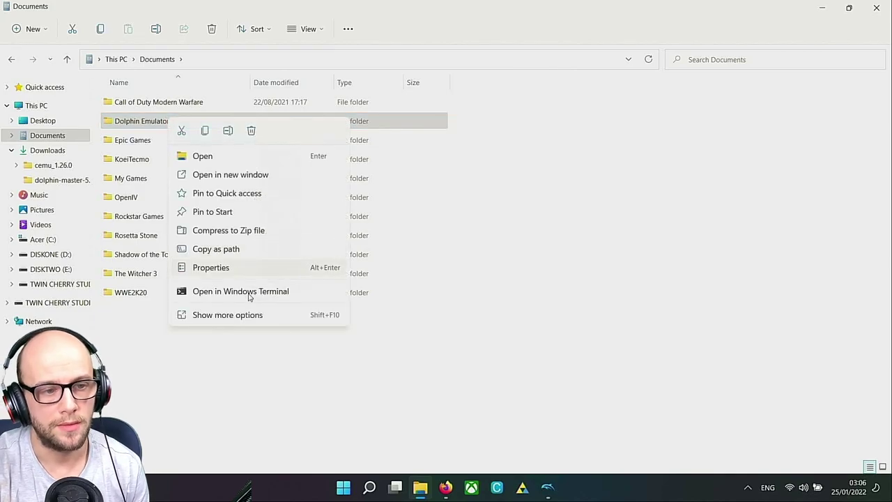
left_click(221, 272)
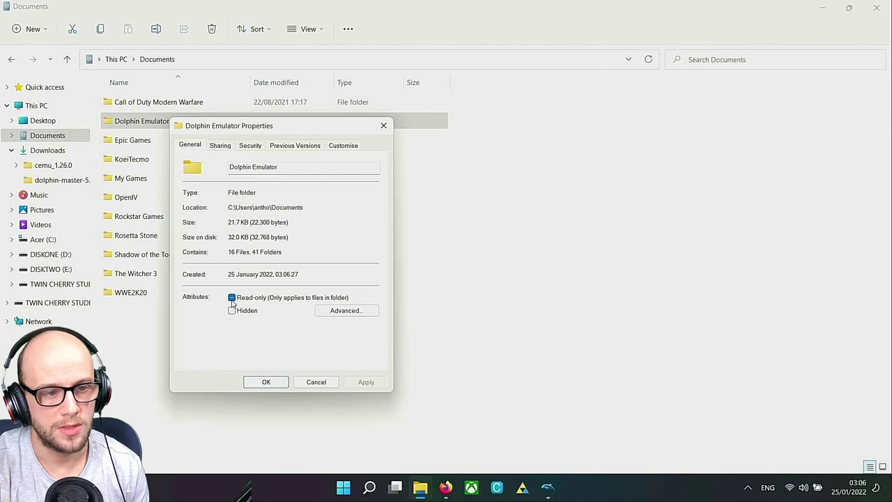
left_click(232, 298)
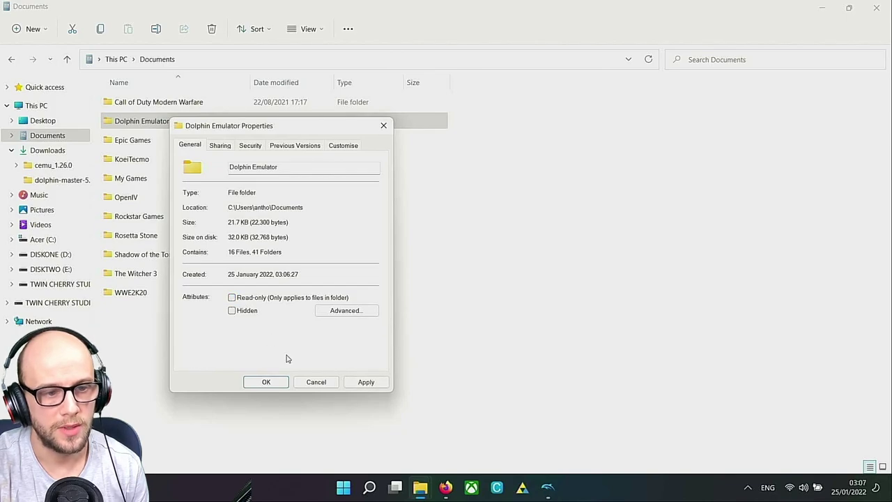
left_click(368, 383)
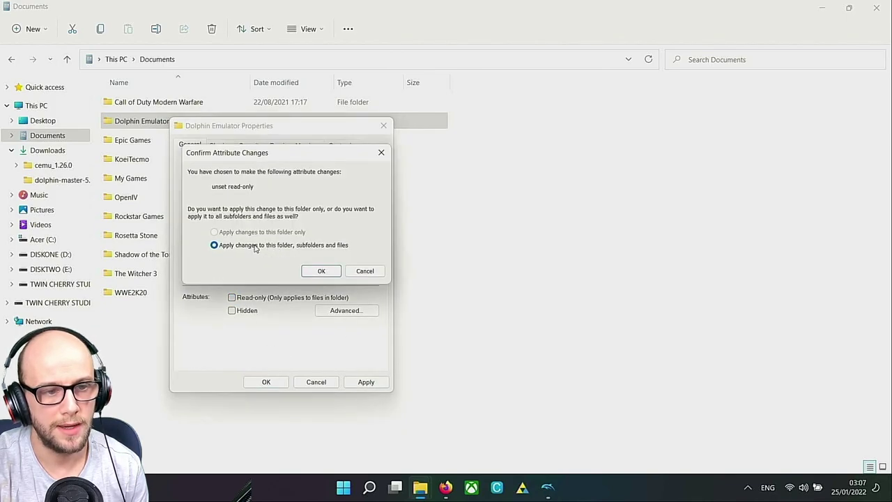
left_click(320, 271)
left_click(267, 381)
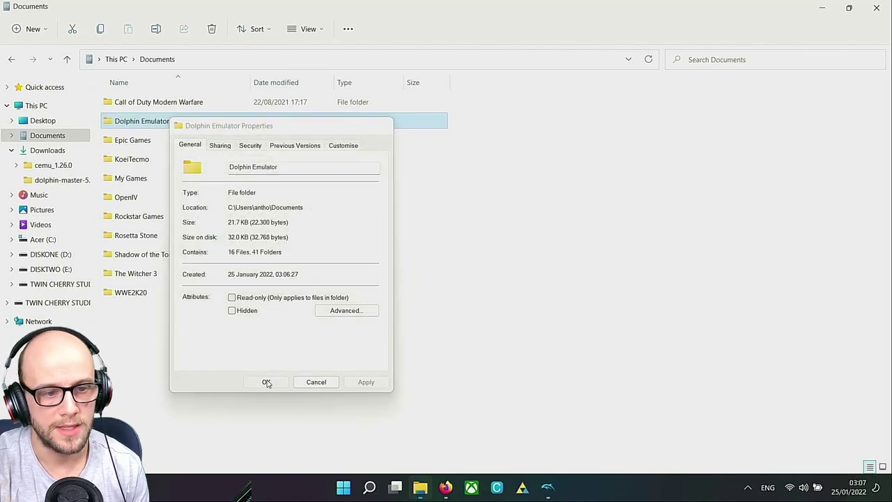
View the subfolders of the Dolphin Emulator folder, minimize the Dolphin window and return to Documents
double_click(147, 121)
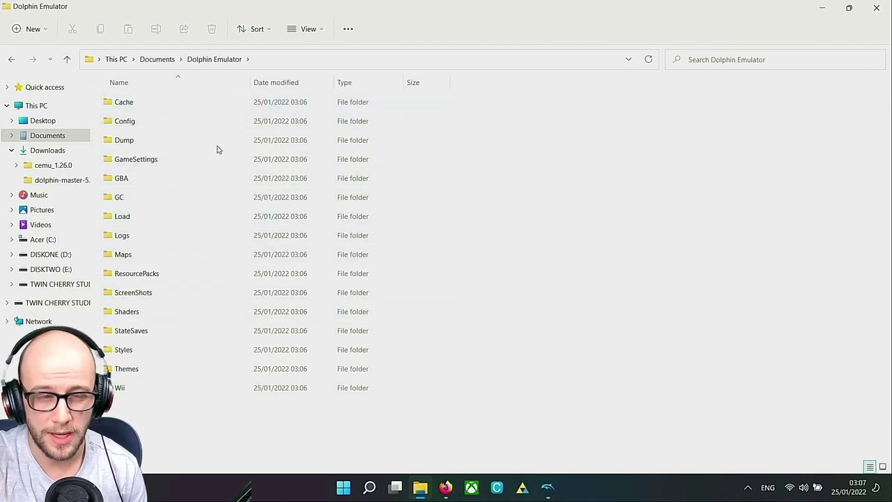
left_click(548, 486)
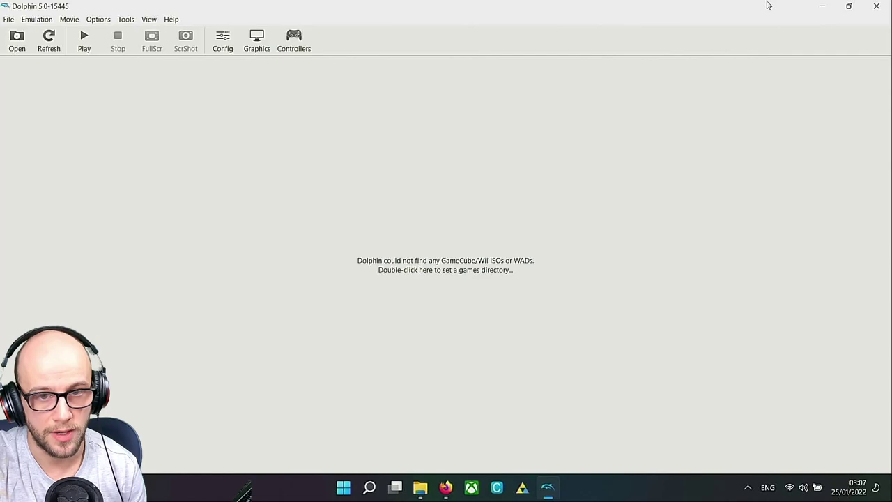
left_click(820, 6)
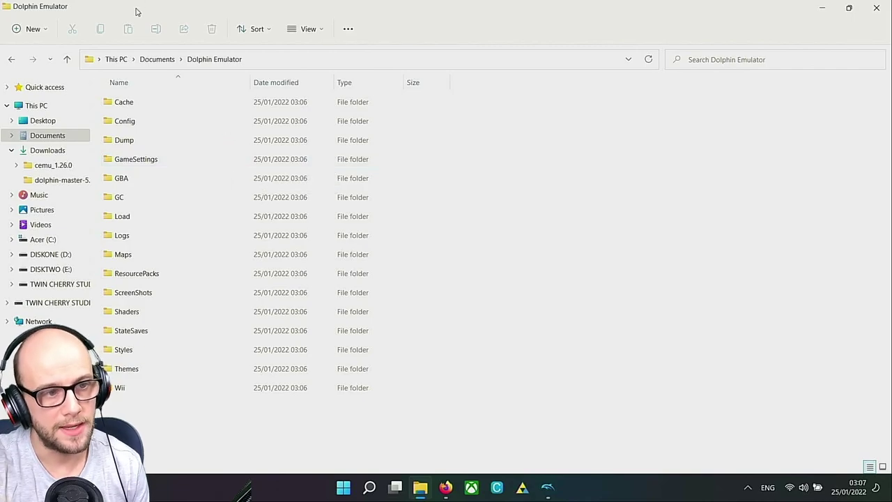
left_click(63, 136)
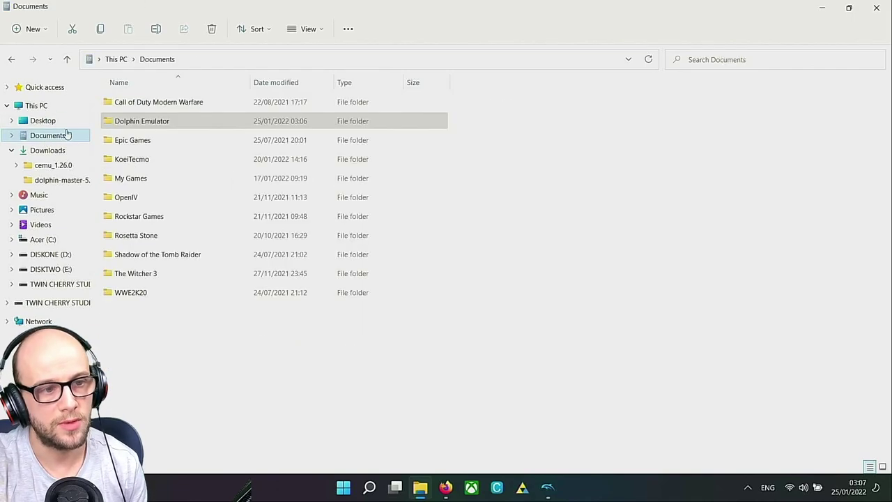
Clear the read-only attribute of the Dolphin Emulator folder again, including its subfolders and files, and close the Documents window
right_click(138, 120)
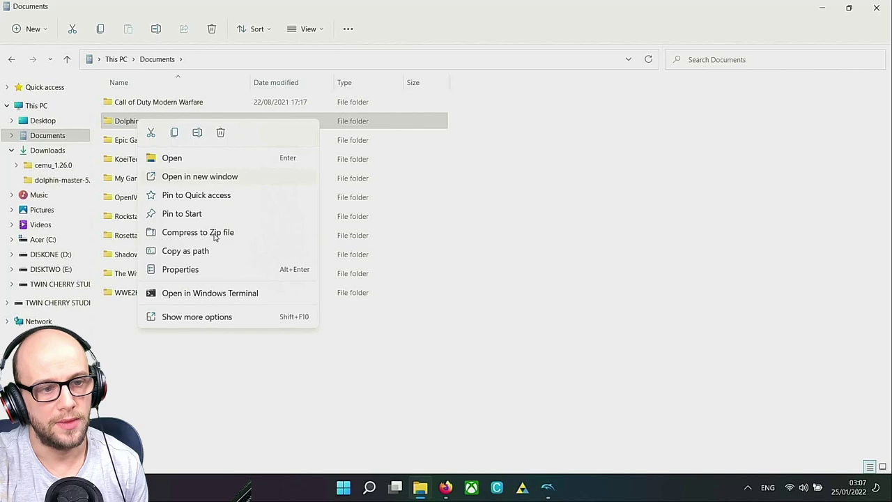
left_click(182, 268)
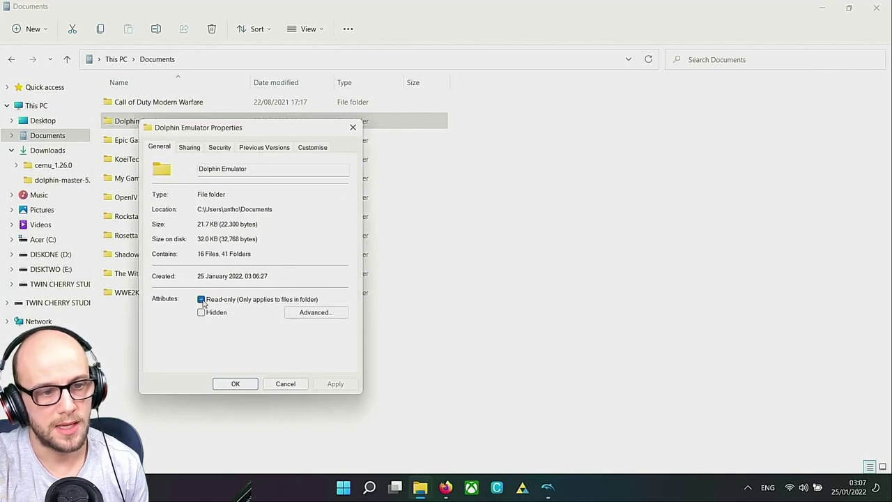
left_click(201, 300)
left_click(335, 383)
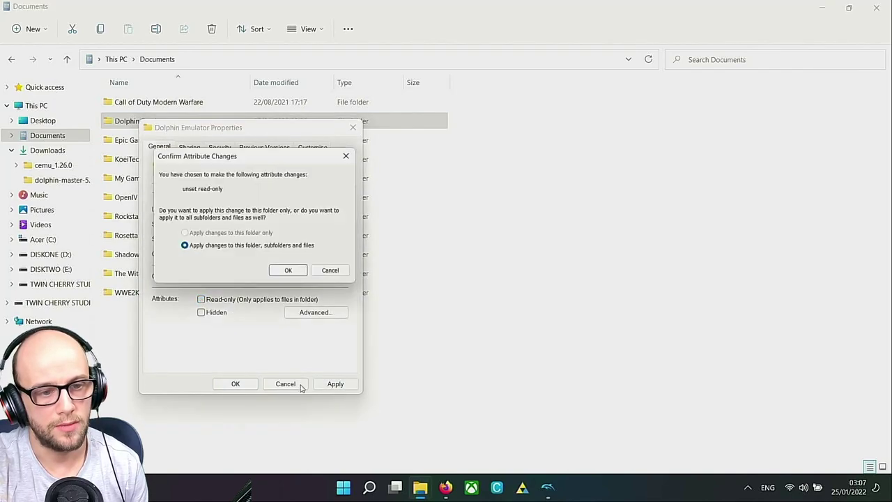
left_click(290, 272)
left_click(235, 383)
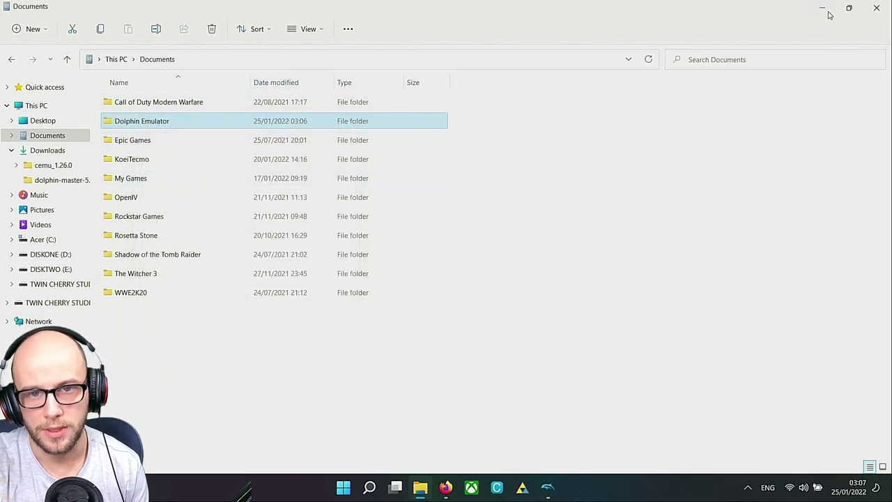
left_click(880, 10)
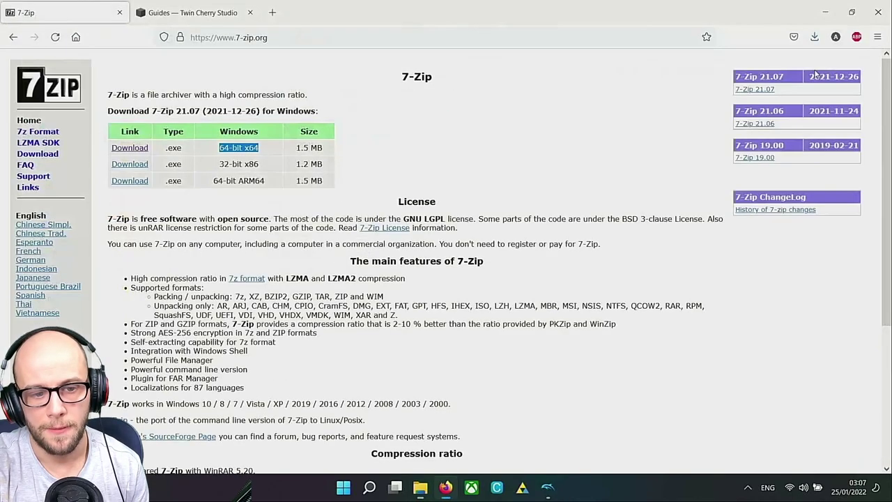
Minimize the browser, pin Dolphin to the taskbar and close all open Dolphin windows
left_click(824, 8)
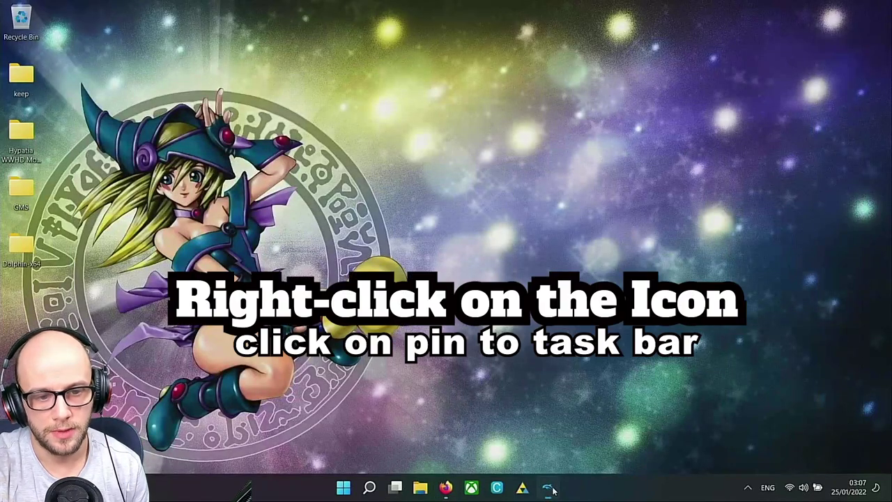
right_click(549, 488)
left_click(513, 438)
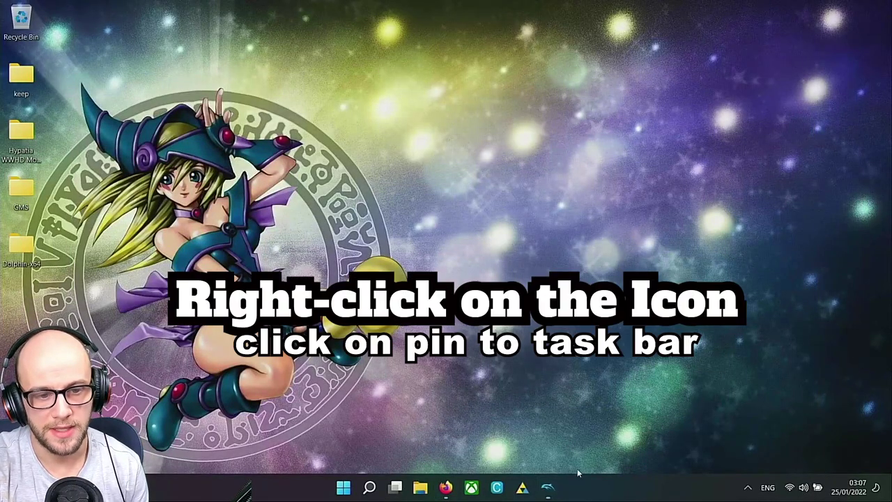
left_click(547, 490)
right_click(548, 489)
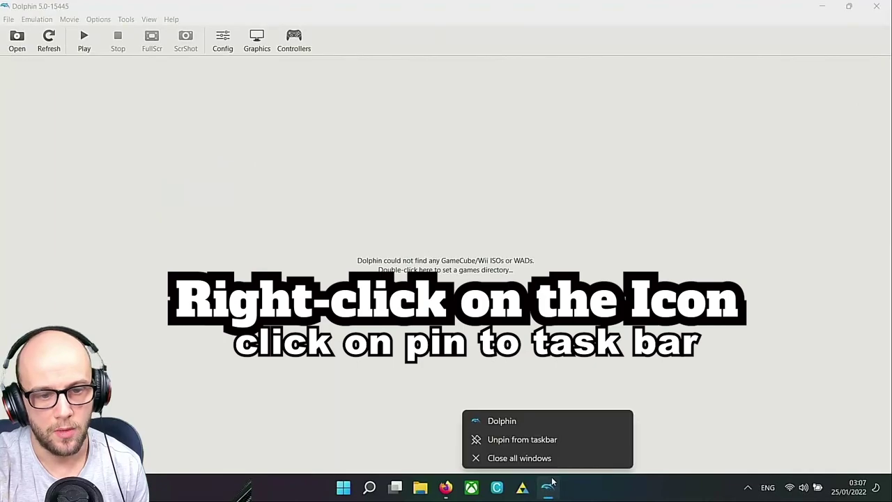
left_click(559, 458)
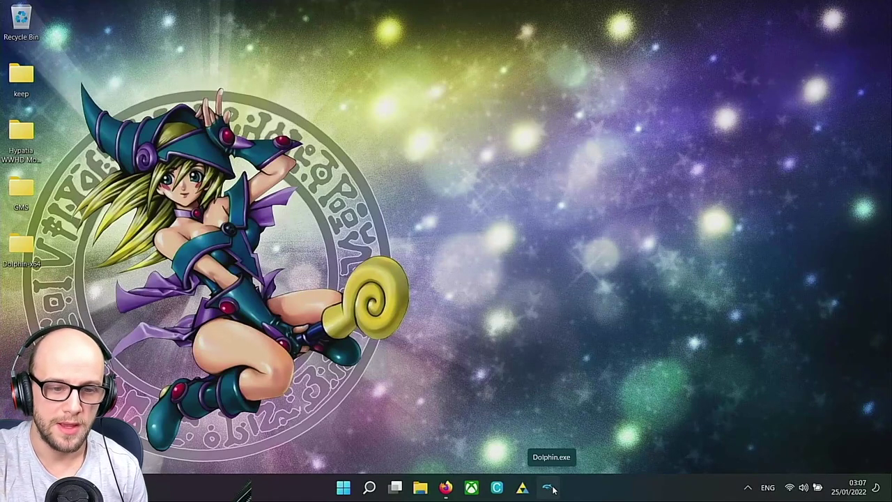
Run Dolphin as administrator from its pinned taskbar entry
right_click(553, 490)
right_click(542, 436)
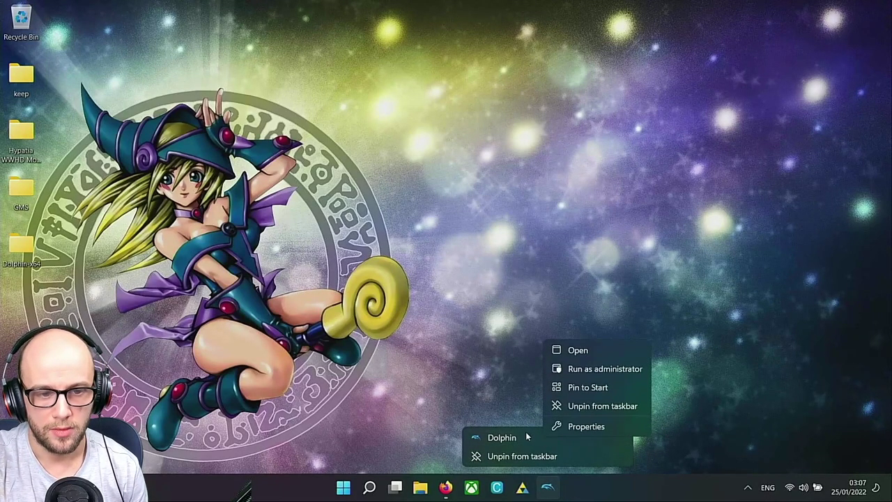
left_click(580, 368)
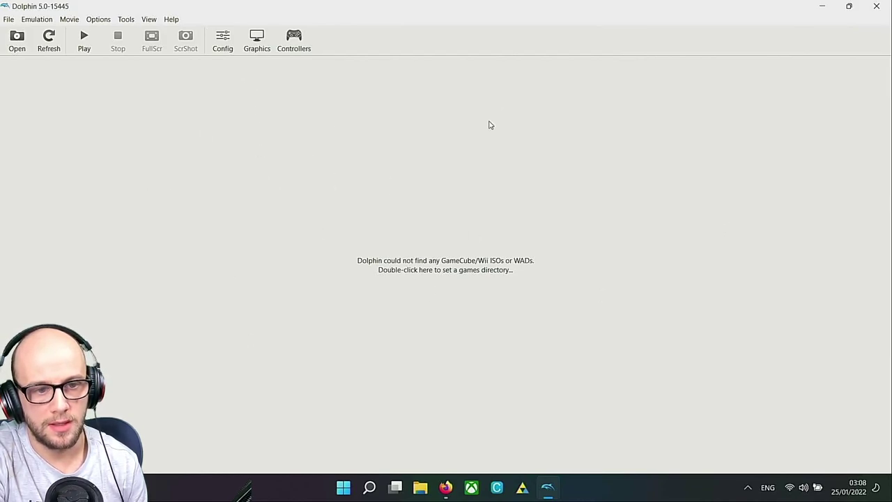
Set the ROMS folder inside GAMES\GAMECUBE as Dolphin's games directory and look through the loaded game list
double_click(444, 242)
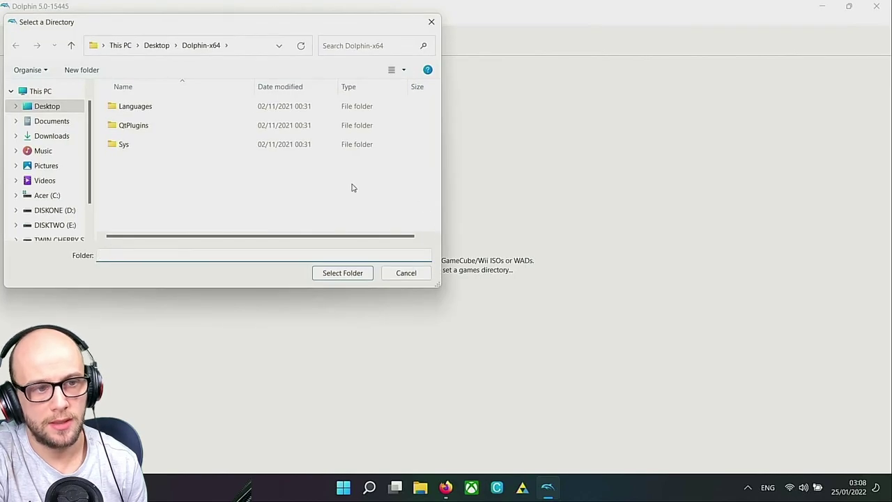
scroll(38, 141, "down", 2)
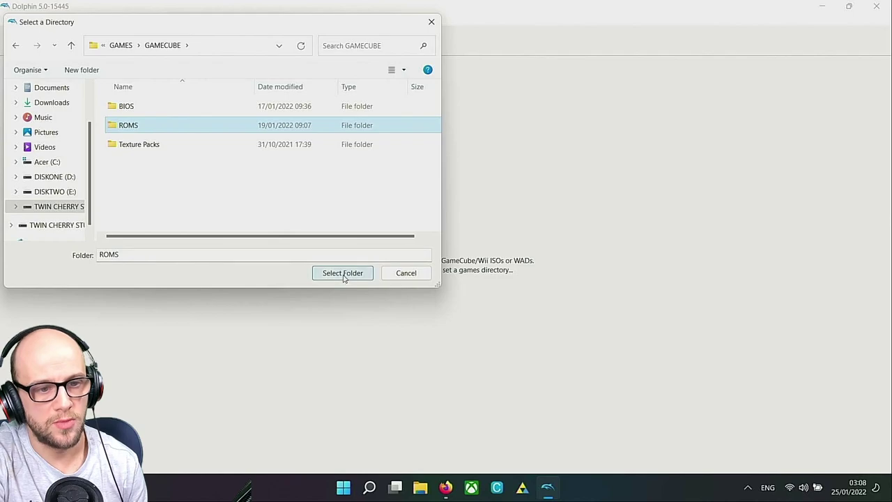
left_click(343, 274)
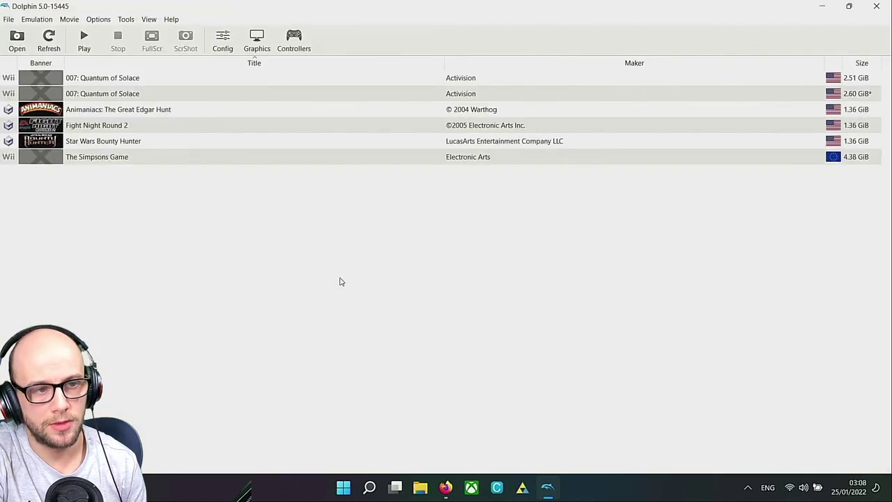
scroll(225, 219, "down", 10)
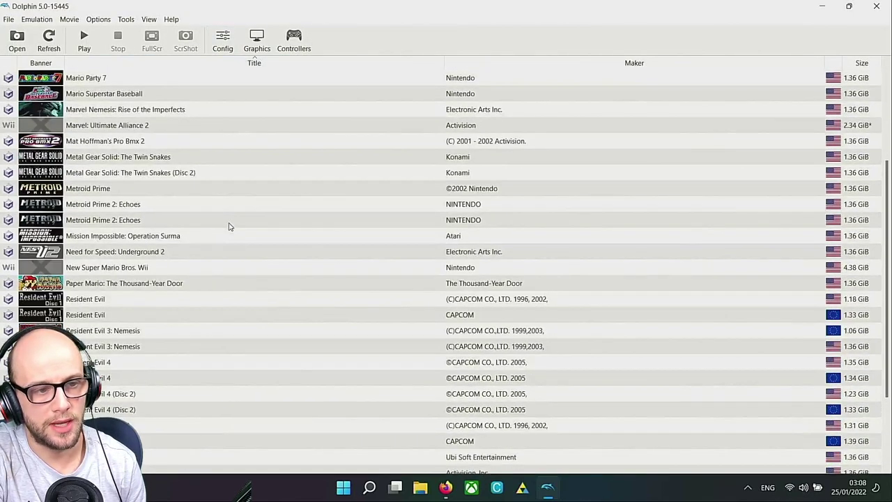
scroll(229, 227, "up", 10)
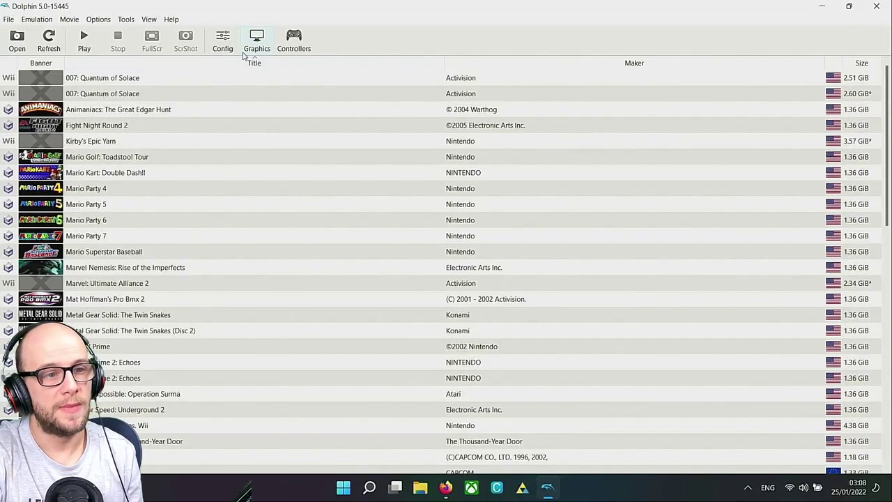
In the general configuration, enable cheats, keep auto update on Beta (once a month) and set the fallback region to NTSC-U
left_click(223, 40)
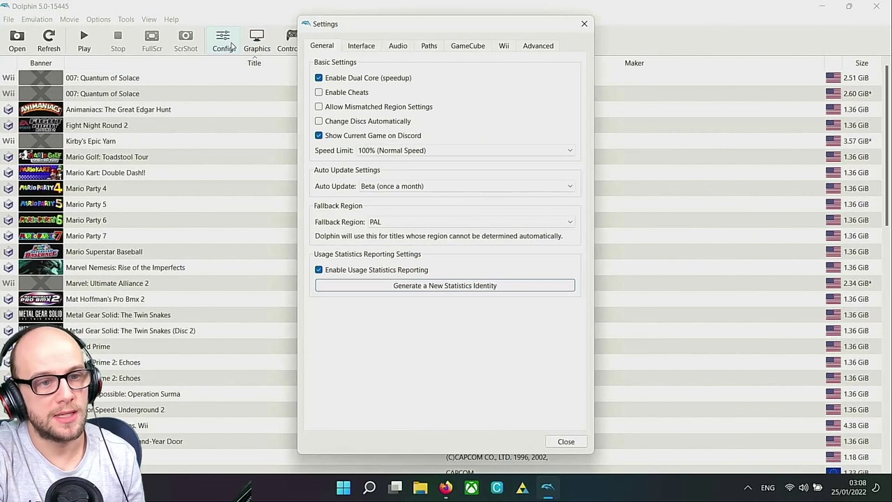
left_click_drag(395, 26, 349, 28)
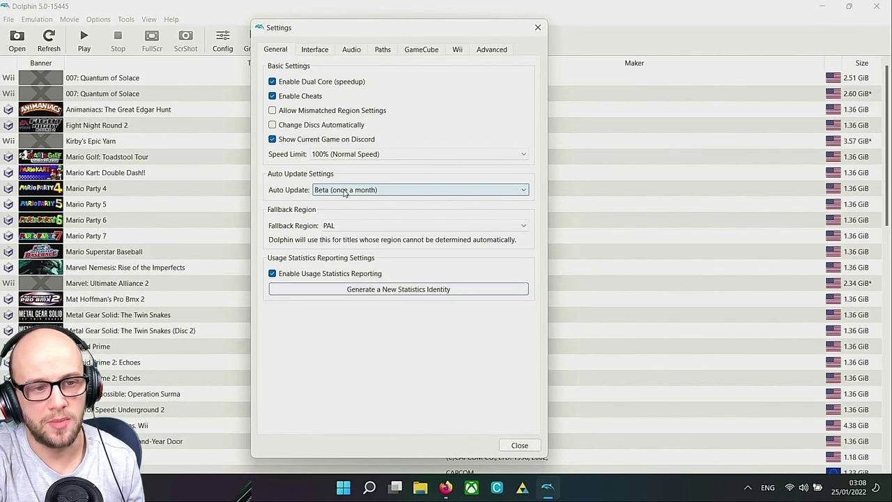
left_click(344, 191)
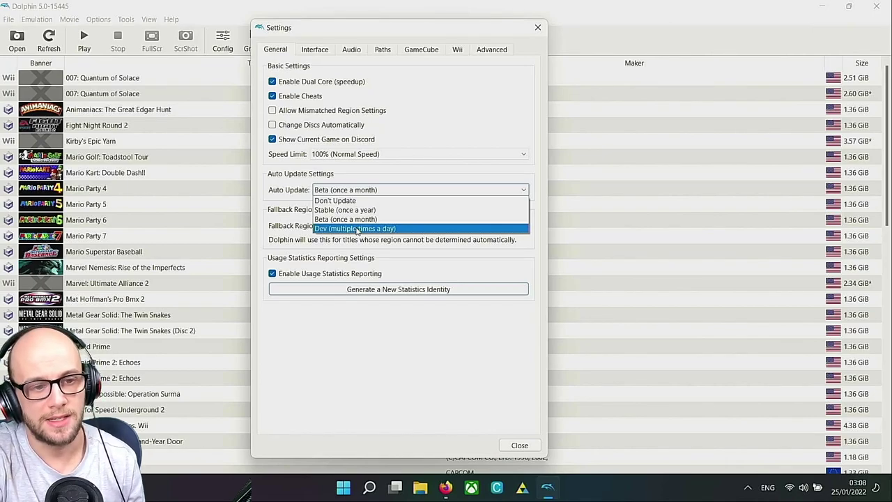
left_click(356, 220)
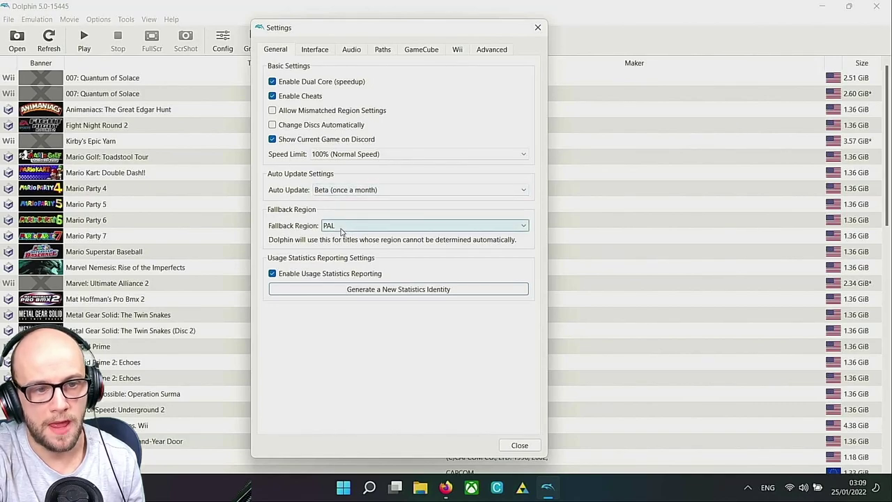
left_click(327, 226)
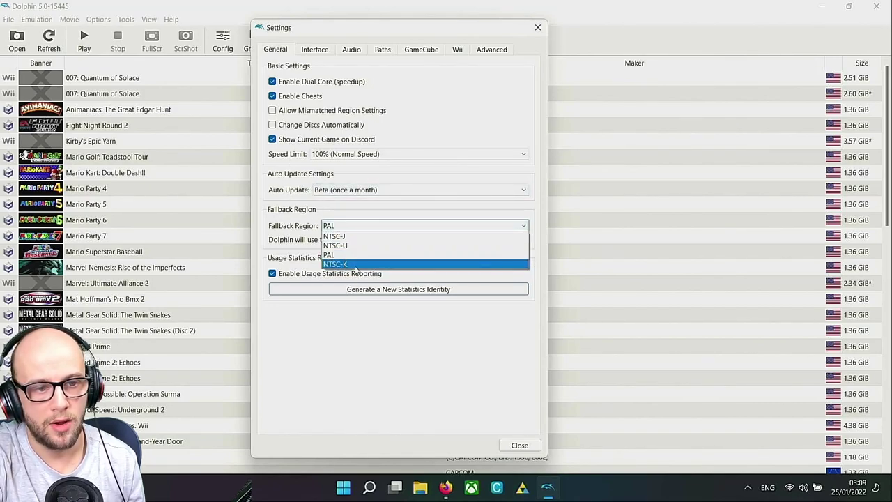
left_click(361, 247)
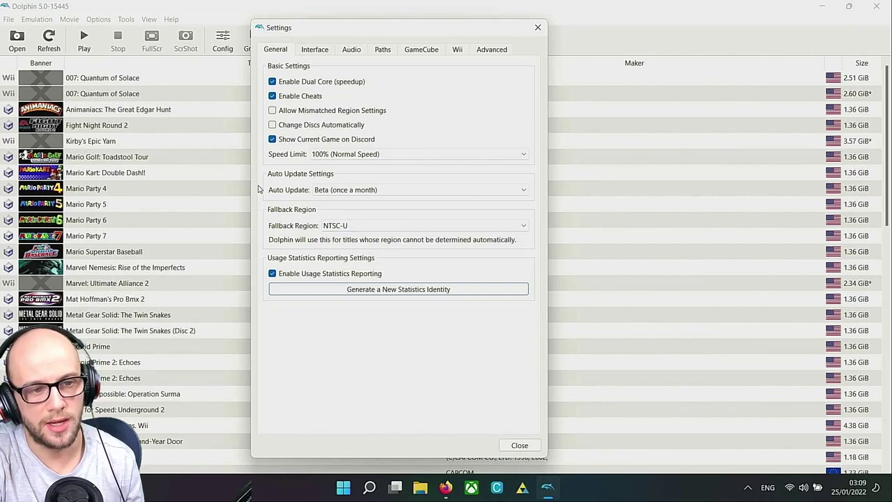
Review the interface settings, enable Search Subfolders for the game folders and close the settings
key("ctrl+Tab")
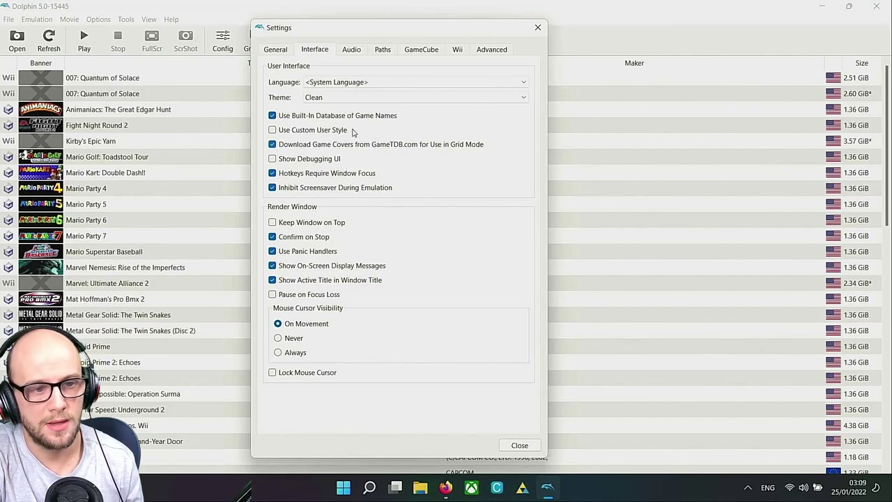
left_click(376, 50)
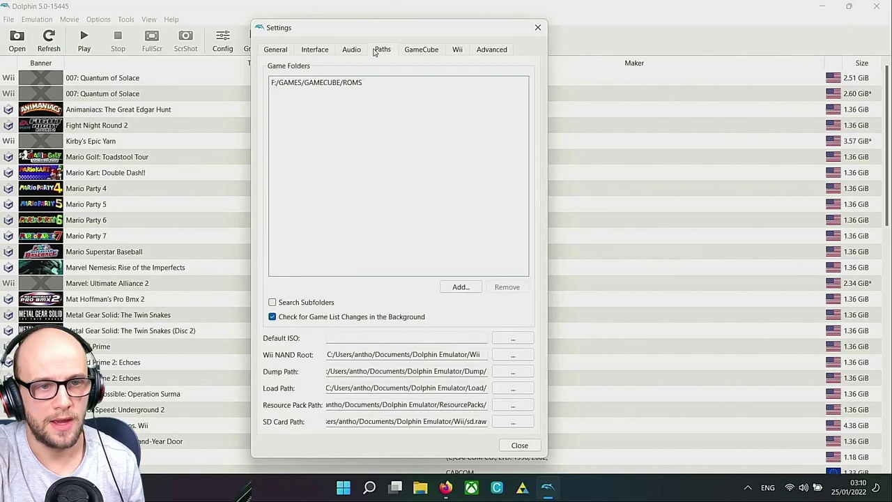
left_click(285, 302)
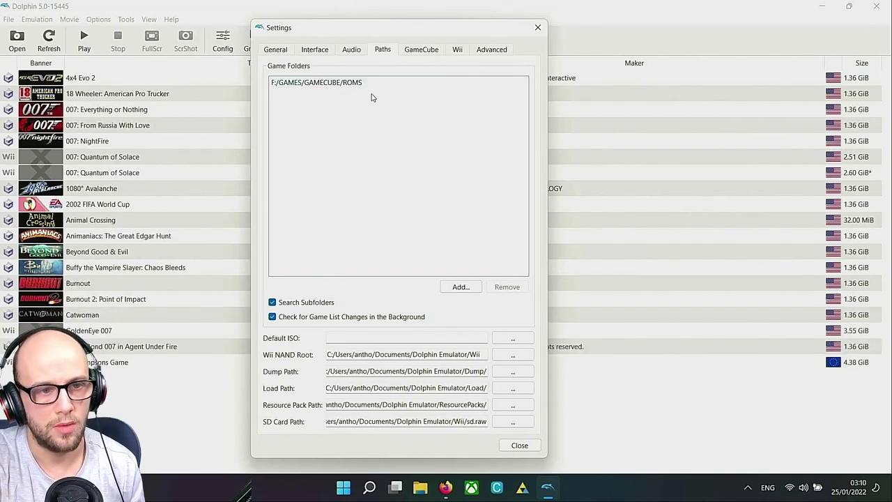
left_click(422, 52)
key("Escape")
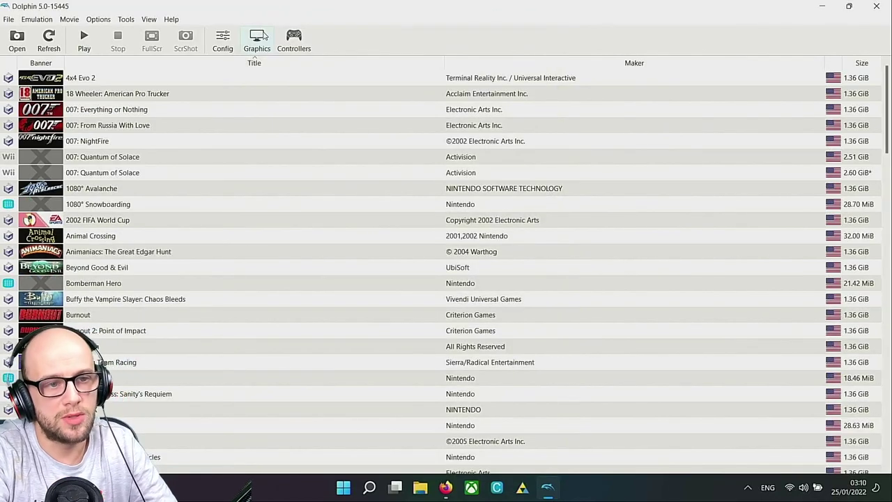
Switch the game list to Grid View and browse the game covers
left_click(98, 19)
mouse_move(149, 21)
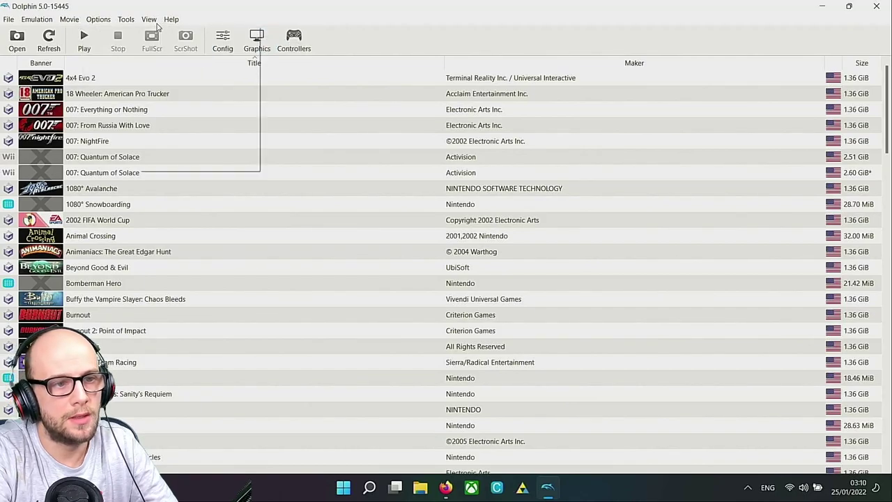
left_click(171, 91)
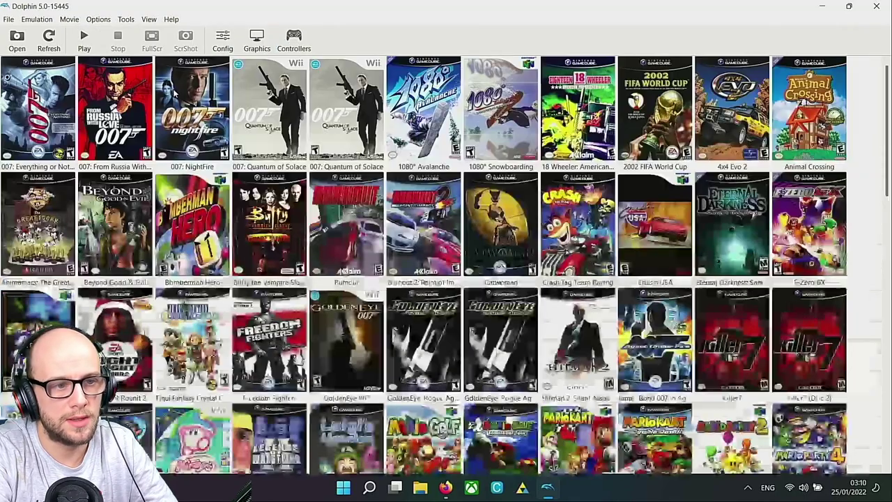
scroll(193, 118, "down", 15)
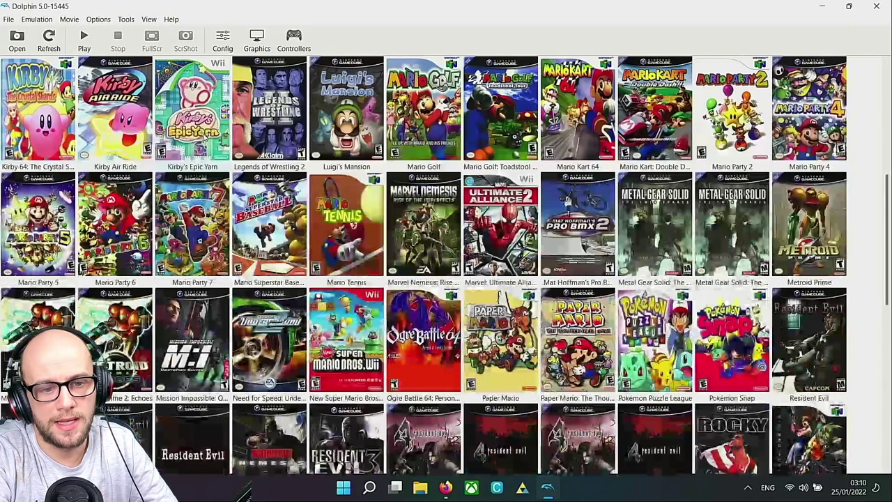
scroll(193, 118, "up", 15)
Change the game library back to List View and scroll through the titles
left_click(148, 19)
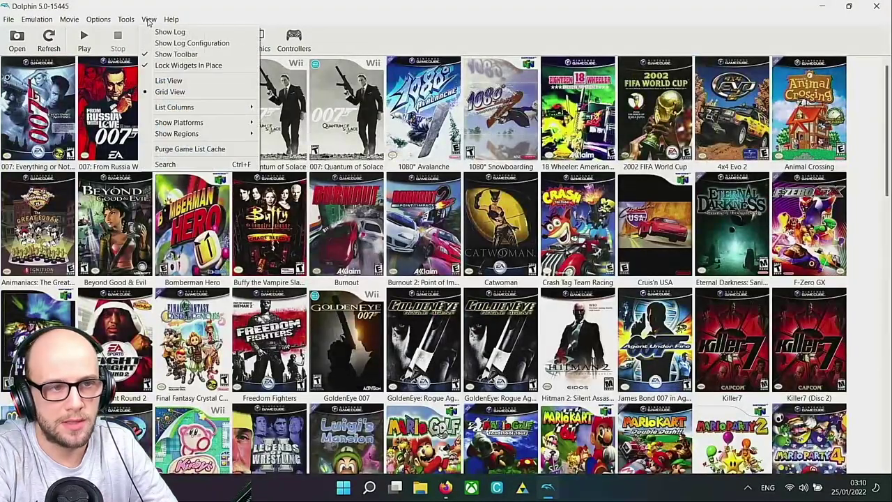
left_click(171, 80)
scroll(167, 161, "down", 20)
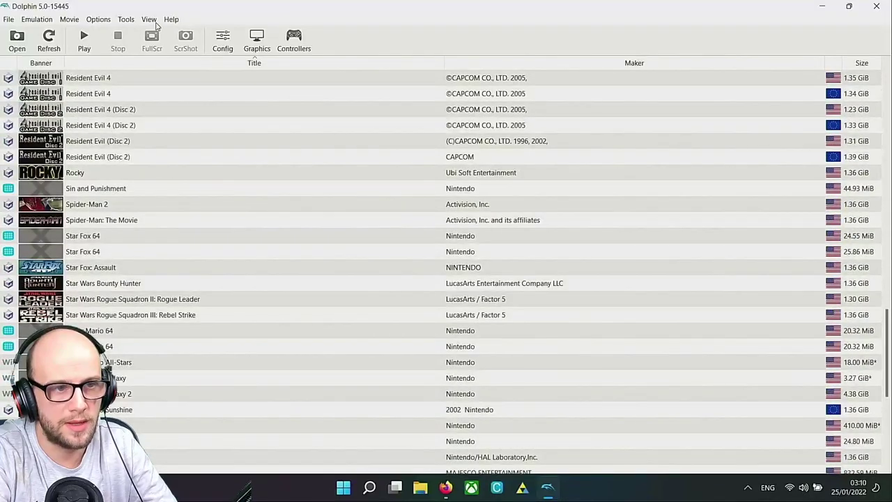
Return the game library to Grid View and check it from the first game to the last
left_click(149, 20)
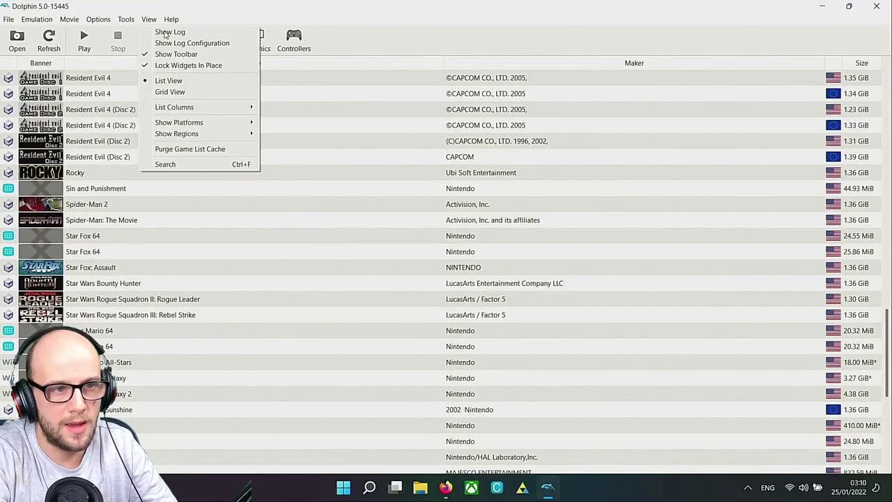
left_click(181, 92)
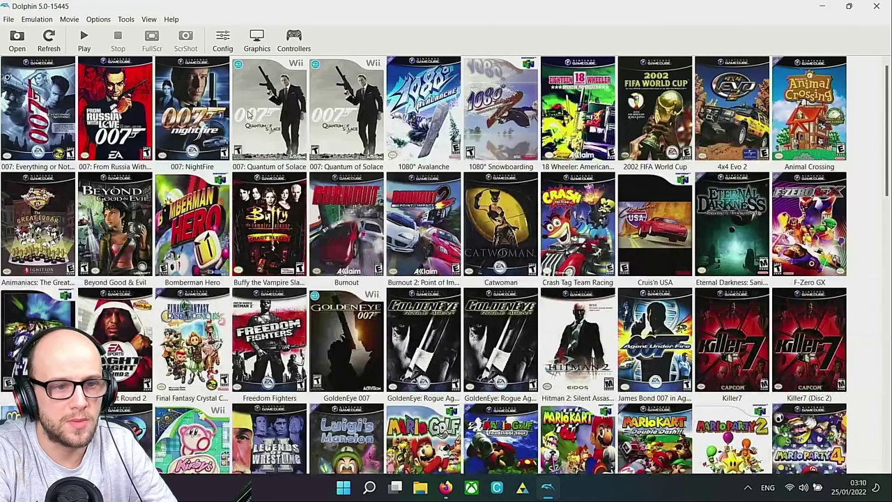
key("End")
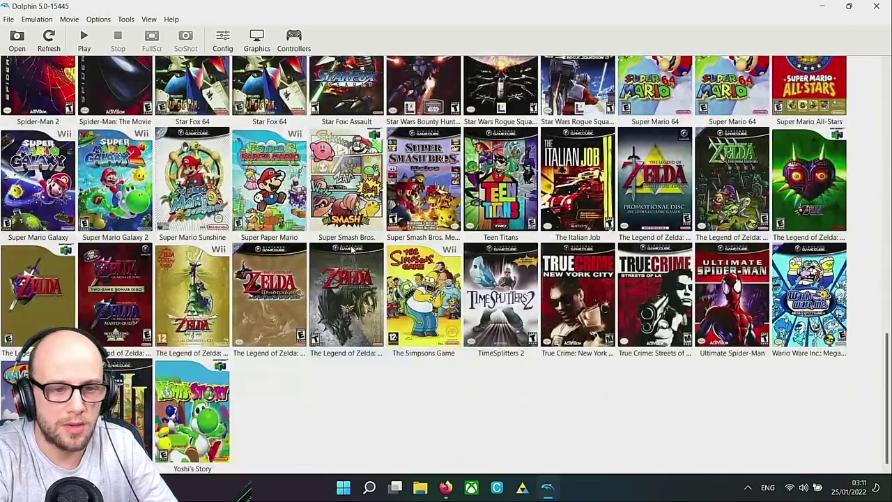
key("Home")
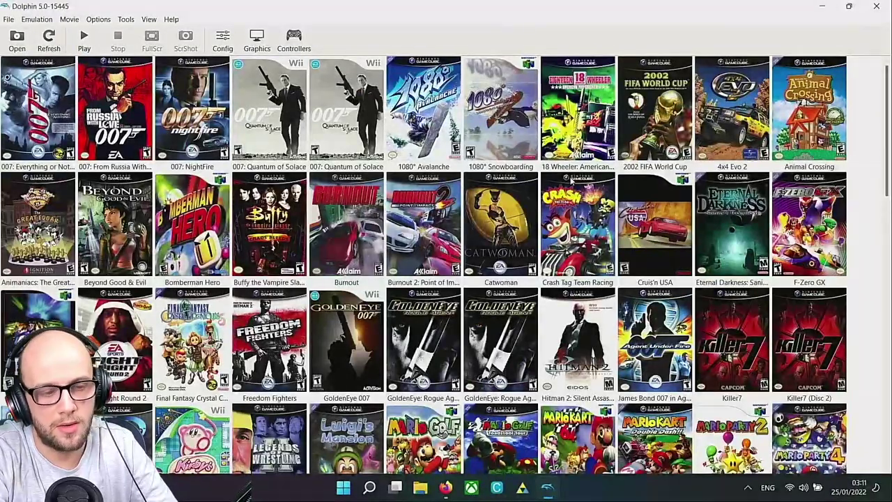
Open the graphics configuration and review the general backend, aspect ratio, FPS, window size and shader compilation options
left_click(253, 38)
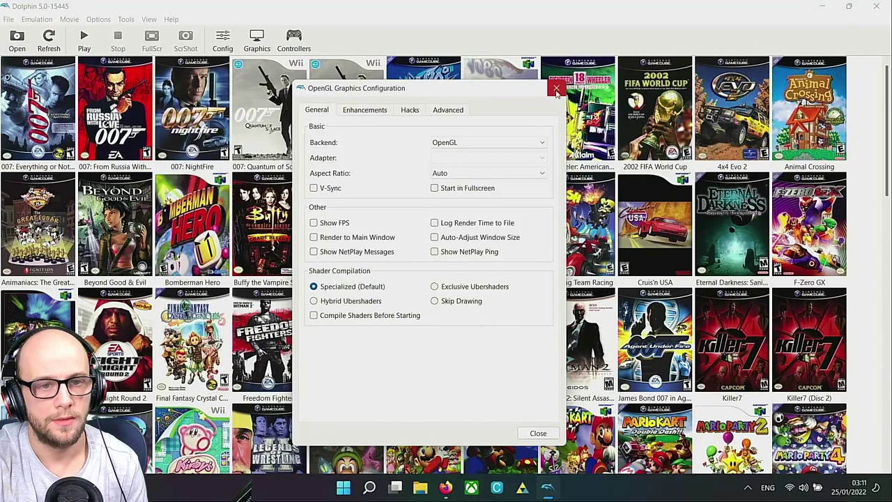
key("Escape")
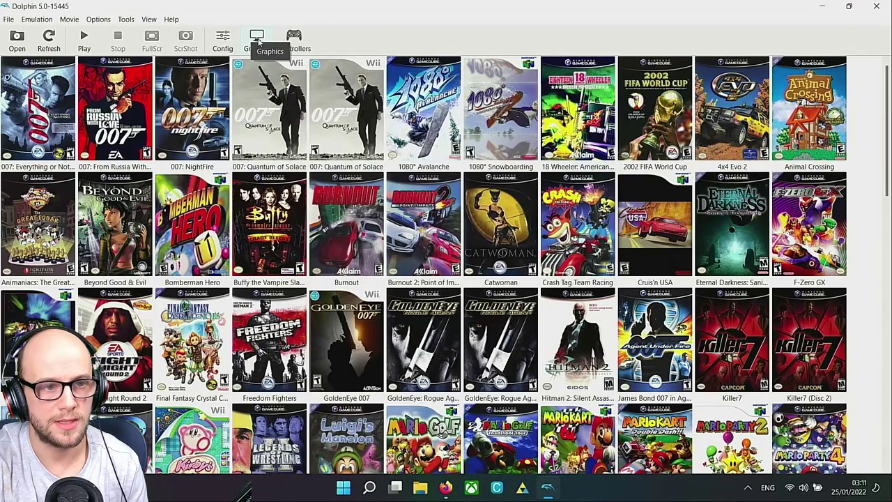
left_click(257, 39)
mouse_move(384, 66)
left_mouse_down()
mouse_move(372, 75)
mouse_move(373, 63)
left_mouse_up()
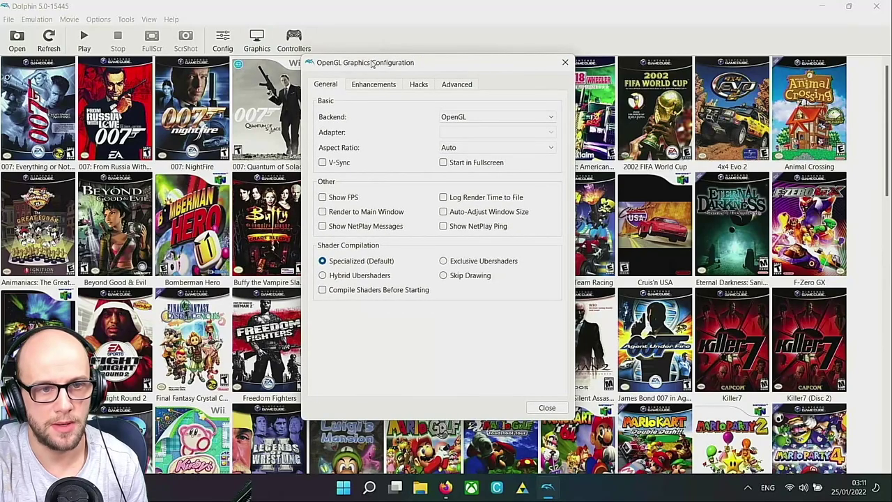
left_click(484, 117)
left_click(418, 122)
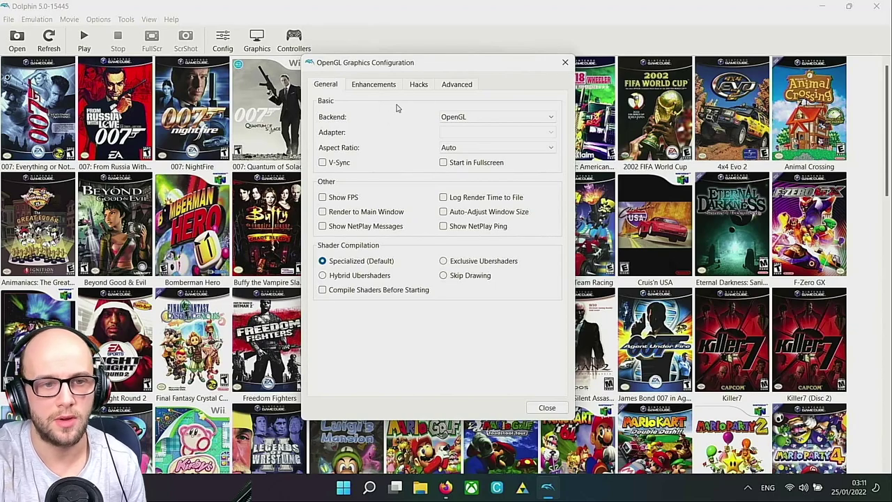
mouse_move(477, 120)
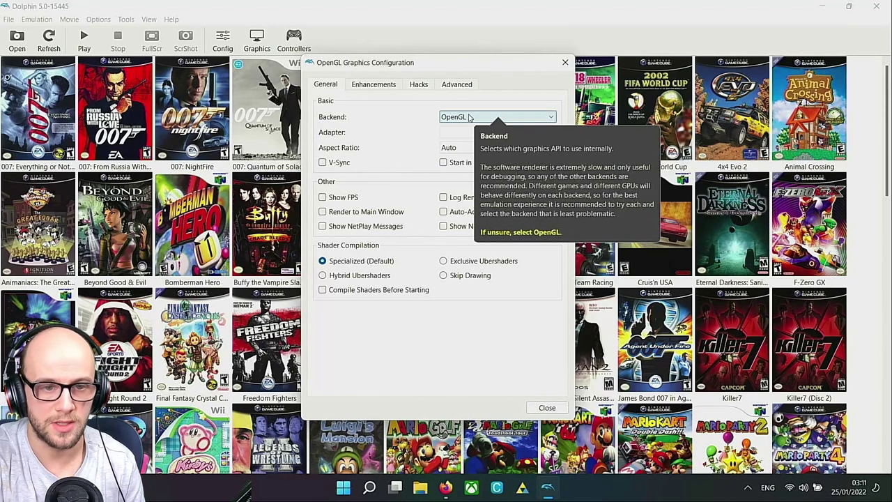
mouse_move(352, 200)
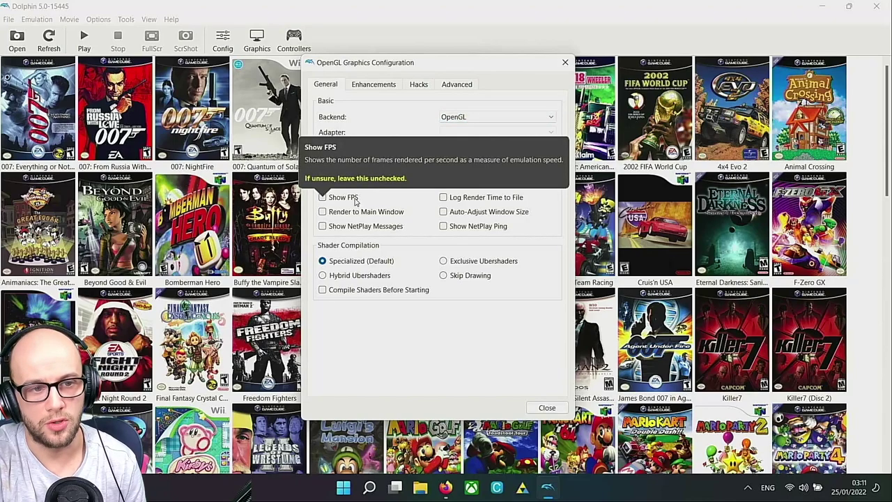
mouse_move(351, 268)
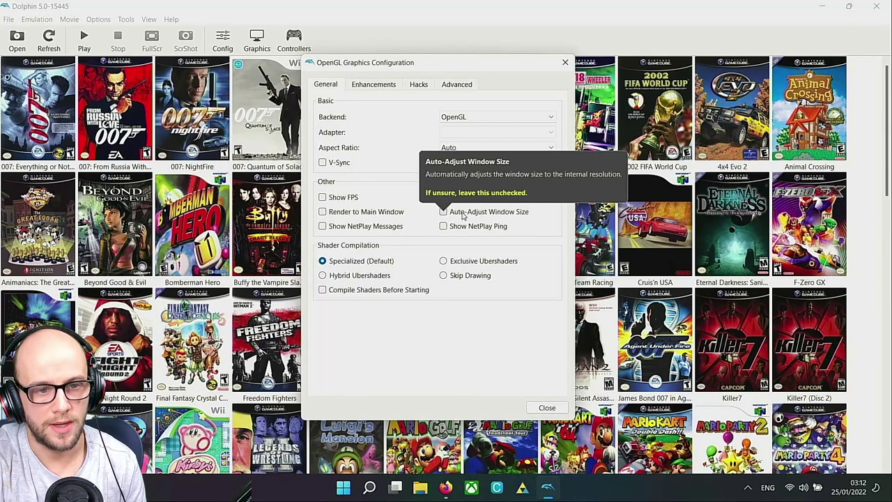
mouse_move(472, 198)
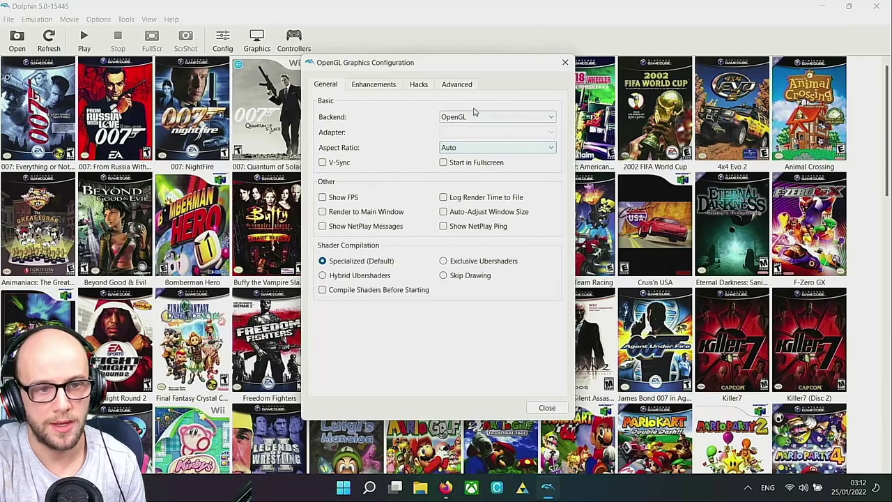
mouse_move(471, 136)
mouse_move(469, 152)
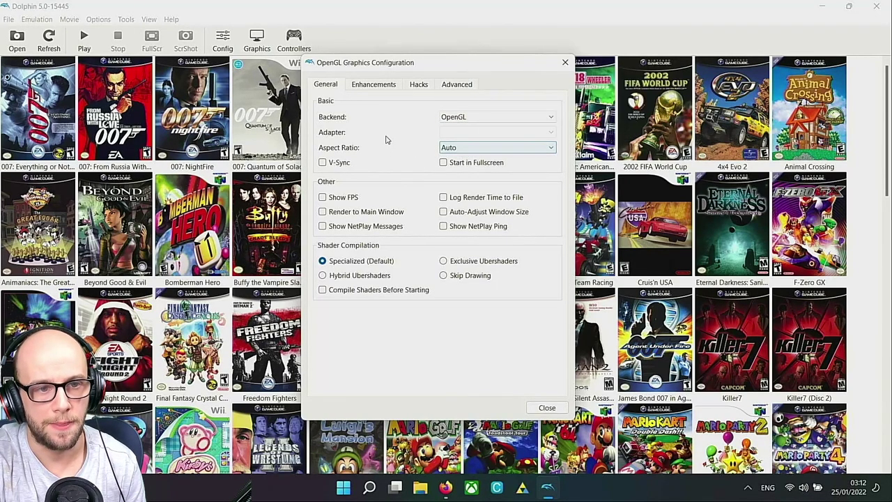
Try the Direct3D 11 backend, followed by the Vulkan backend with the AMD Radeon(TM) Graphics adapter
left_click(451, 116)
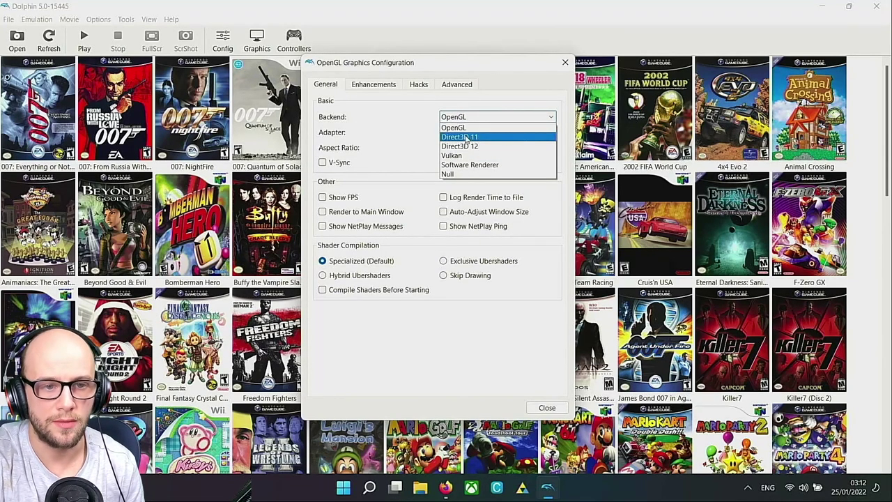
left_click(468, 137)
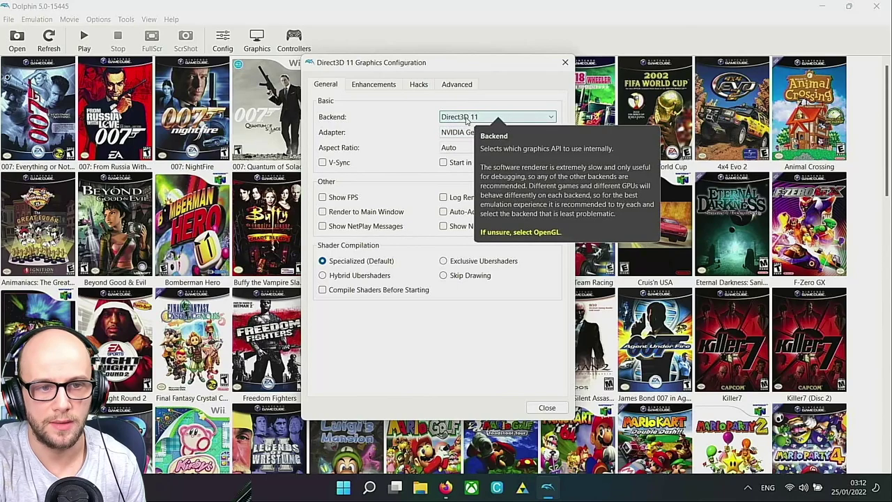
left_click(495, 138)
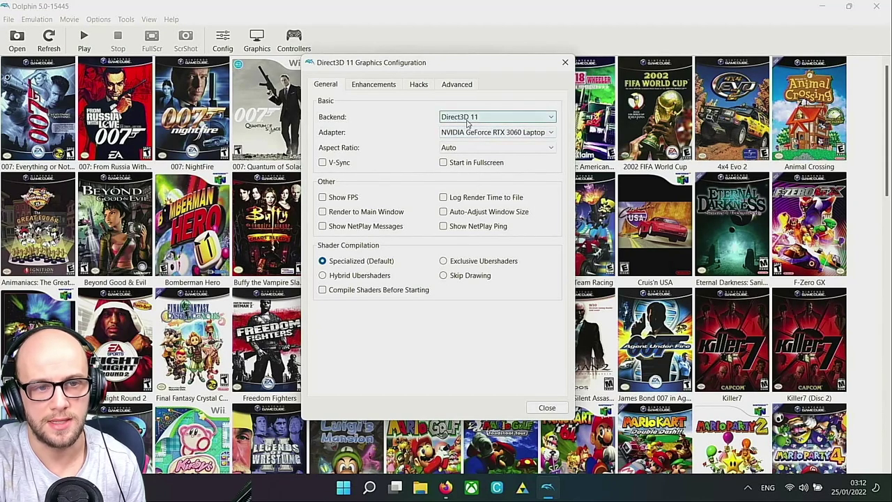
left_click(467, 117)
left_click(467, 157)
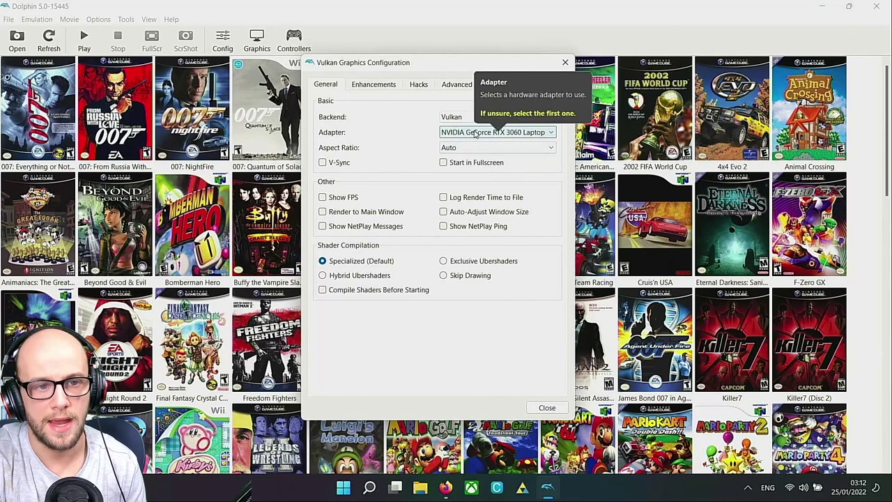
left_click(484, 133)
left_click(475, 153)
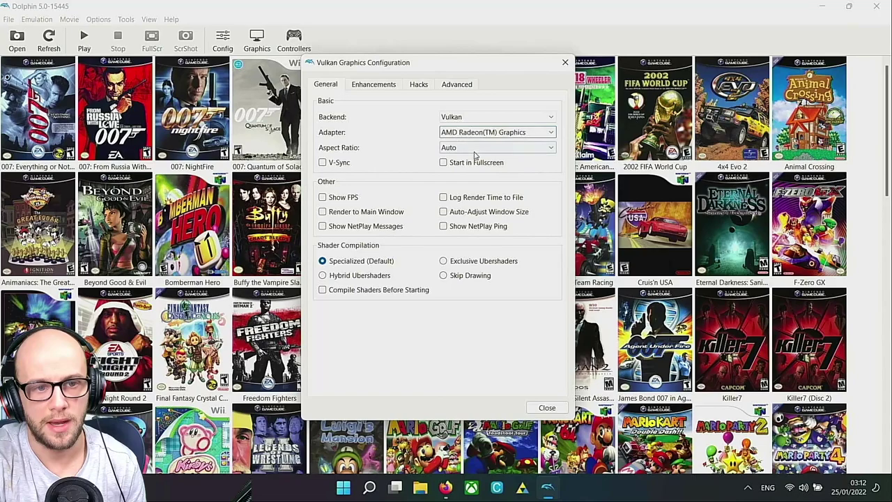
Try switching the graphics backend from Vulkan to Direct3D 11 and on to OpenGL
left_click(484, 118)
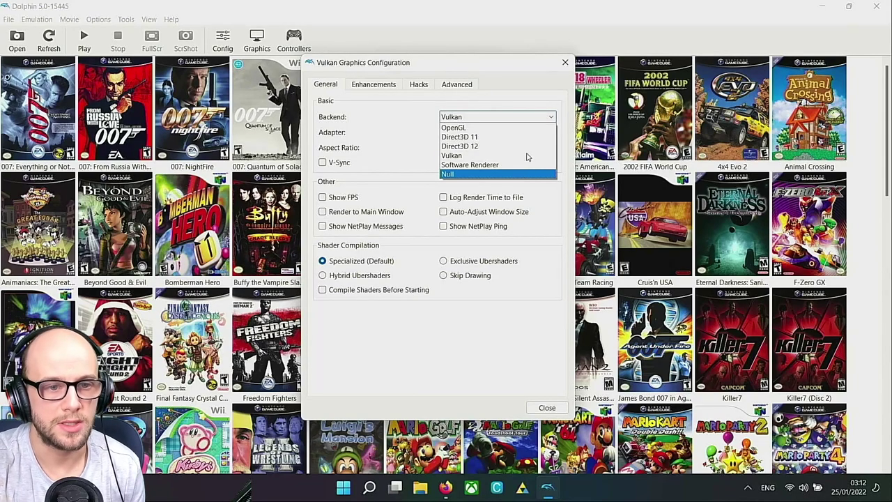
key("Escape")
key("Up")
key("Up")
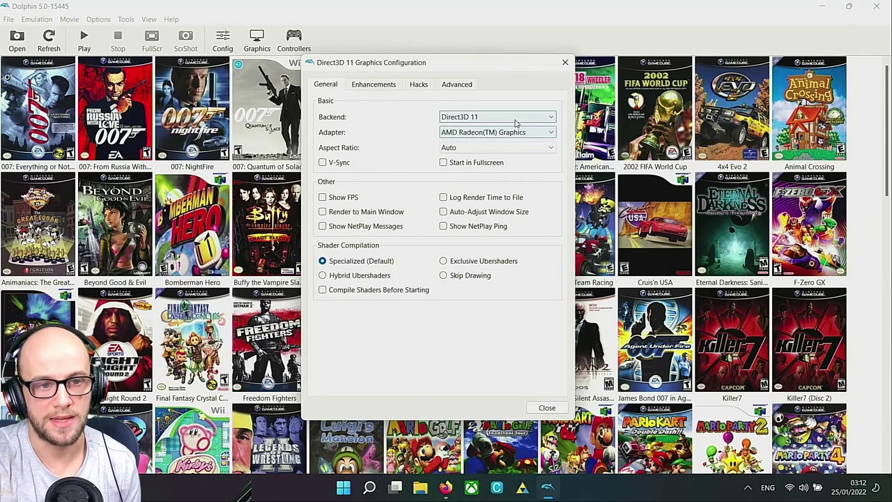
left_click(521, 119)
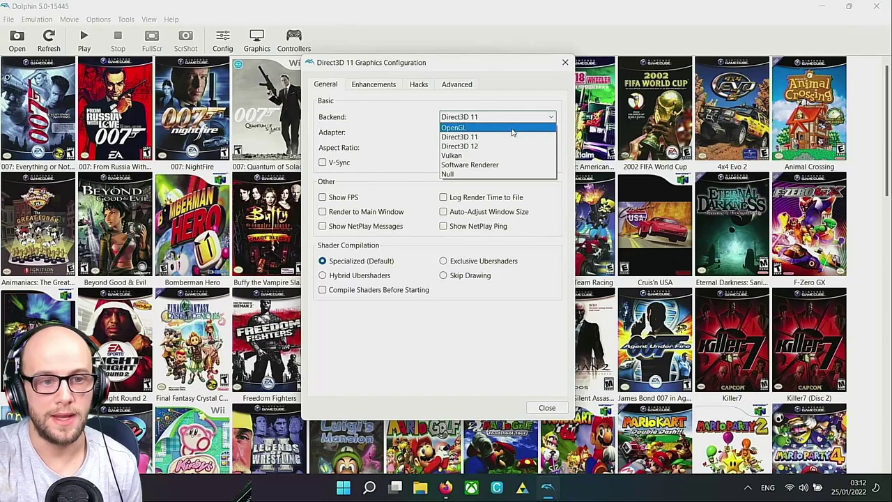
left_click(512, 129)
Set the graphics backend to Direct3D 11 and the adapter to the NVIDIA GeForce RTX 3060 Laptop GPU
left_click(481, 120)
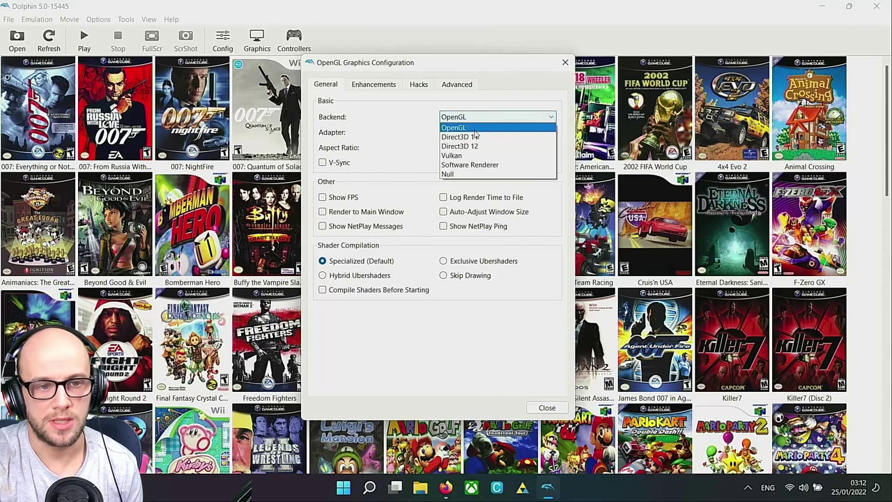
left_click(476, 133)
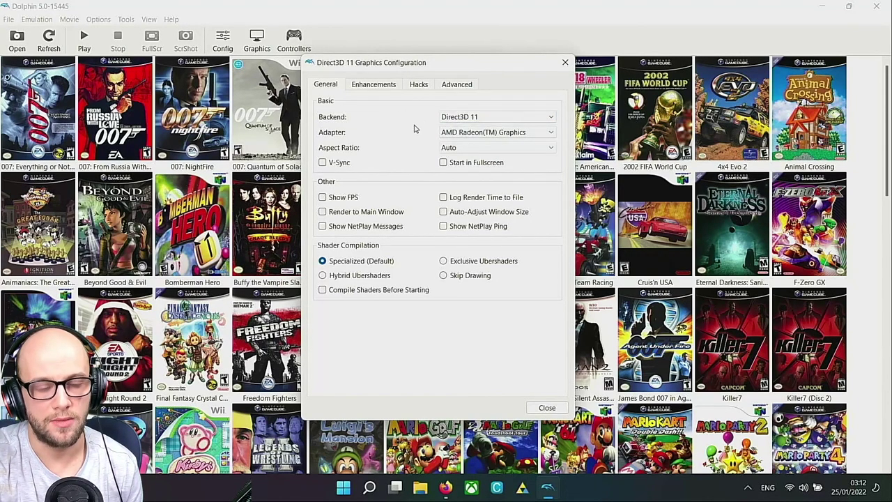
left_click(464, 117)
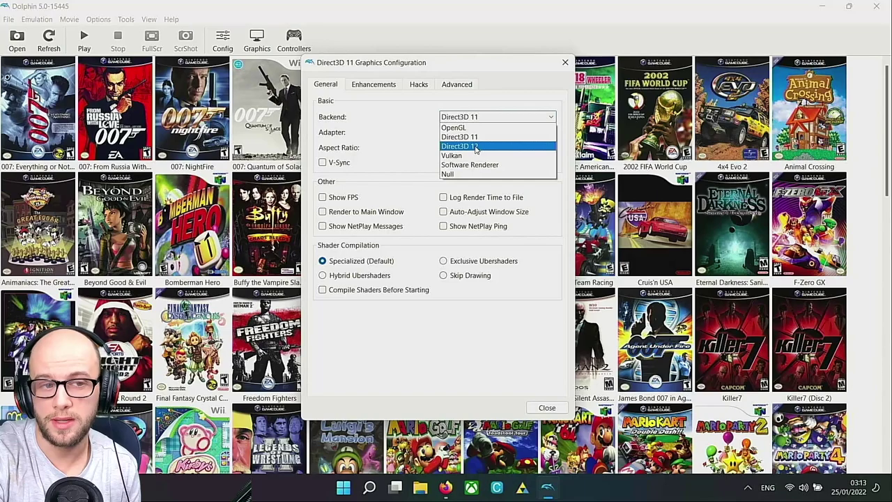
left_click(478, 137)
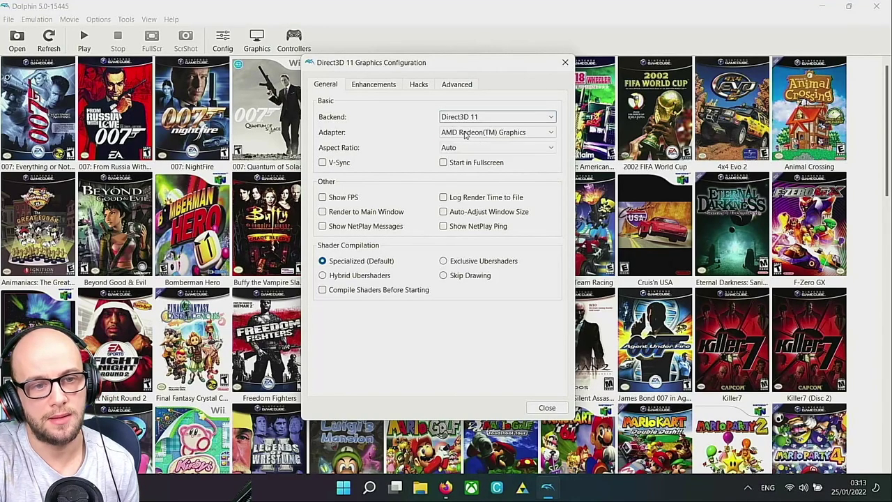
left_click(497, 133)
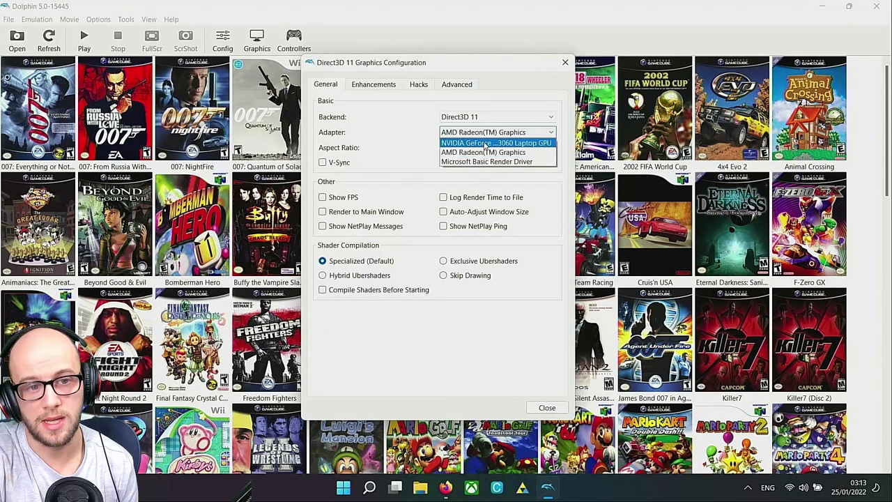
left_click(491, 143)
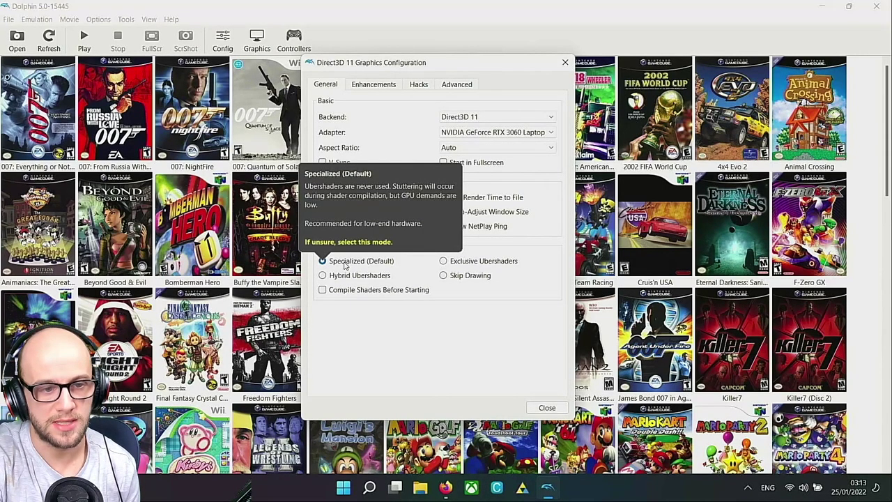
Enable Show FPS and Compile Shaders Before Starting in the general graphics options
left_click(322, 290)
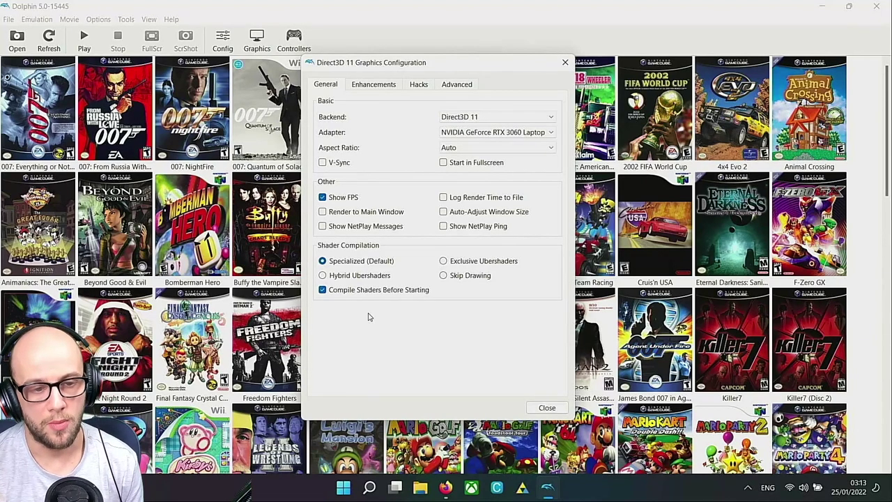
mouse_move(381, 294)
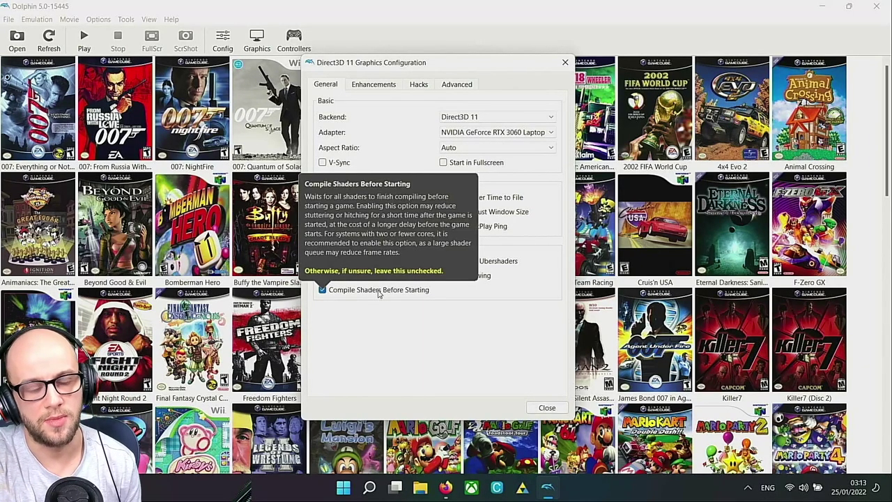
Set the internal resolution in the graphics enhancements to 3x Native (1920x1584) for 1080p
left_click(369, 89)
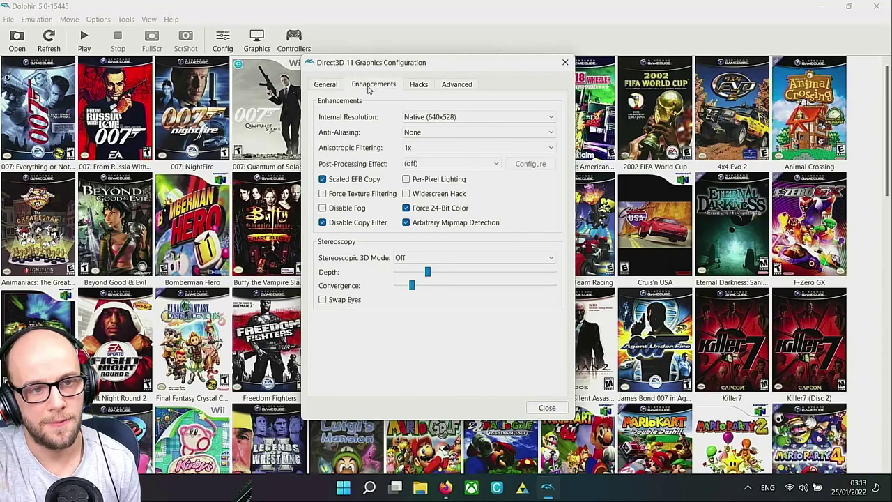
left_click(437, 118)
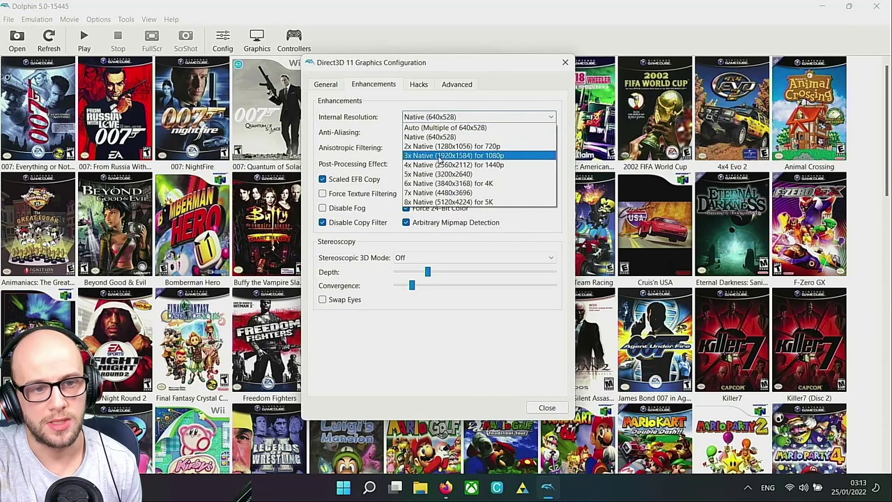
left_click(439, 157)
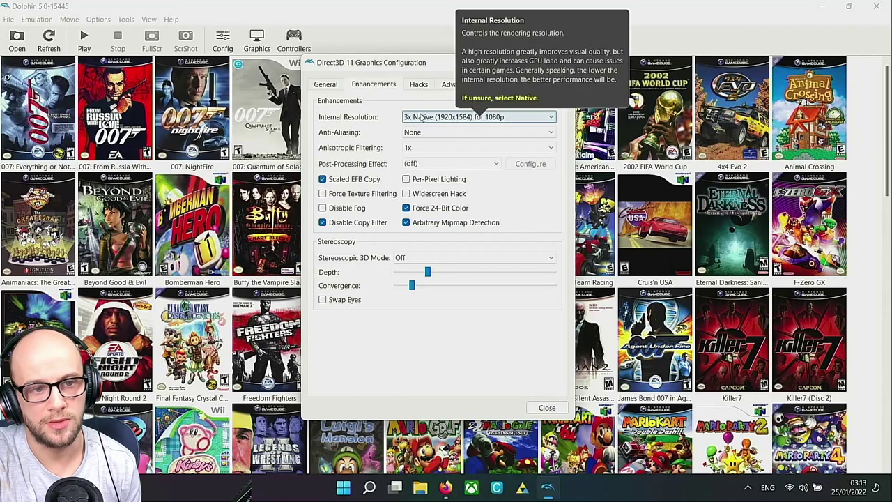
left_click(421, 117)
left_click(427, 138)
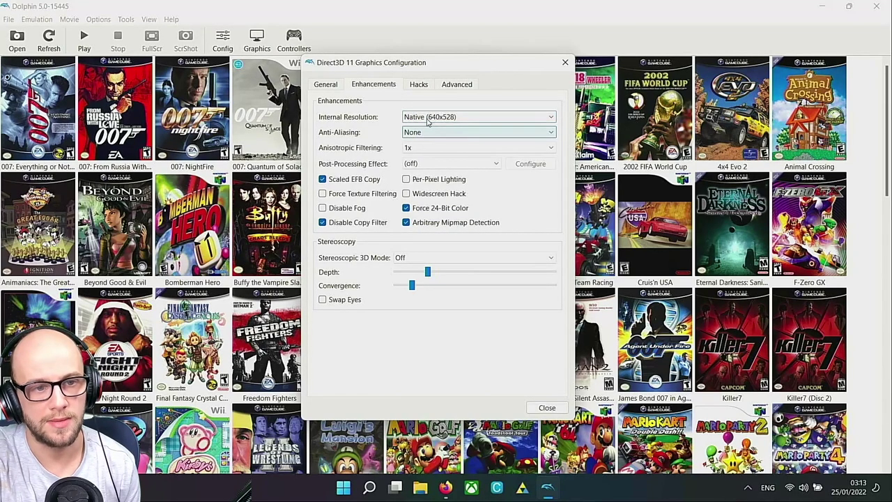
left_click(424, 117)
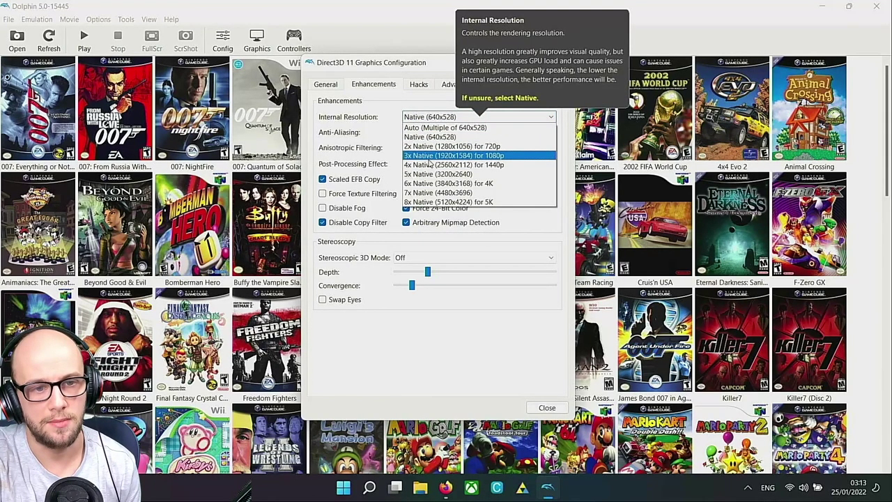
left_click(430, 156)
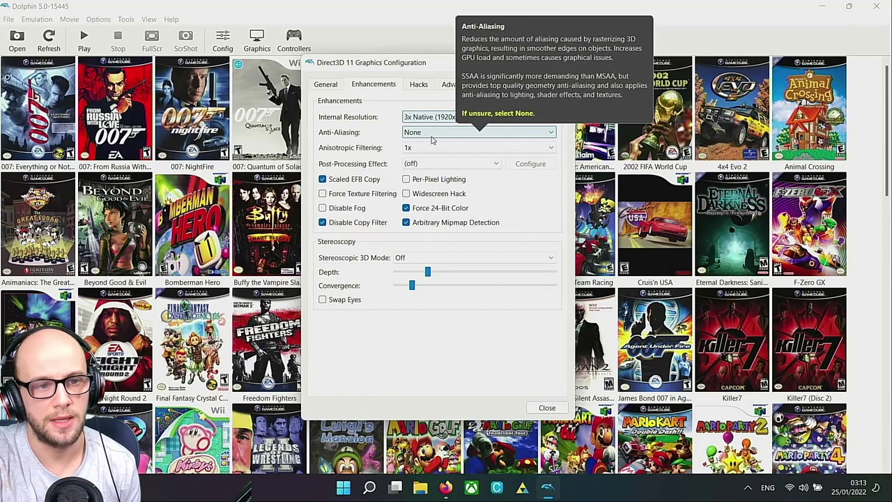
Set anti-aliasing to 8x SSAA and anisotropic filtering to 16x in the graphics enhancements
left_click(431, 138)
left_click(433, 142)
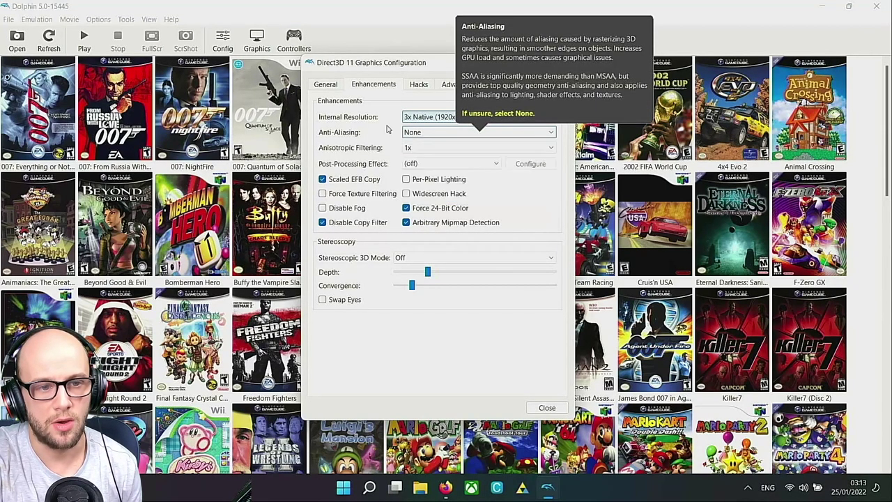
left_click(434, 152)
left_click(410, 132)
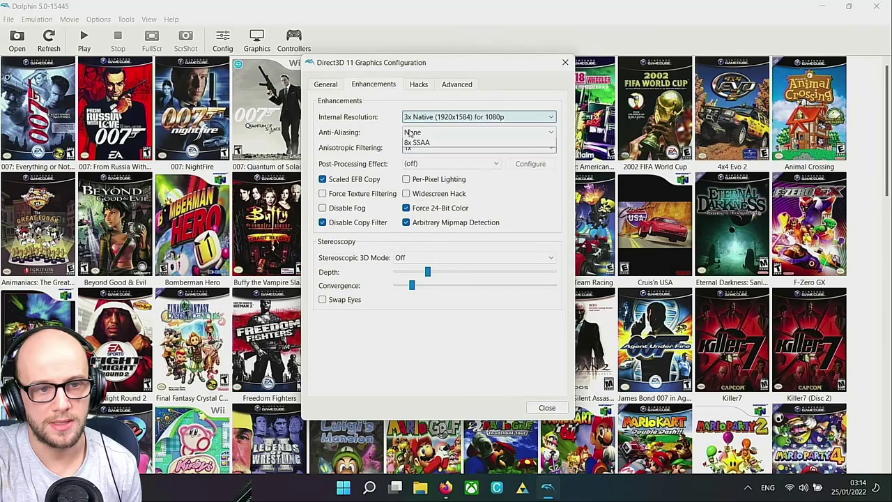
left_click(410, 132)
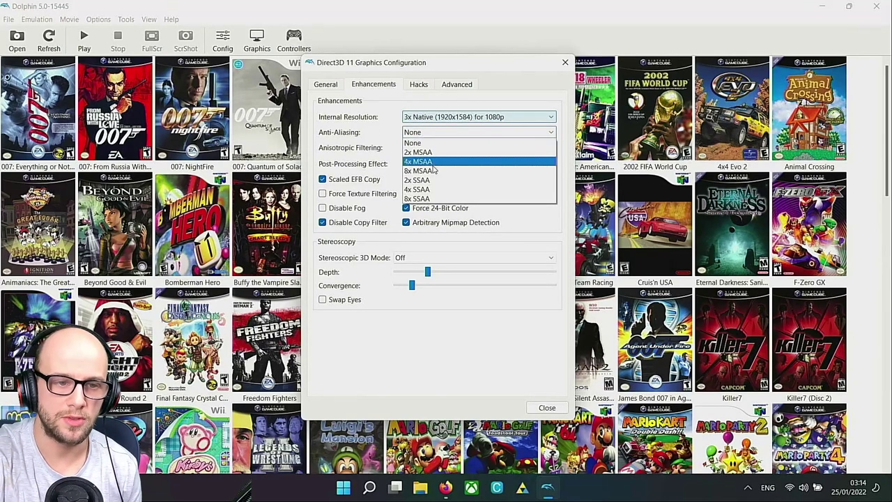
left_click(418, 197)
left_click(439, 148)
left_click(445, 196)
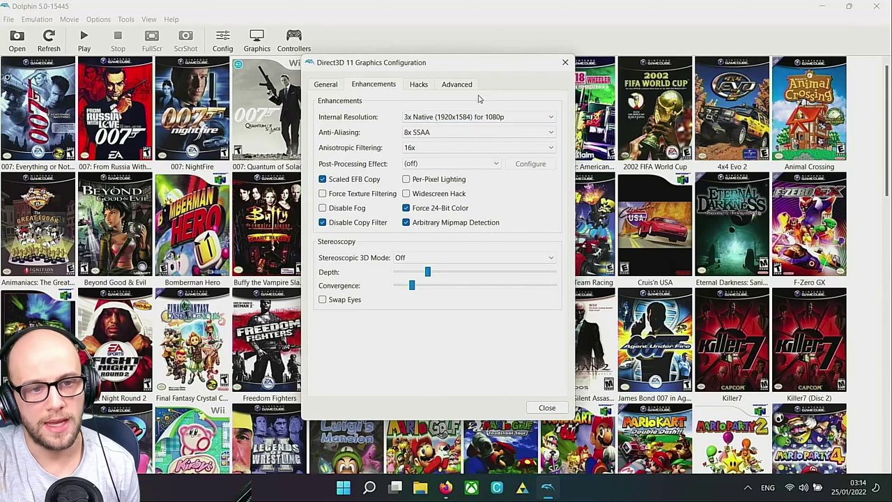
Try 4x SSAA anti-aliasing, then restore 8x SSAA with anisotropic filtering kept at 16x
left_click(455, 133)
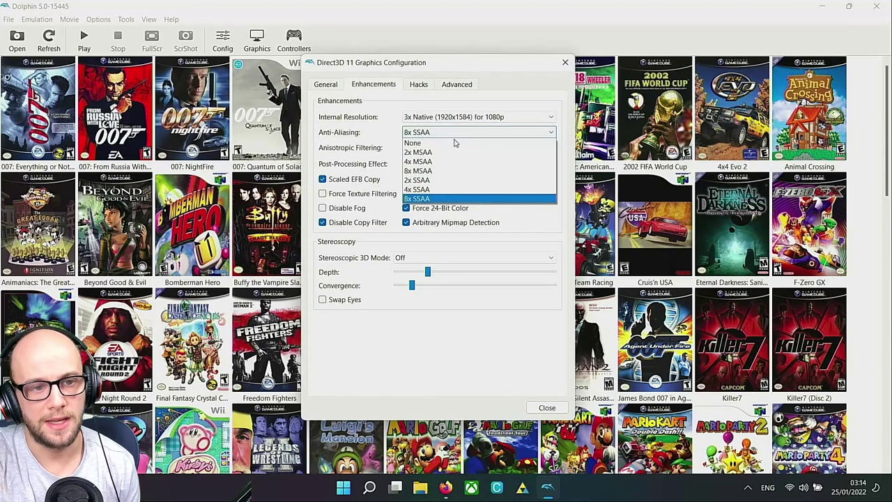
left_click(439, 190)
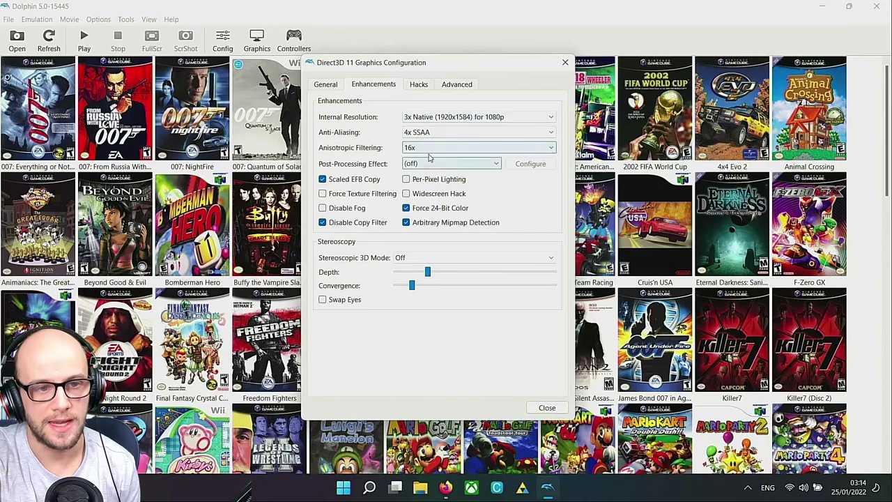
key("Tab")
key("Tab")
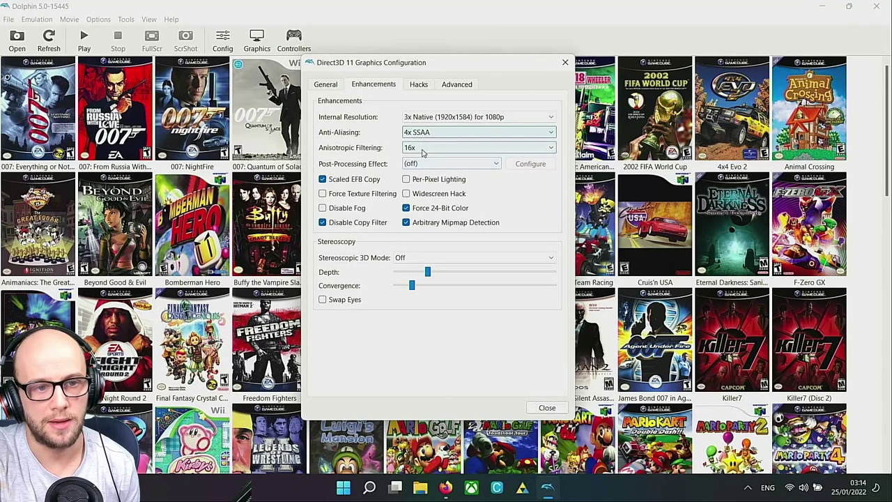
left_click(422, 148)
left_click(412, 196)
left_click(442, 132)
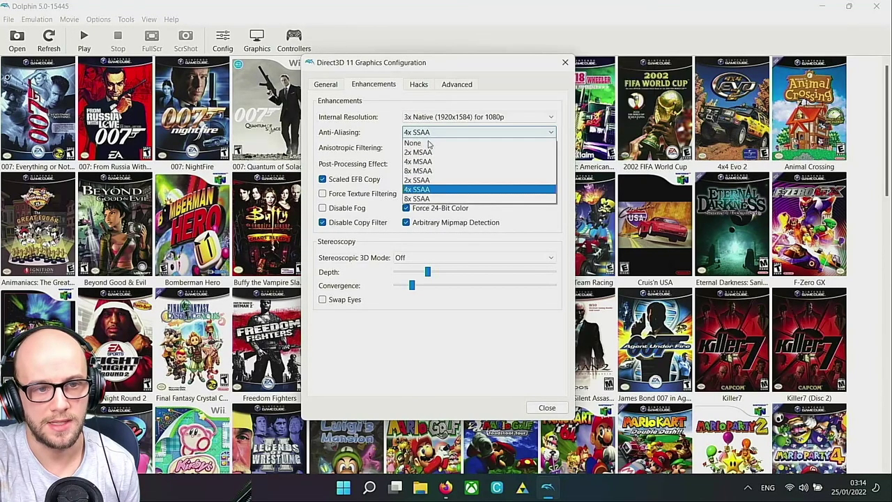
left_click(443, 198)
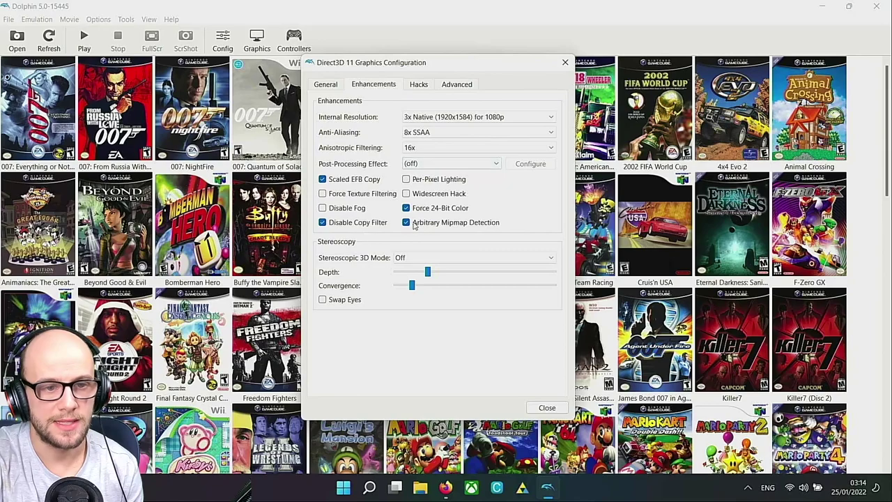
Review the graphics hacks options and close the graphics configuration
left_click(419, 85)
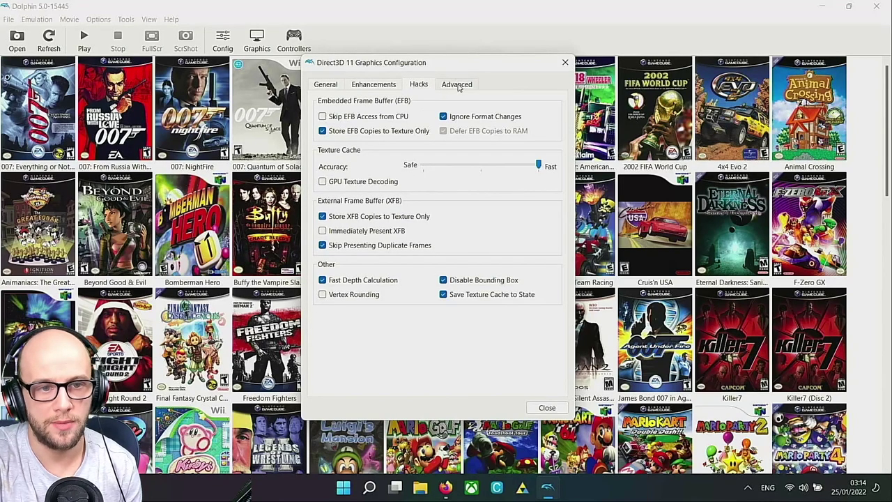
mouse_move(375, 120)
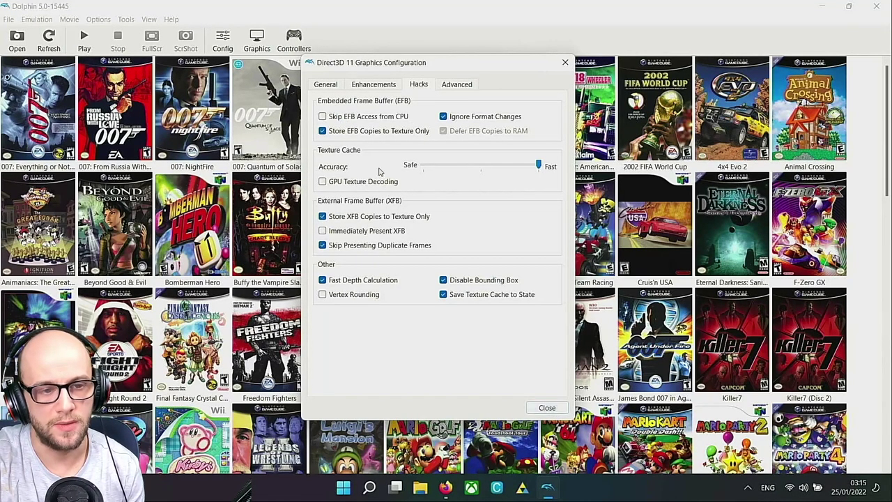
left_click(564, 63)
In the controller settings, set GameCube port 1 to Standard Controller and Wii Remote 1 to None
left_click(293, 40)
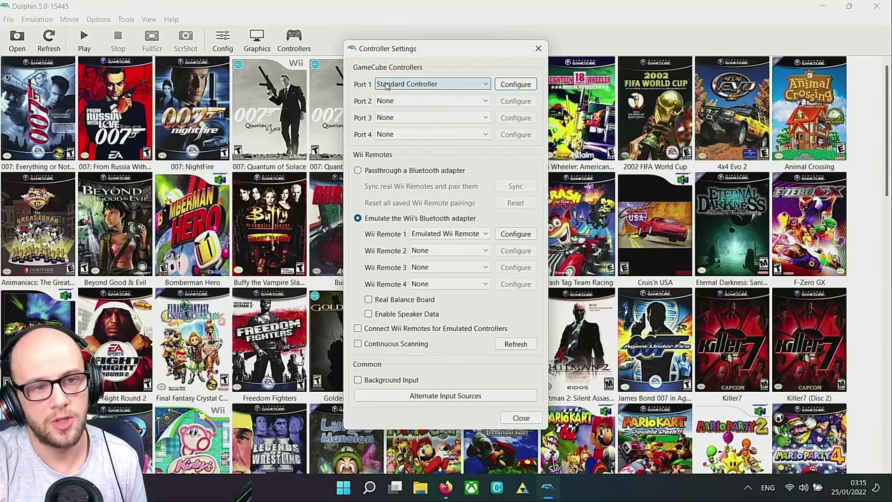
left_click(397, 85)
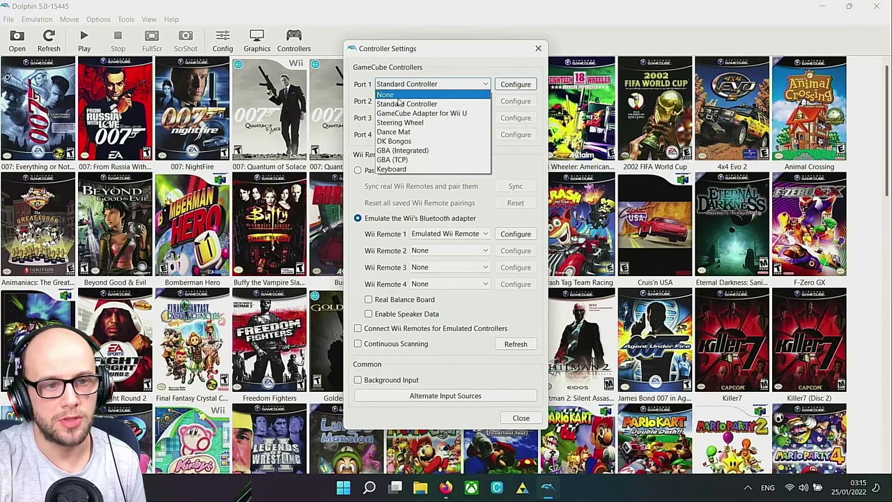
left_click(400, 104)
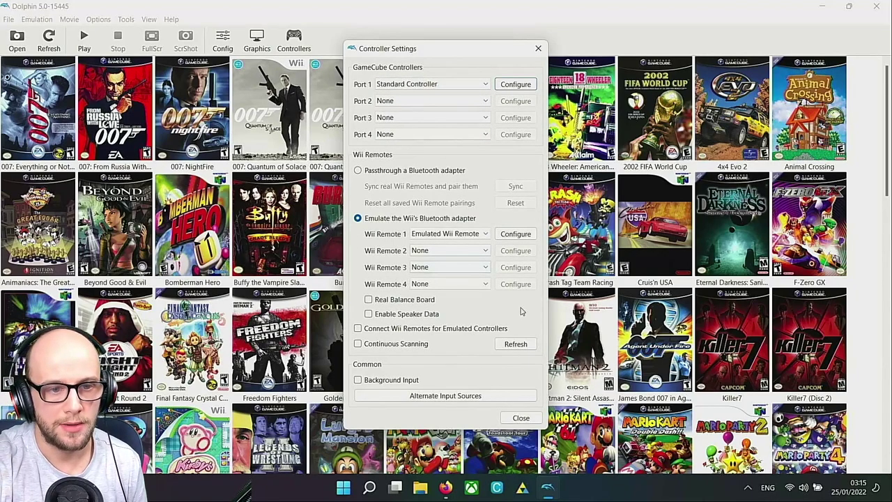
left_click(440, 235)
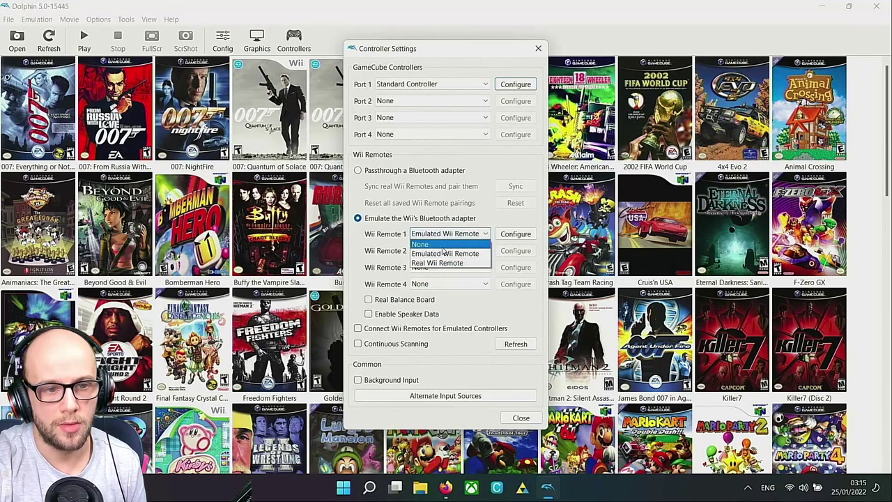
left_click(442, 246)
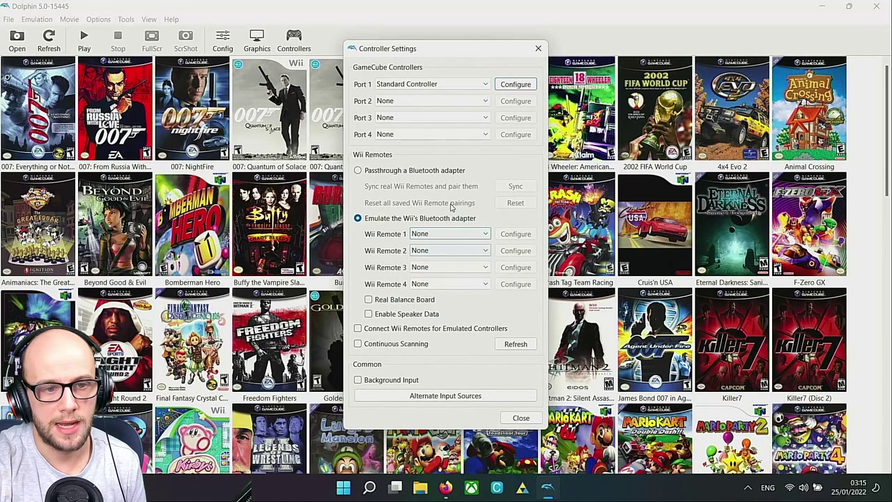
Review the controller types offered for GameCube port 1, keeping Standard Controller selected
left_click(422, 83)
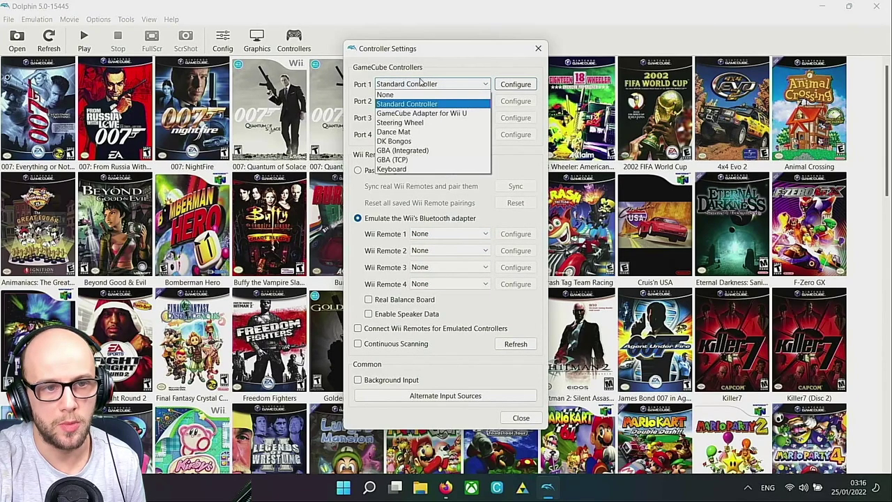
left_click(420, 82)
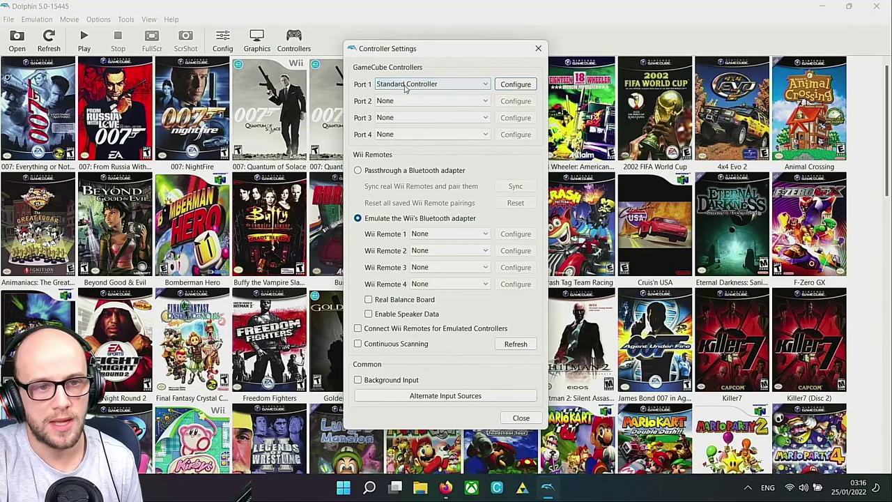
left_click(406, 84)
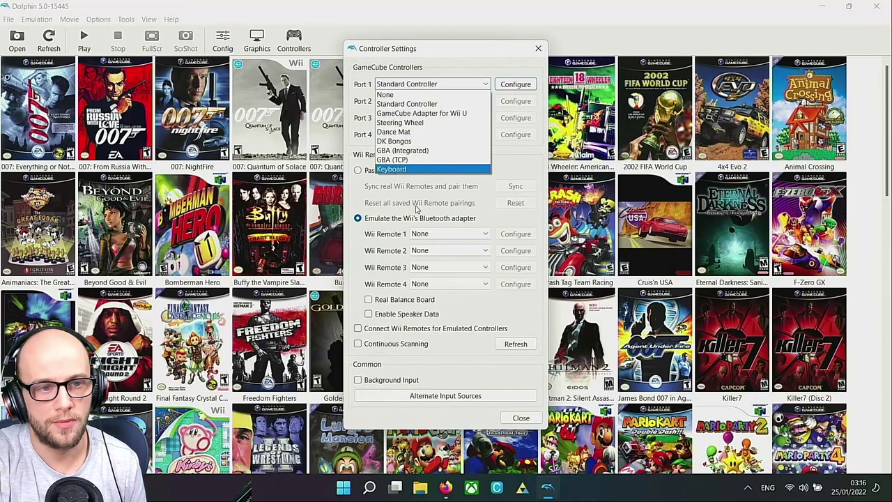
left_click(430, 104)
left_click(479, 84)
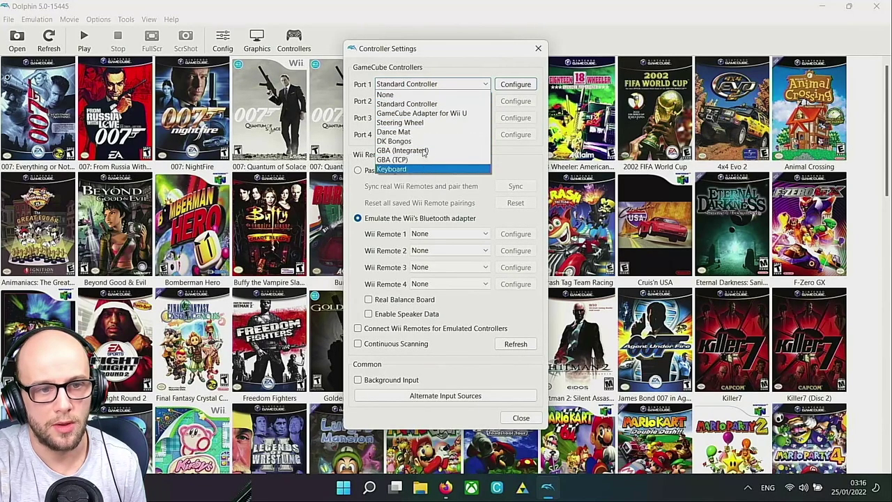
left_click(454, 105)
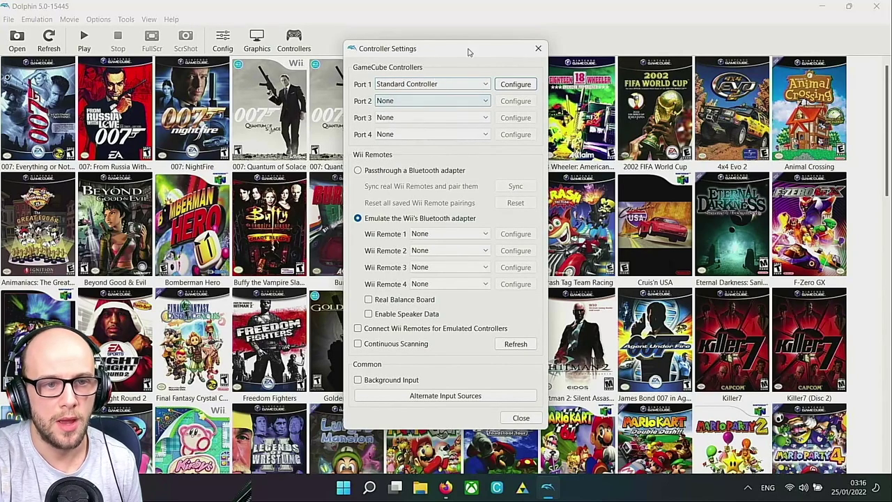
Open the configuration of the port 1 GameCube controller and set its device to XInput/0/Gamepad
left_click(515, 85)
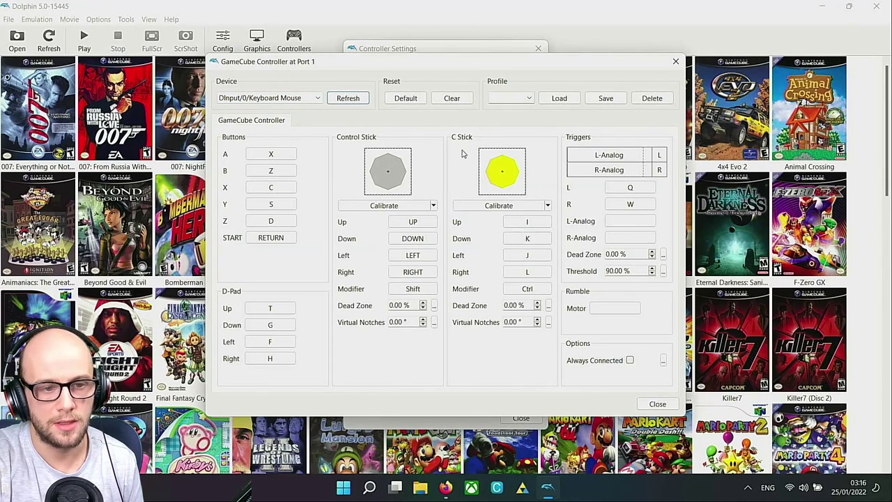
left_click(304, 100)
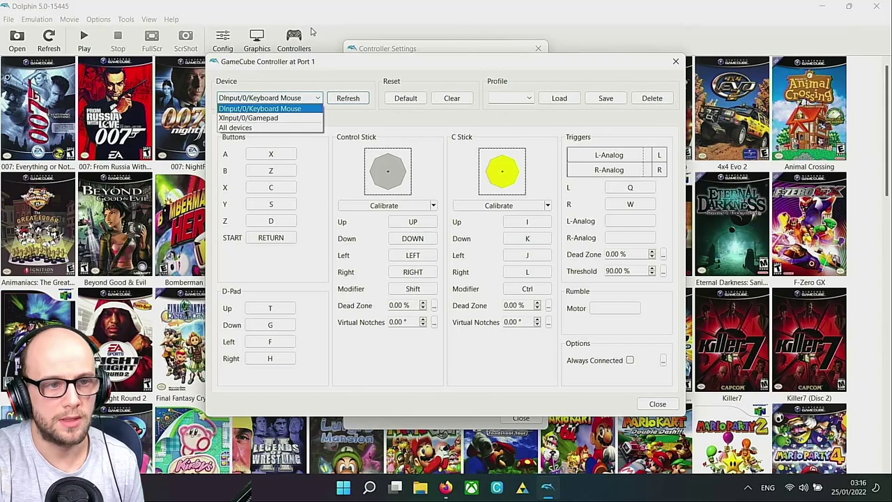
left_click(285, 120)
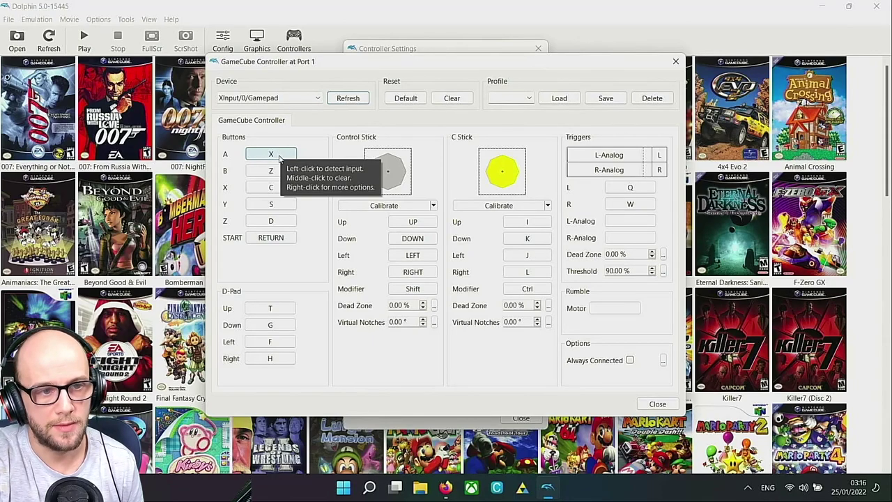
Map the A, B, X and Y buttons to the matching gamepad buttons, Z to Shoulder R and START to Start
left_click(278, 159)
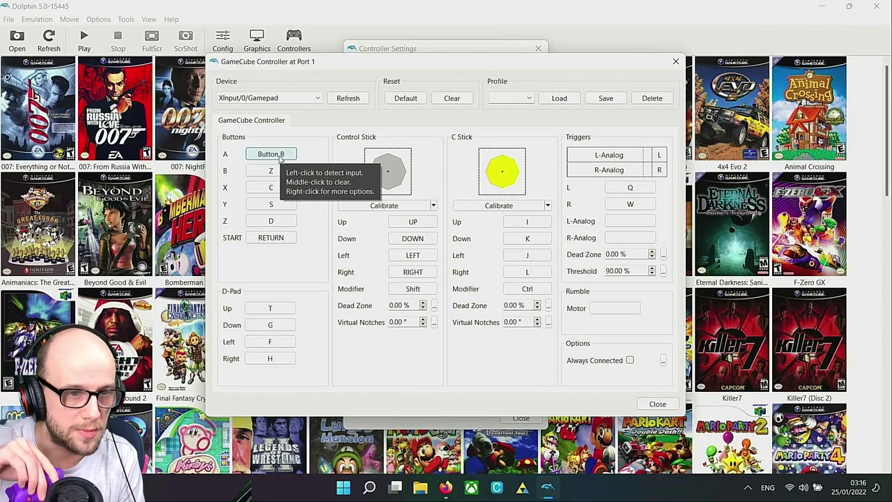
left_click(280, 159)
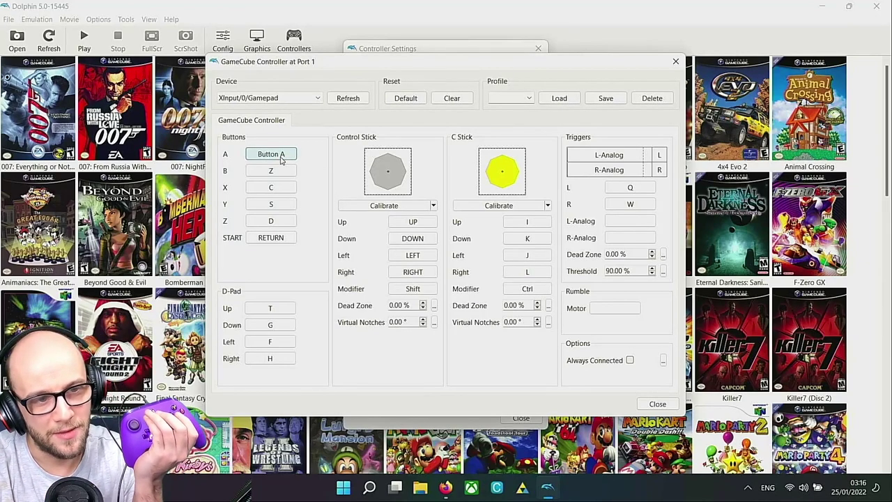
left_click(285, 169)
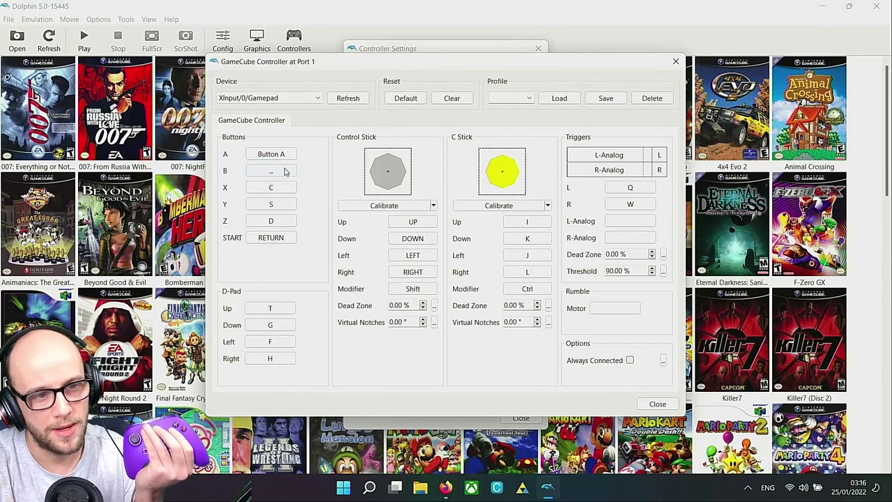
left_click(284, 170)
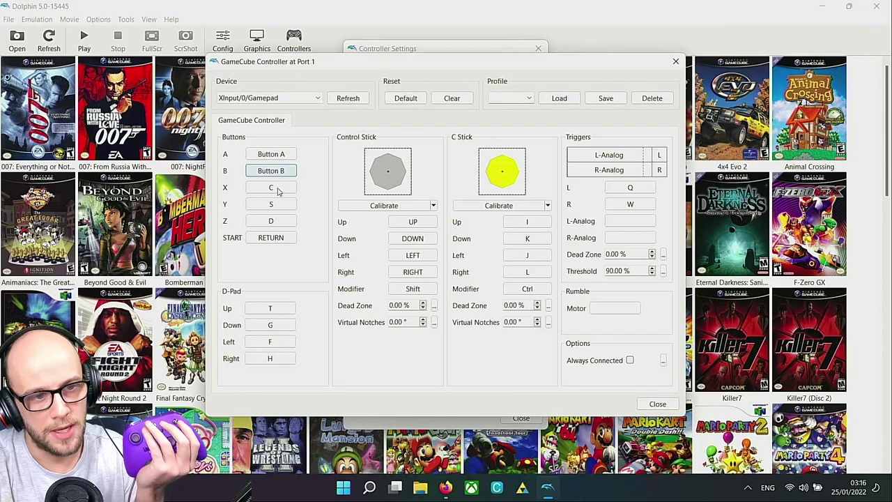
left_click(279, 193)
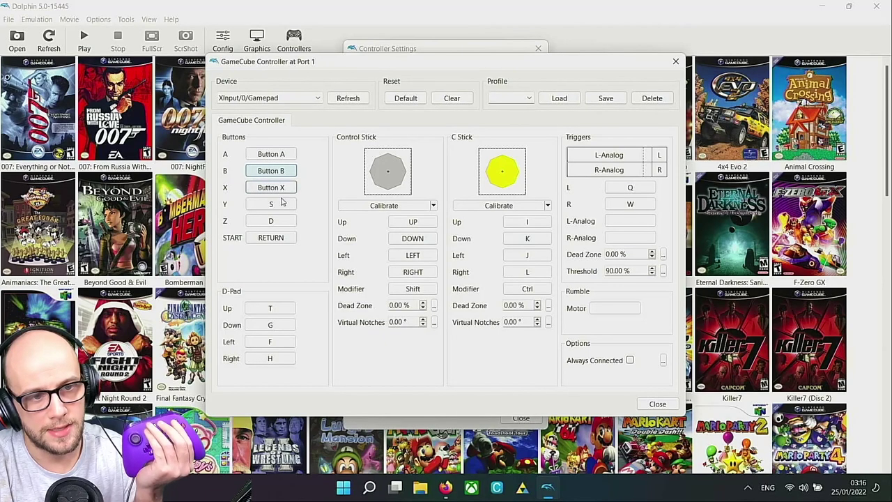
left_click(282, 205)
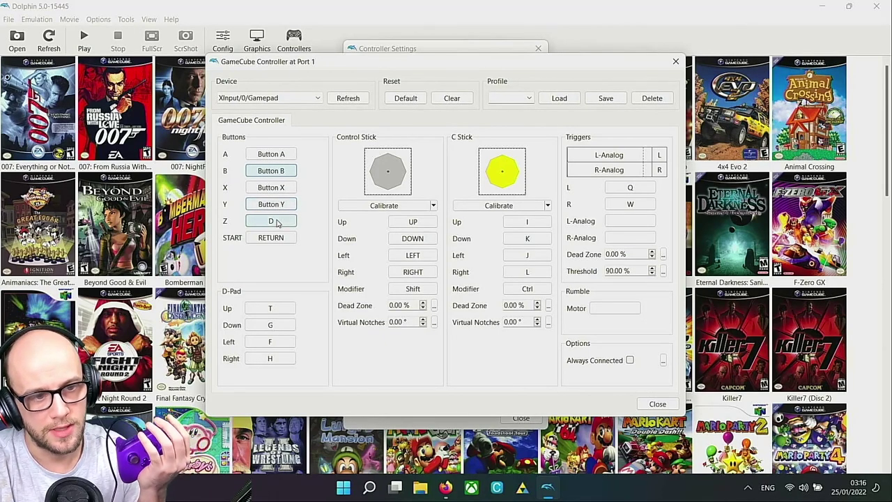
left_click(277, 221)
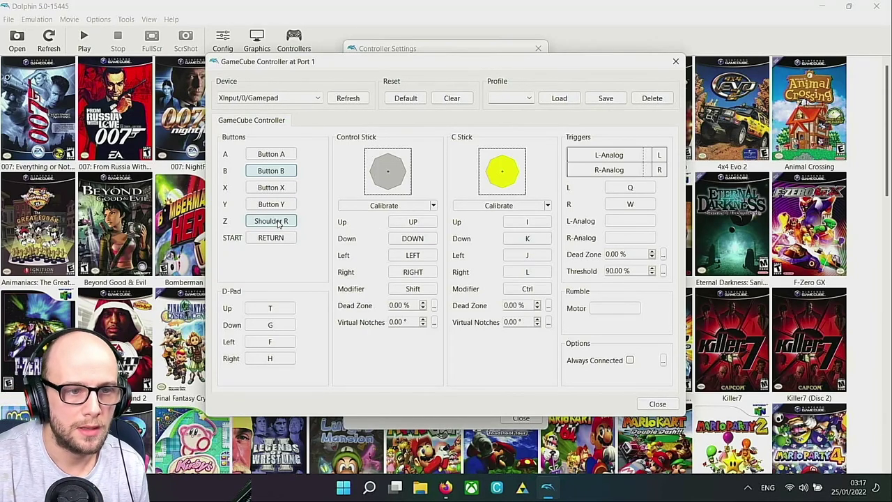
left_click(271, 237)
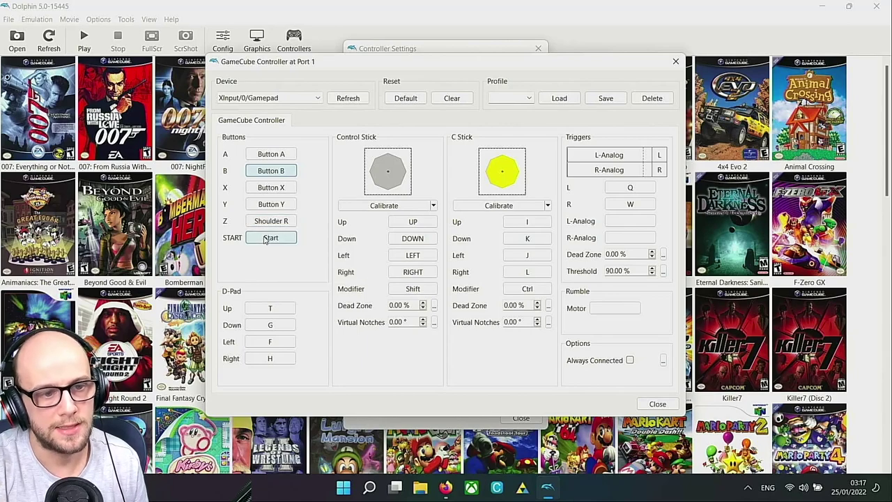
Map the D-Pad's Up, Down, Left and Right to Pad N, Pad S, Pad W and Pad E
left_click(282, 312)
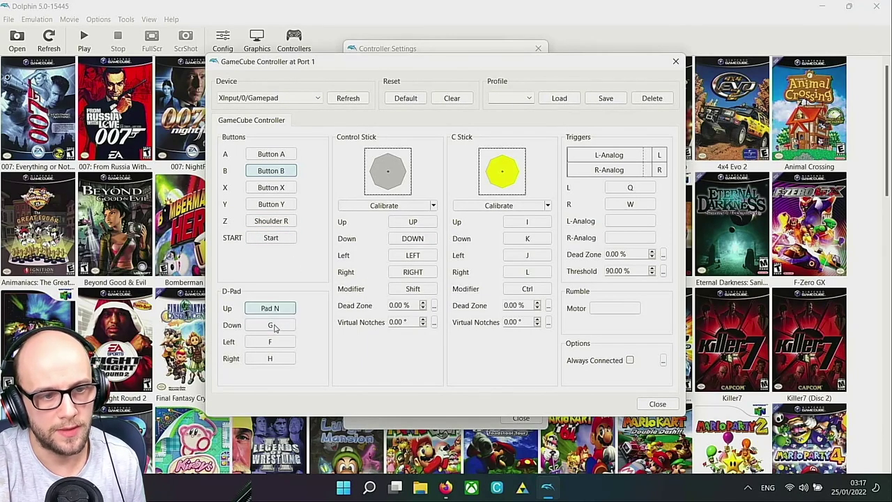
left_click(273, 325)
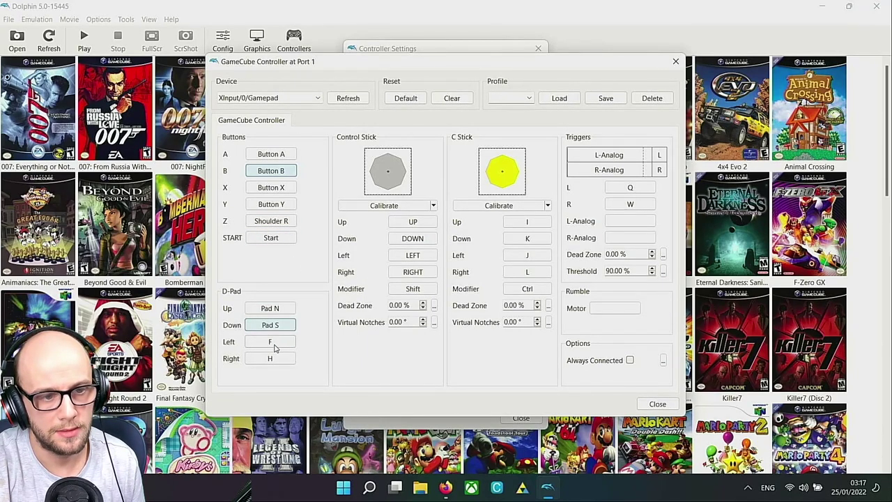
left_click(276, 344)
left_click(272, 359)
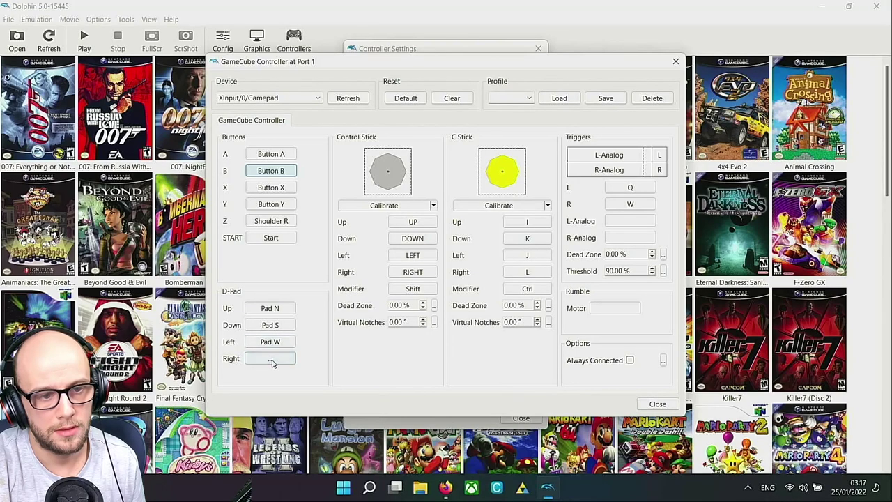
Map the Control Stick's Up, Down, Left and Right to Left Y+, Left Y-, Left X- and Left X+
left_click(412, 225)
left_click(409, 239)
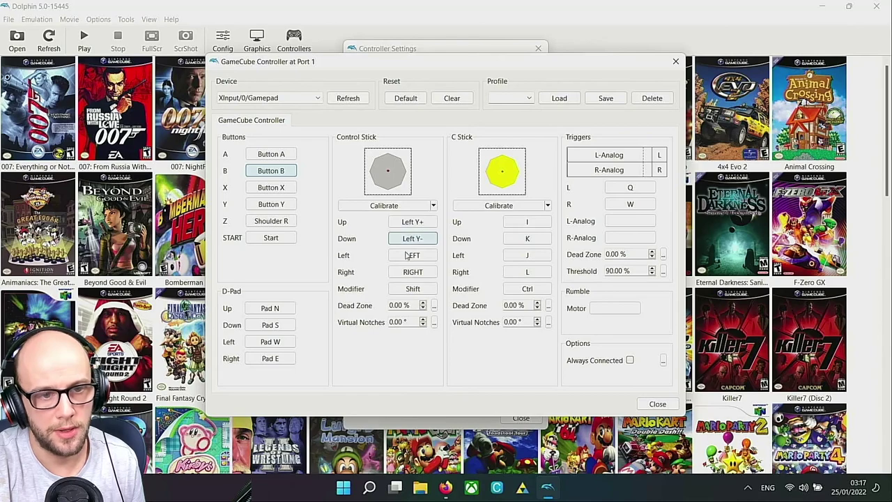
left_click(407, 255)
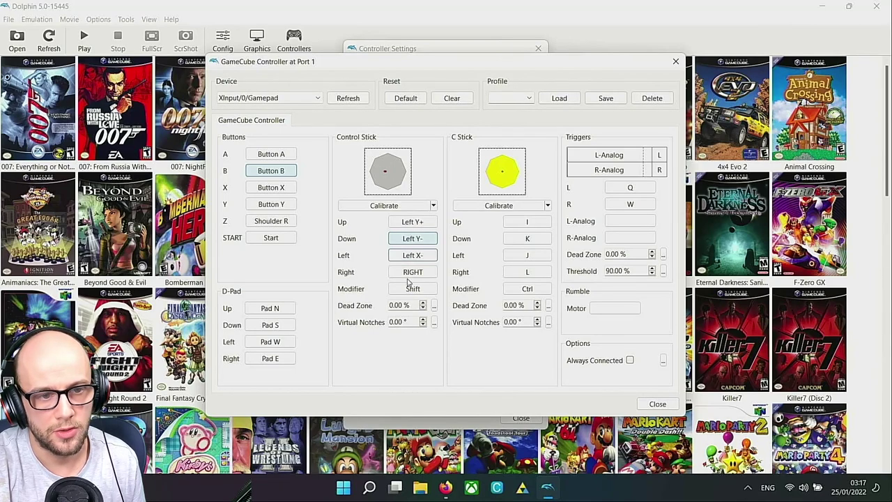
left_click(411, 274)
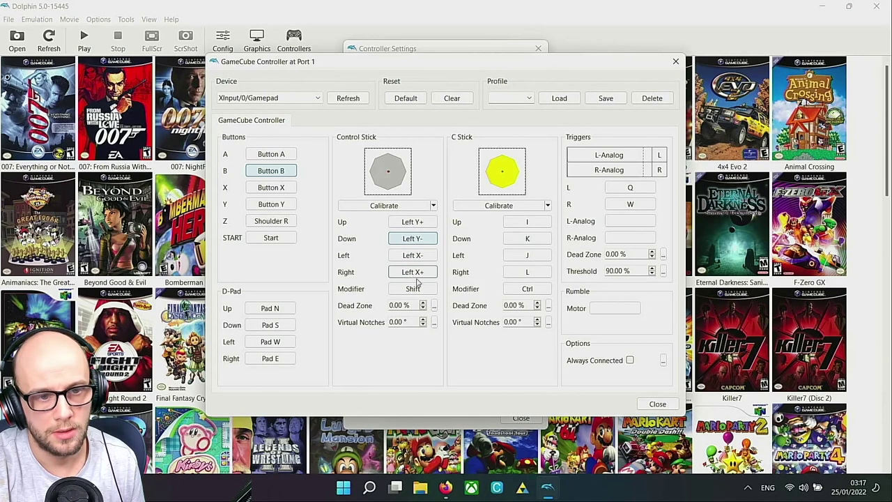
Map the C Stick's Up, Down, Left and Right to Right Y+, Right Y-, Right X- and Right X+
left_click(527, 222)
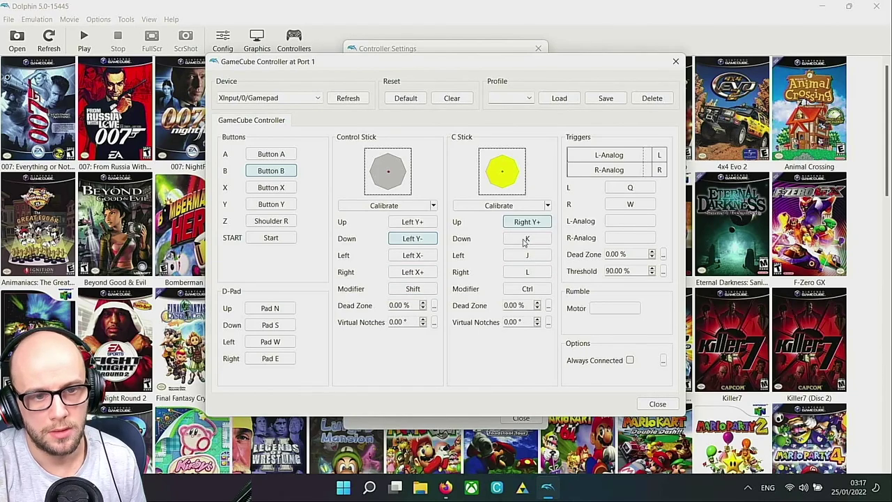
left_click(526, 239)
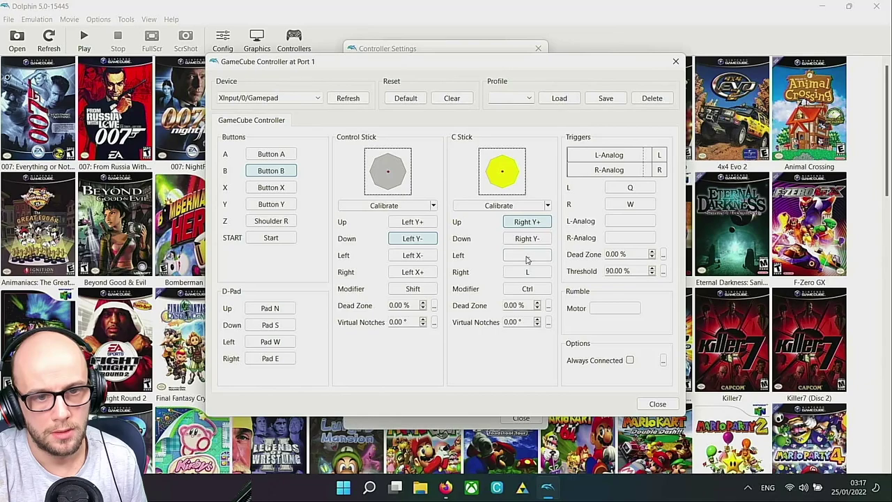
left_click(527, 272)
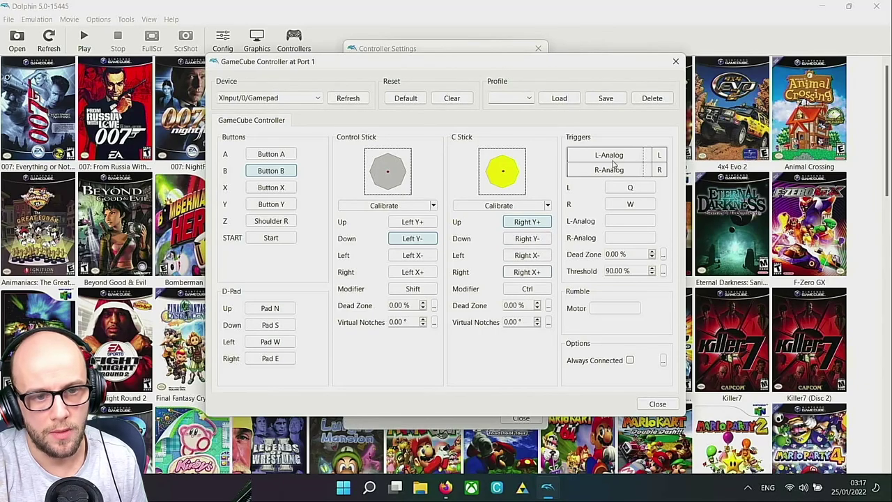
Map L and L-Analog to Trigger L, R and R-Analog to Trigger R, enable Always Connected and close the controller configuration
left_click(628, 189)
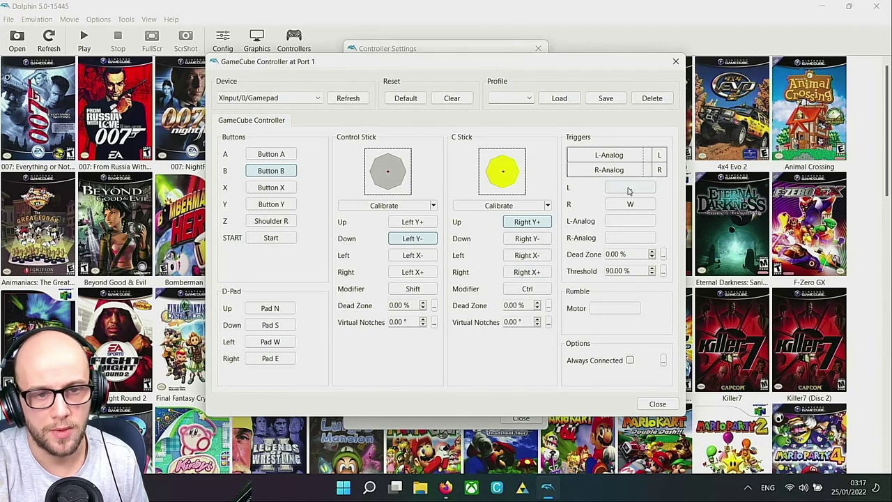
left_click(627, 206)
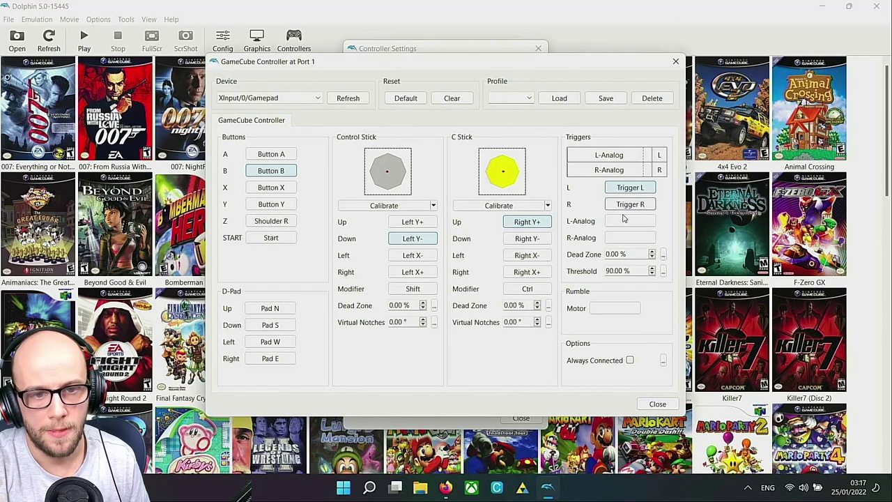
left_click(619, 223)
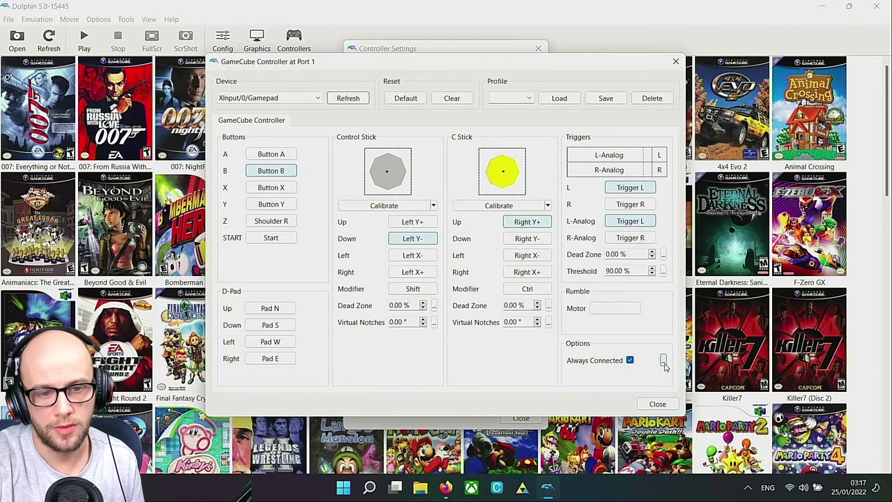
left_click(652, 404)
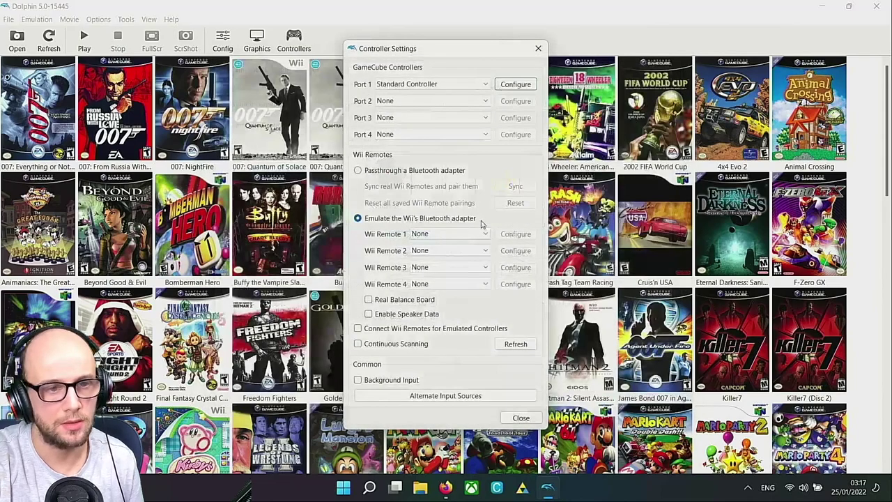
Set Wii Remote 1 to Emulated Wii Remote and open its configuration
left_click(439, 234)
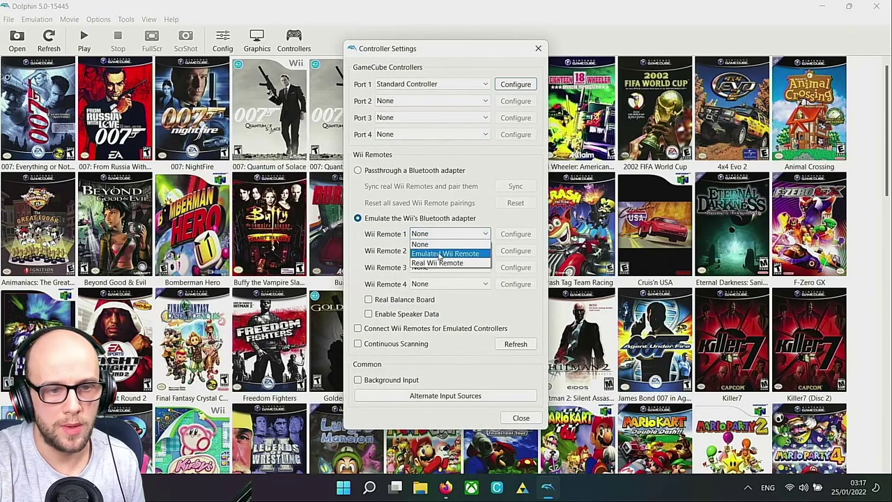
left_click(439, 255)
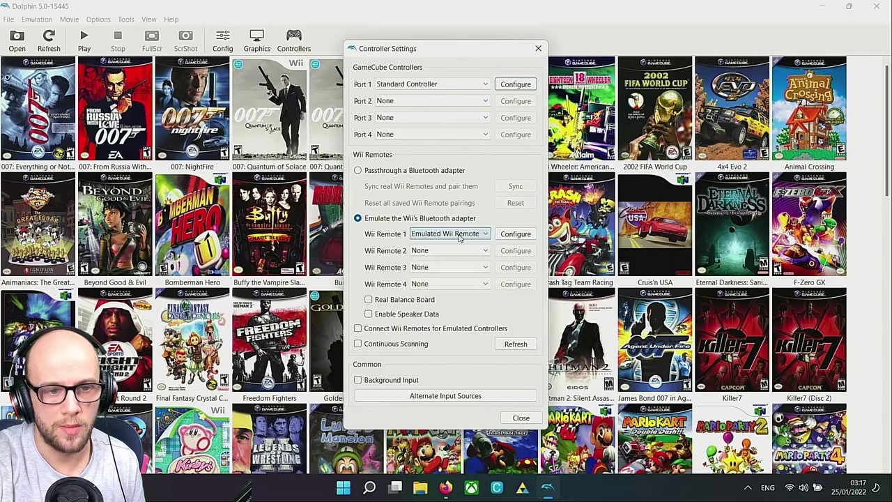
left_click(515, 233)
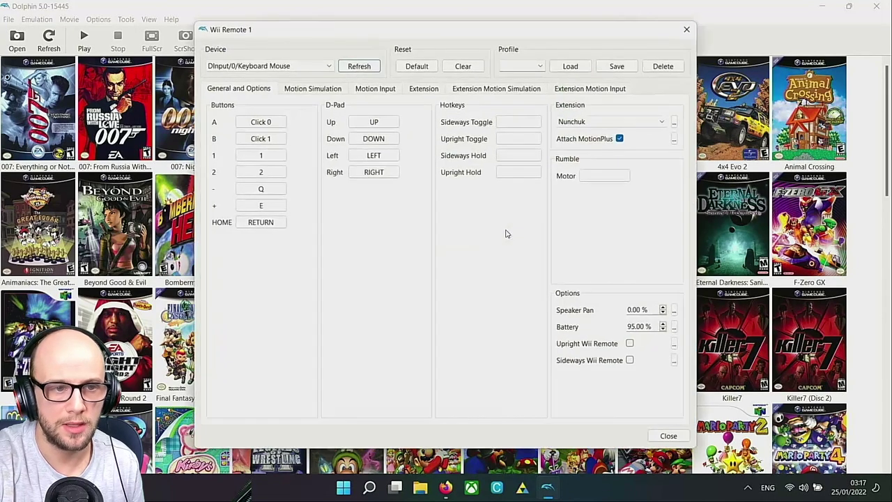
Review the Wii Remote 1 motion simulation, motion input, extension and general settings, and close the controller windows
left_click(291, 89)
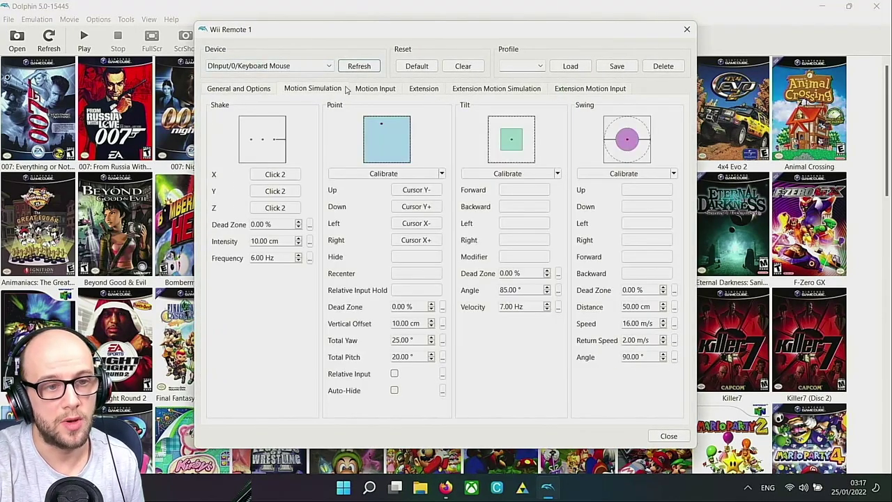
left_click(394, 90)
left_click(421, 89)
left_click(474, 89)
left_click(566, 89)
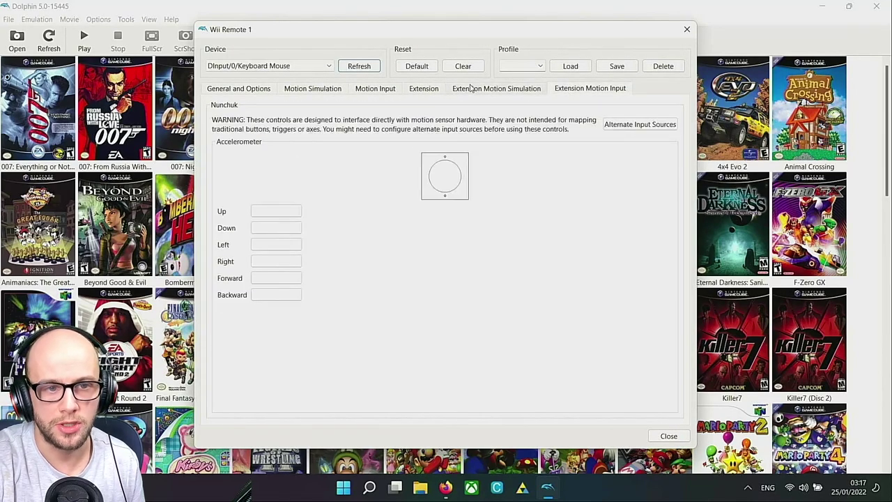
left_click(470, 88)
left_click(420, 90)
left_click(373, 90)
left_click(326, 90)
left_click(255, 92)
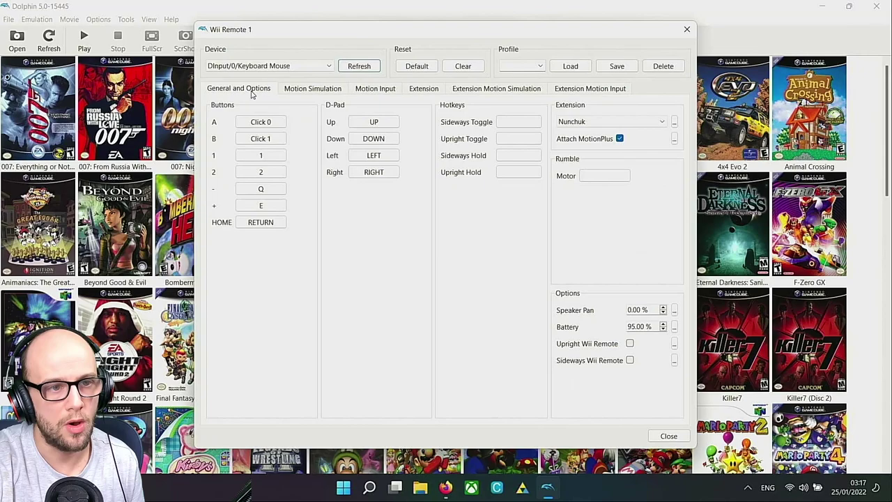
left_click(687, 31)
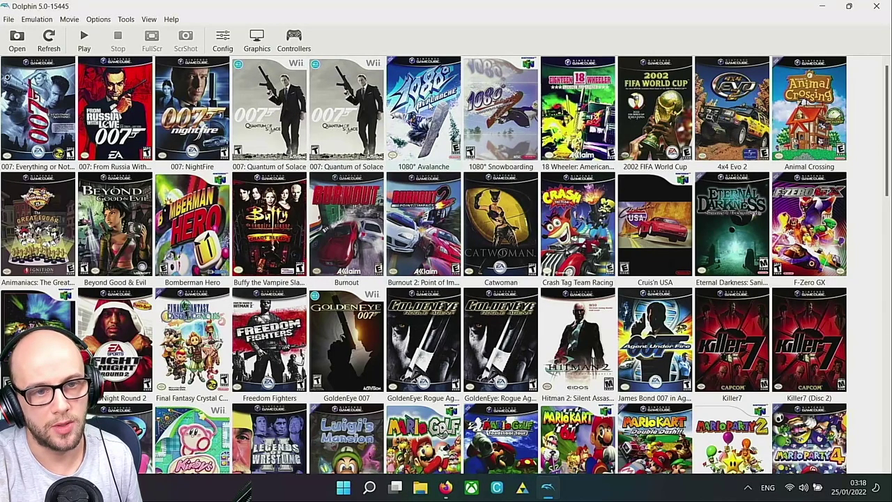
Find Fight Night Round 2 in the game list and launch it
left_click(433, 236)
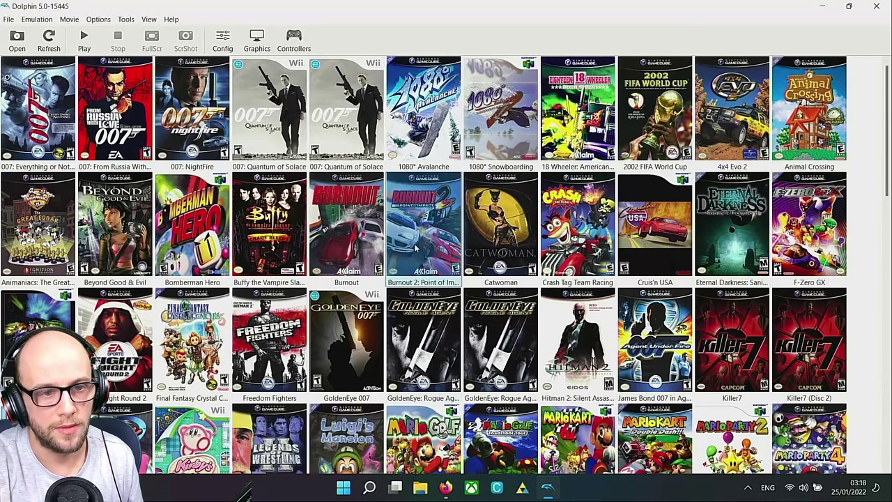
scroll(131, 180, "down", 2)
left_click(131, 180)
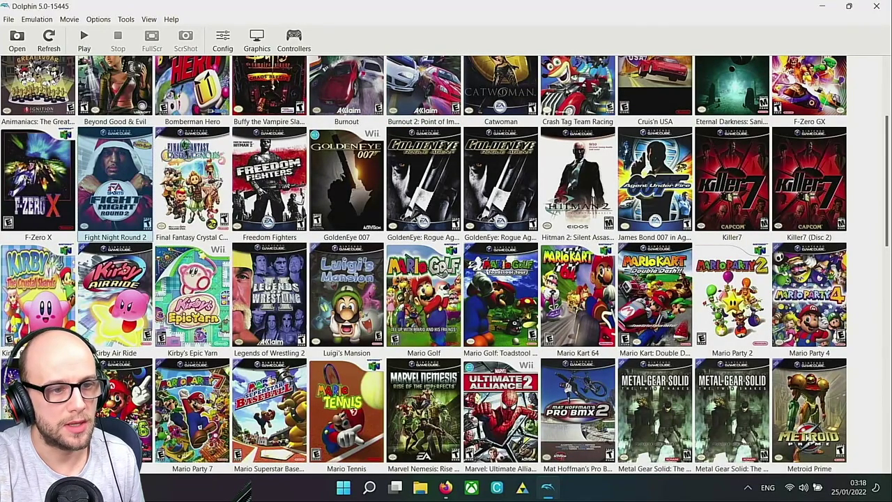
left_click(83, 40)
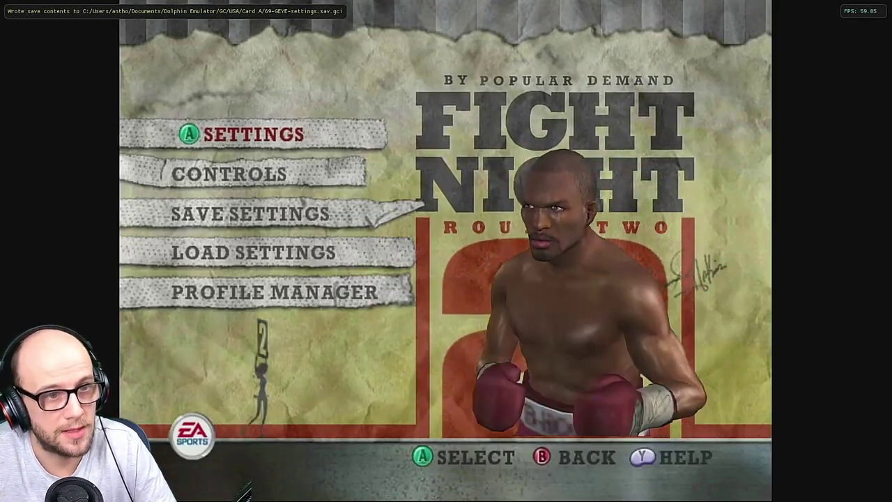
Back out of the game's settings and extras screens to its main menu
key("Escape")
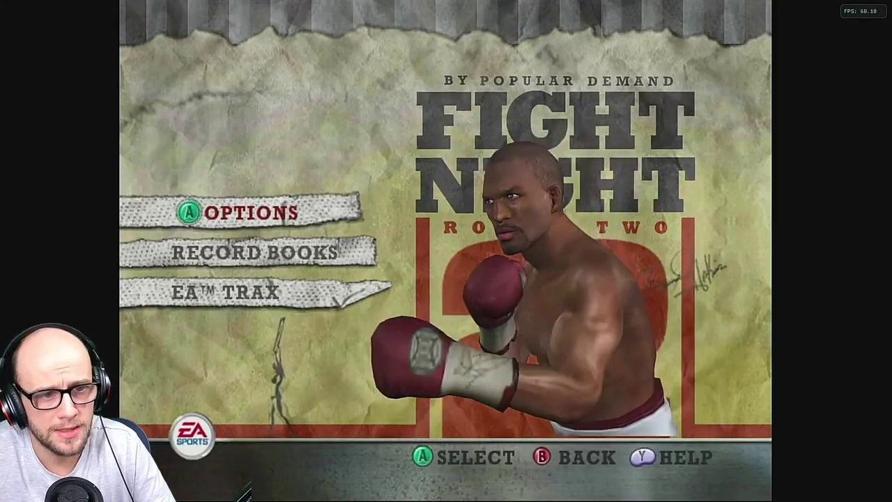
key("Down")
key("Escape")
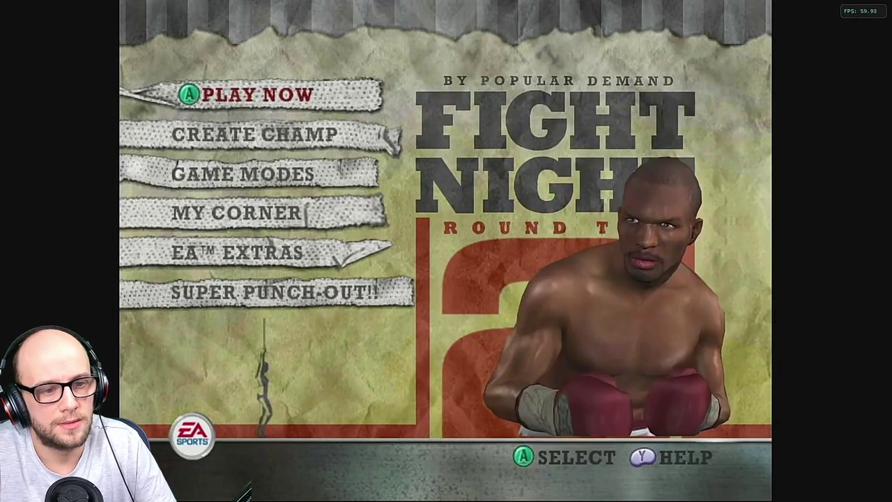
Start Play Now in the blue corner, accept the preselected middleweight boxers and choose Focus Training
key("Return")
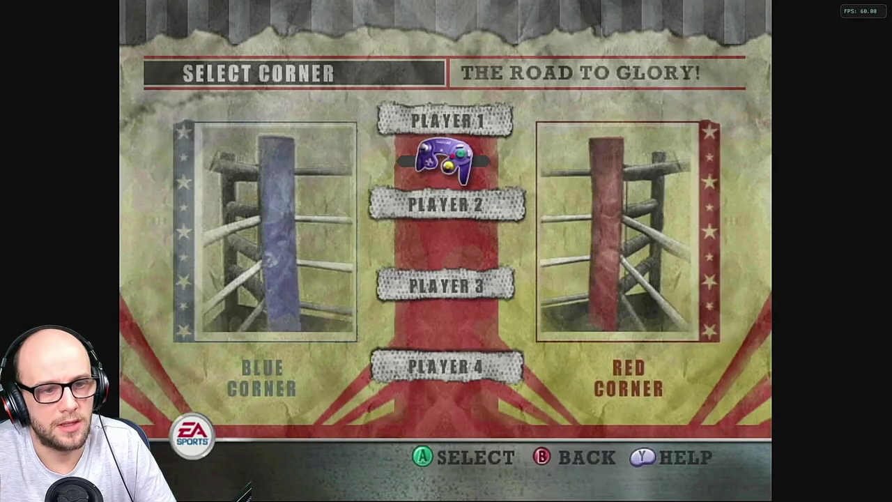
key("Left")
key("Return")
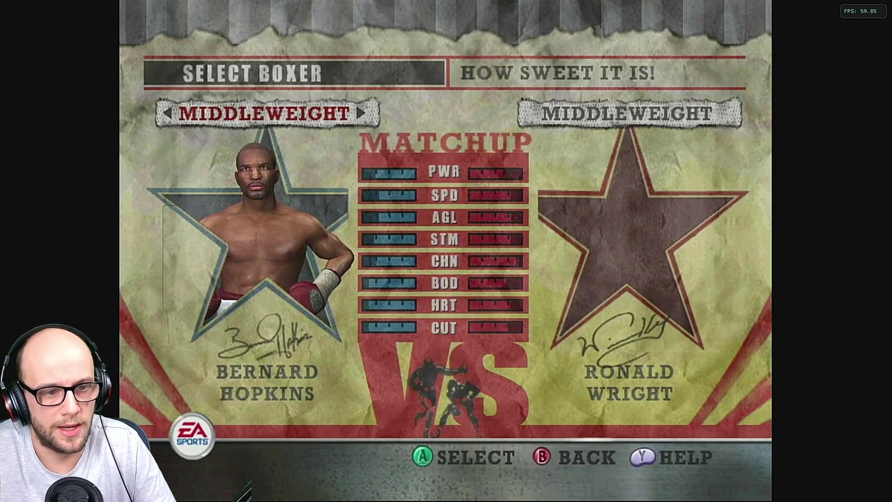
key("Return")
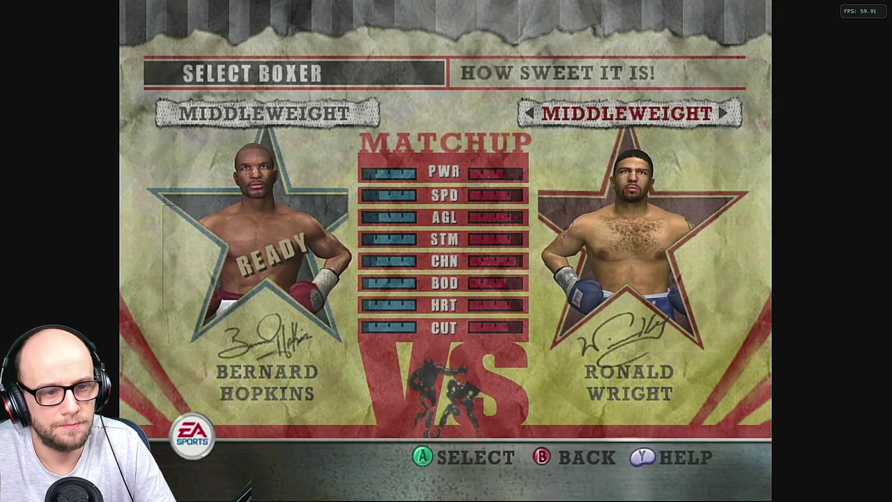
key("Return")
key("Return")
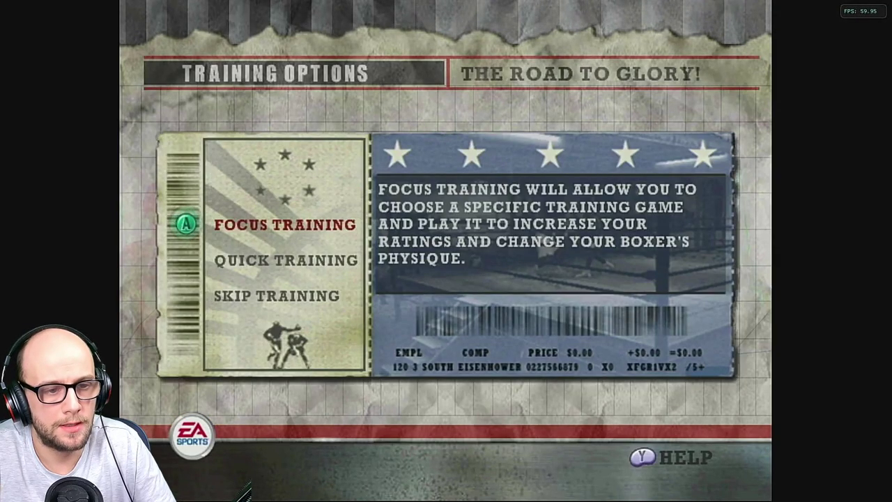
key("Return")
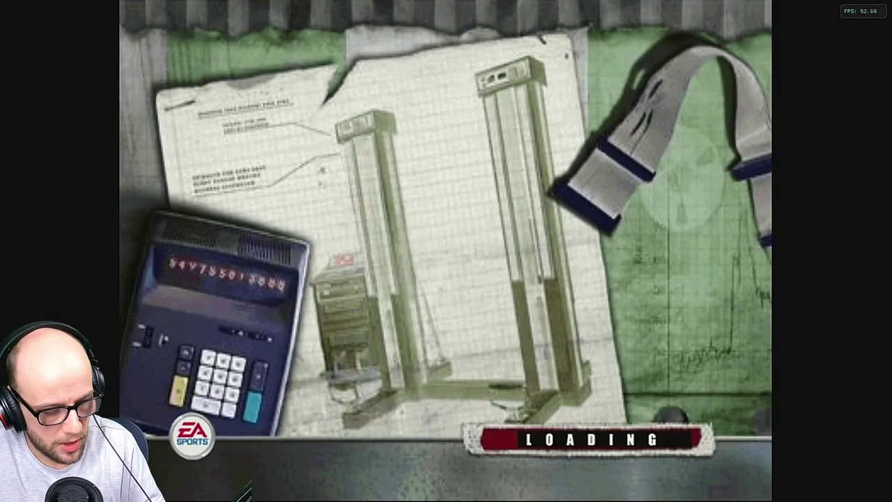
Leave full screen and tile the game window side by side with the game list
key("alt+Return")
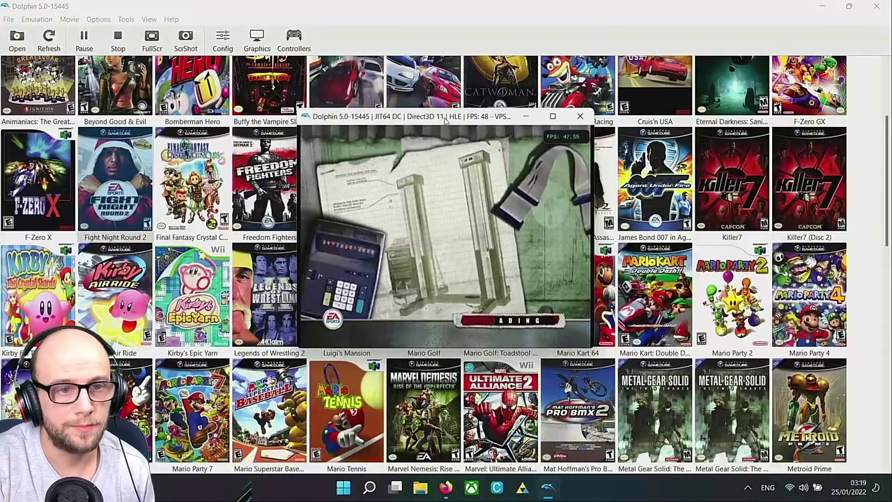
left_click_drag(446, 120, 890, 133)
left_click(281, 149)
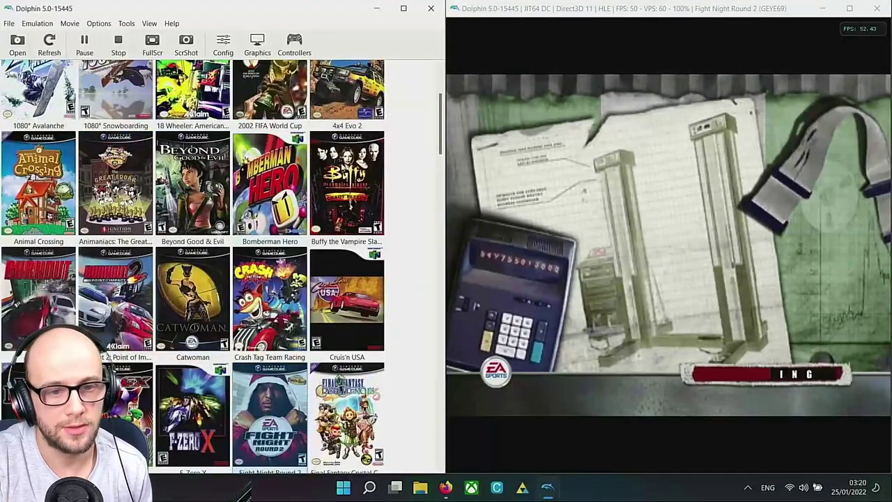
Open the graphics configuration and set the aspect ratio to Force 16:9 for the running game
left_click(256, 44)
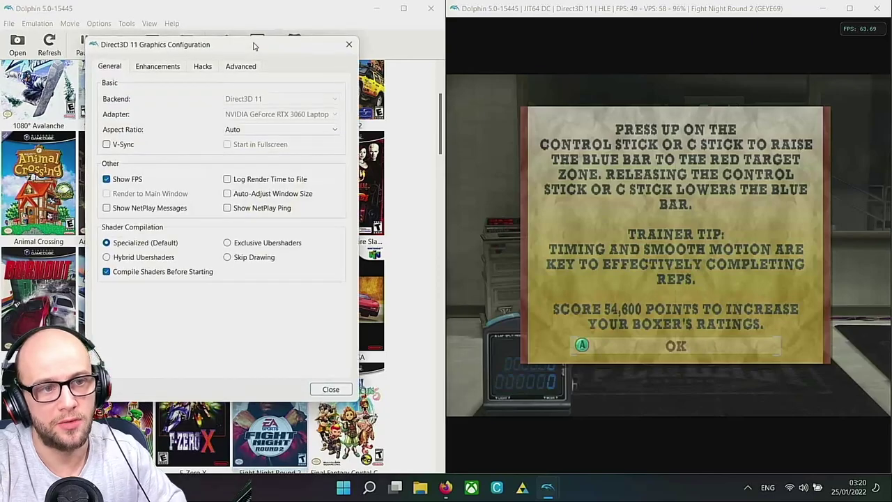
left_click(252, 130)
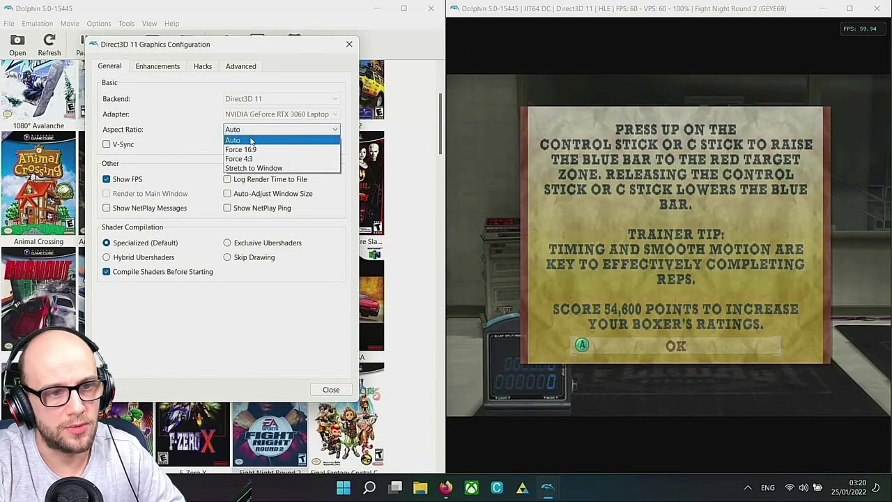
left_click(250, 150)
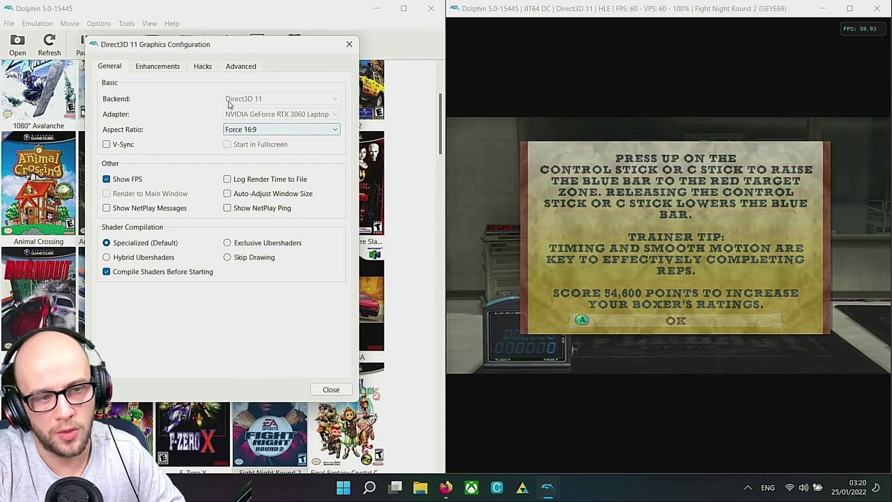
Review the resolution, anti-aliasing and anisotropic filtering enhancements plus the Hacks and Advanced graphics settings, and close the configuration
left_click(159, 65)
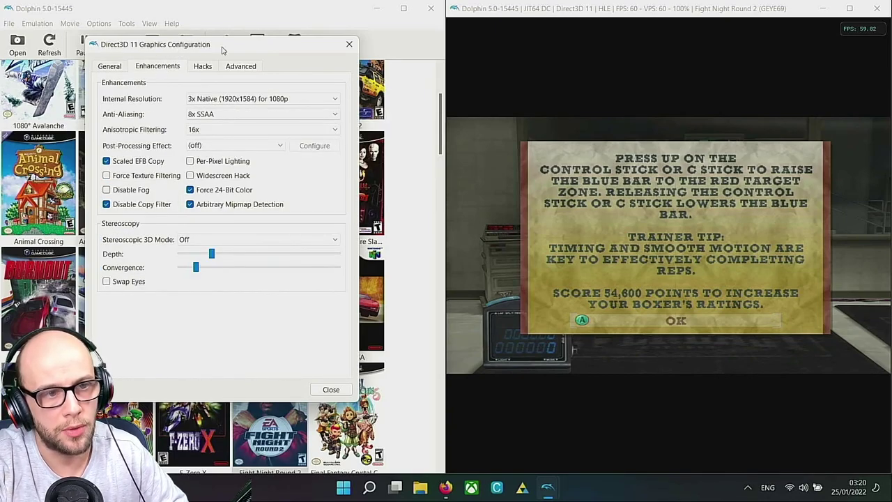
left_click_drag(223, 50, 218, 92)
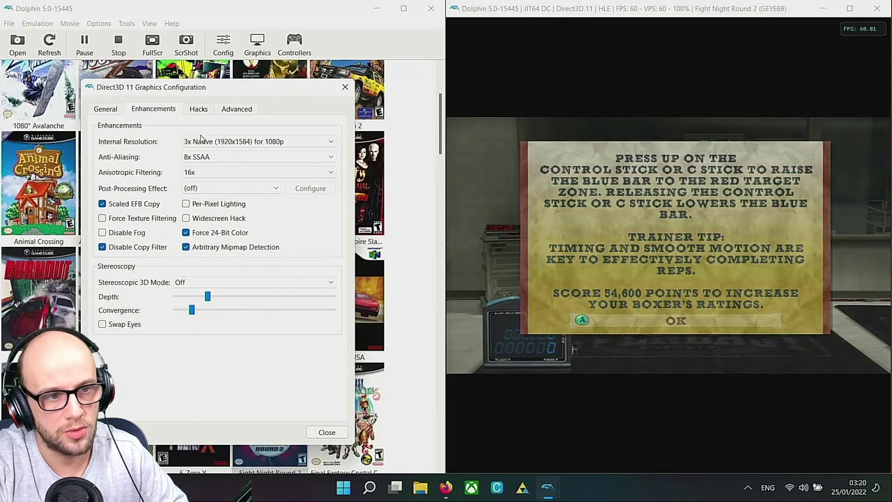
left_click(203, 157)
left_click(124, 156)
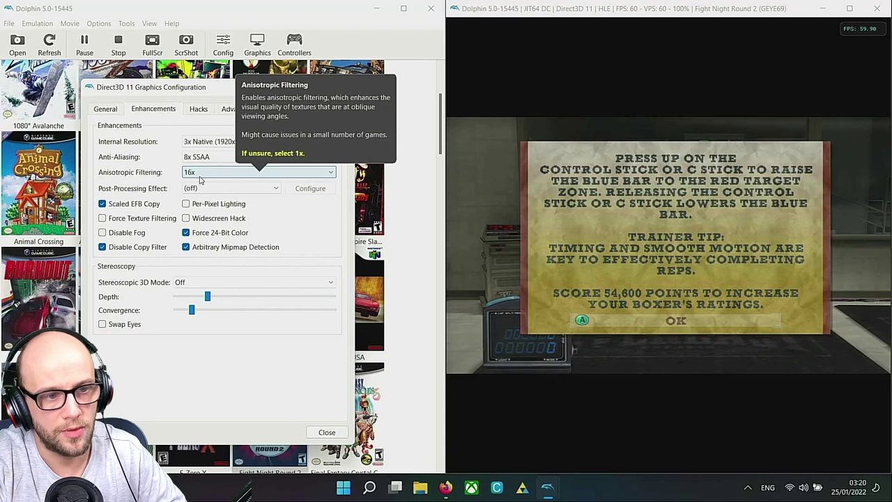
left_click(203, 115)
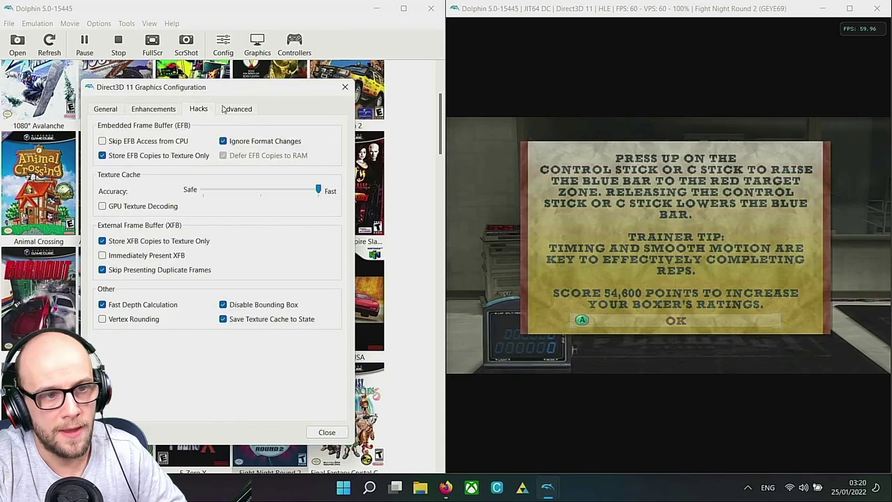
left_click(239, 110)
left_click(198, 110)
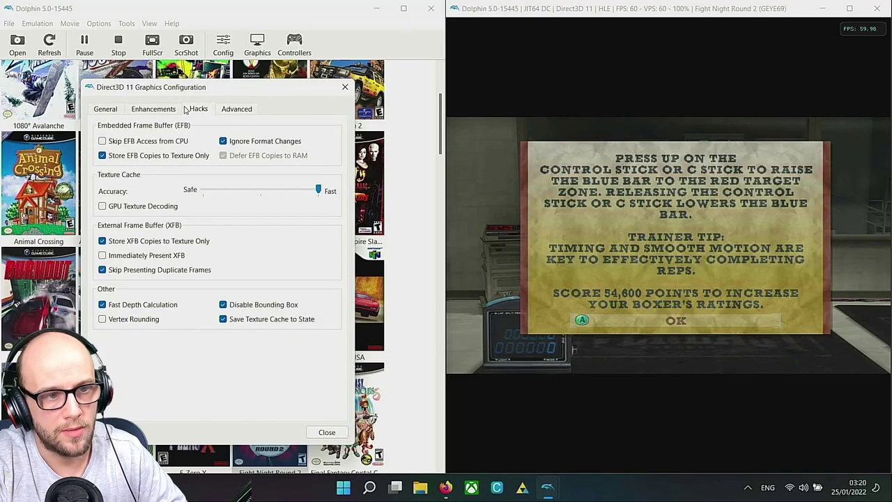
left_click(160, 113)
left_click(332, 435)
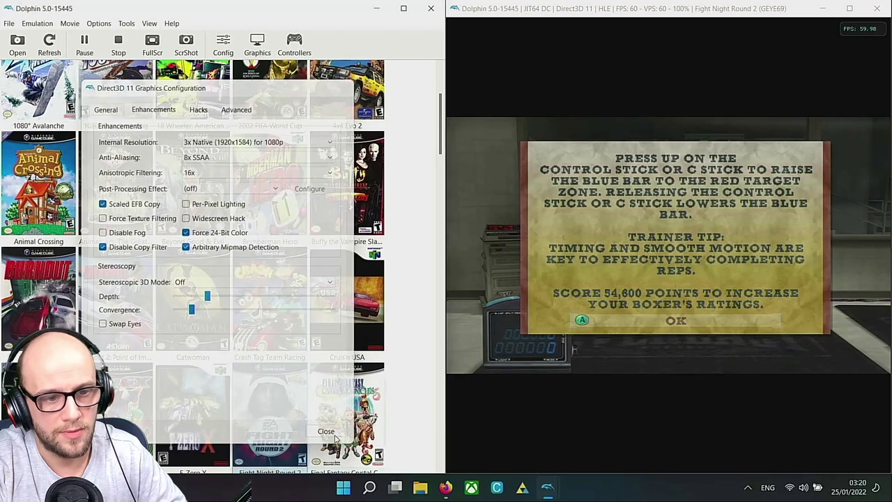
Accept the Focus Training instructions to start the exercise and switch the running game to full screen
key("x")
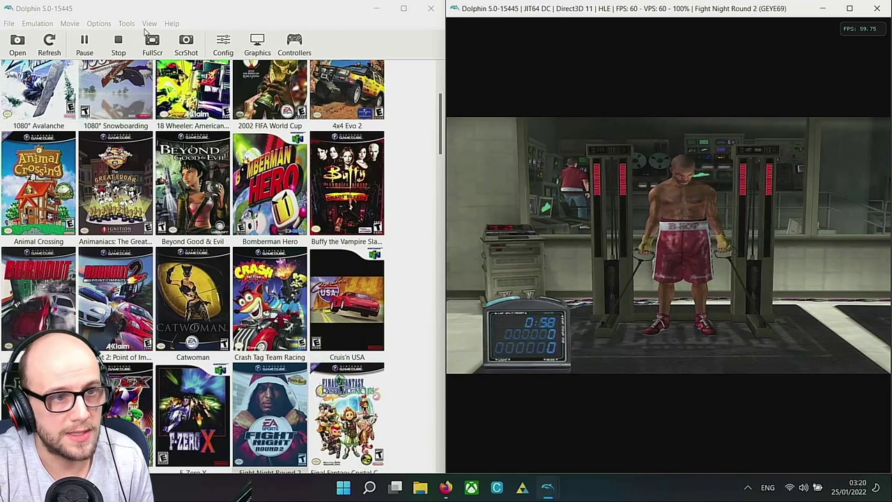
key("alt+Return")
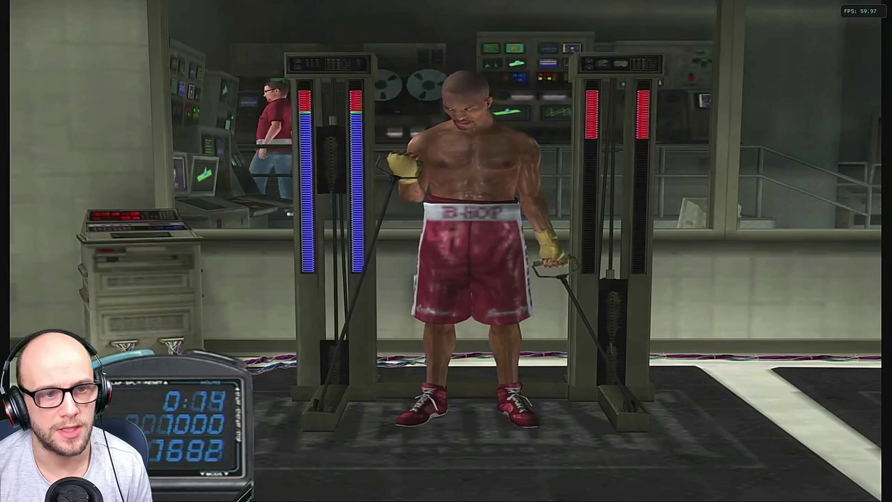
Stop the current emulation, confirm the stop, and maximize the window with the game list
key("Escape")
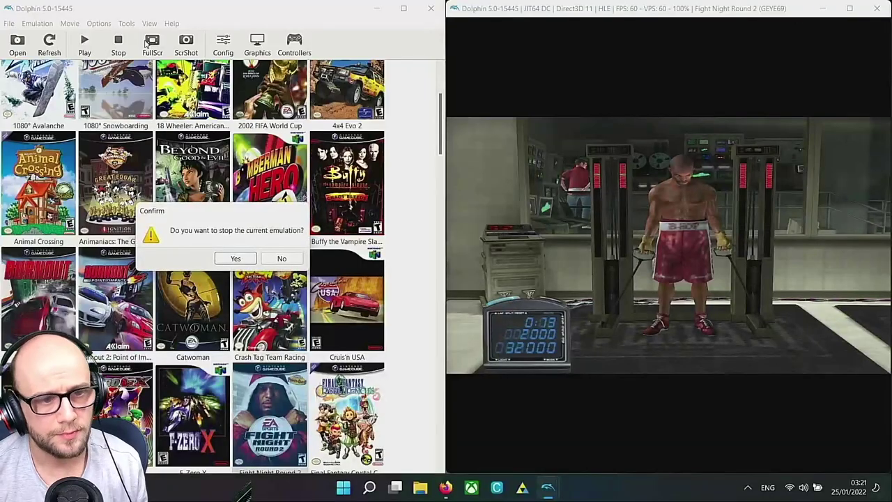
left_click(252, 259)
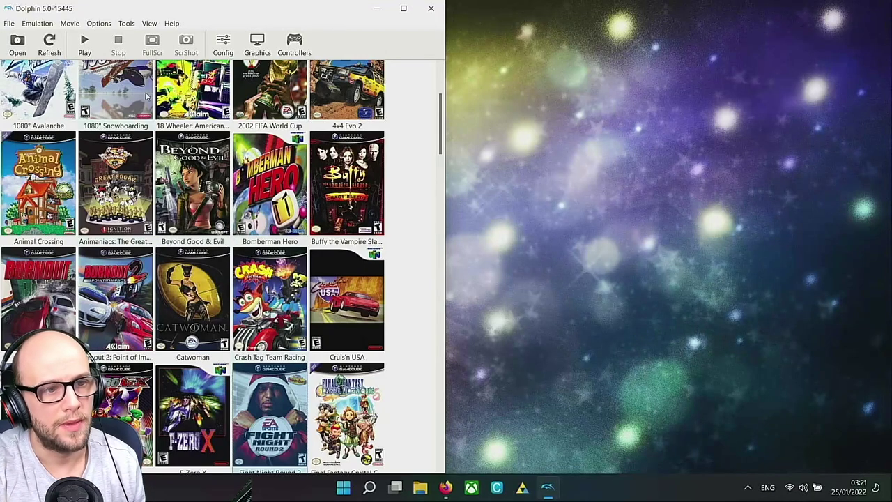
double_click(141, 7)
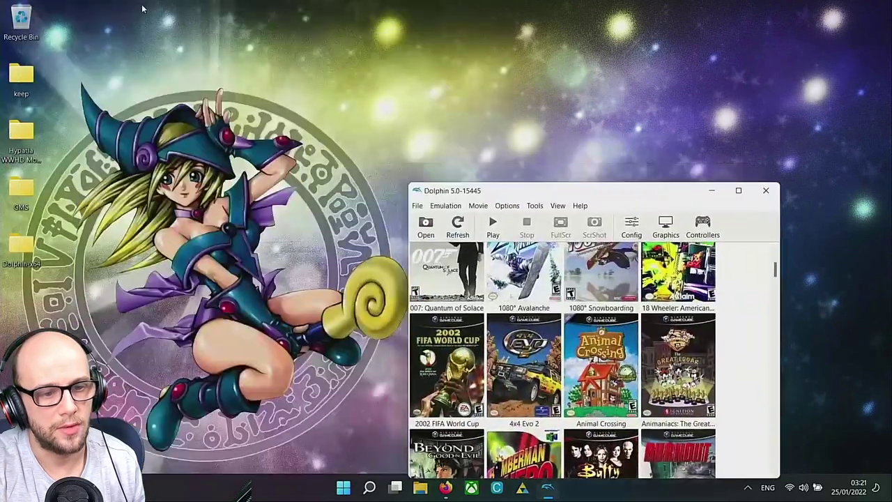
double_click(546, 190)
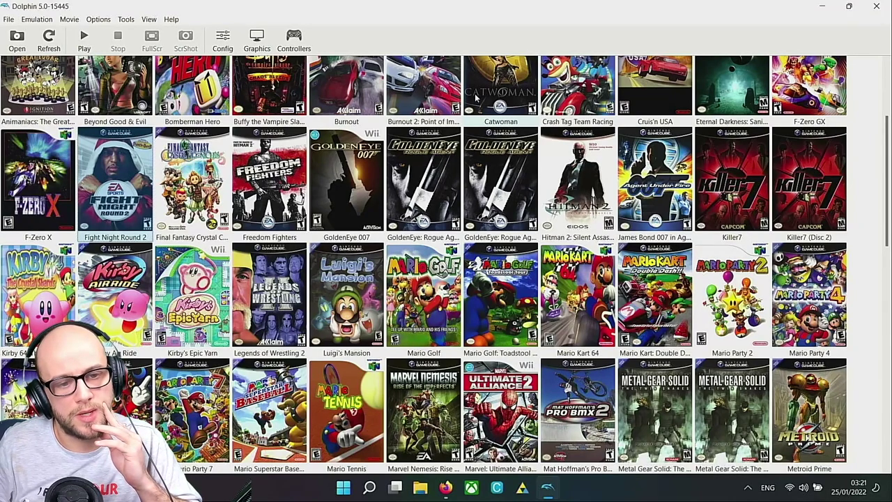
Look through the whole game library and the available movie, emulation and tools commands
scroll(593, 353, "down", 10)
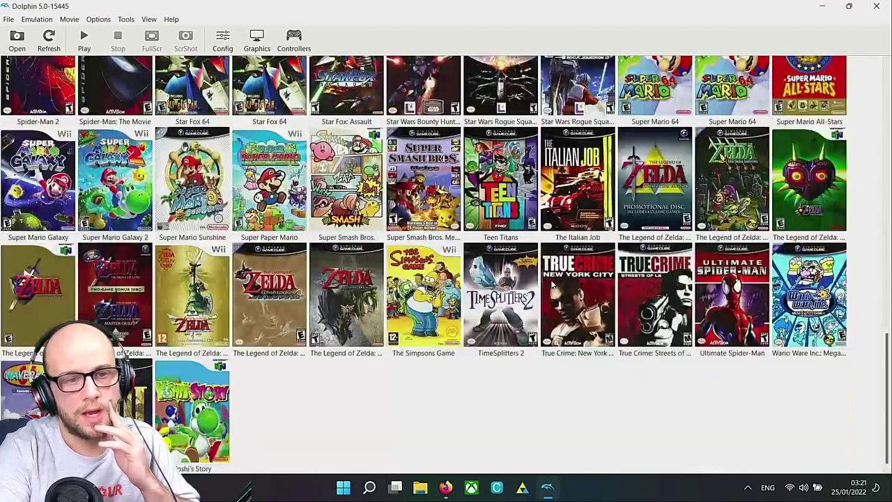
scroll(160, 265, "up", 5)
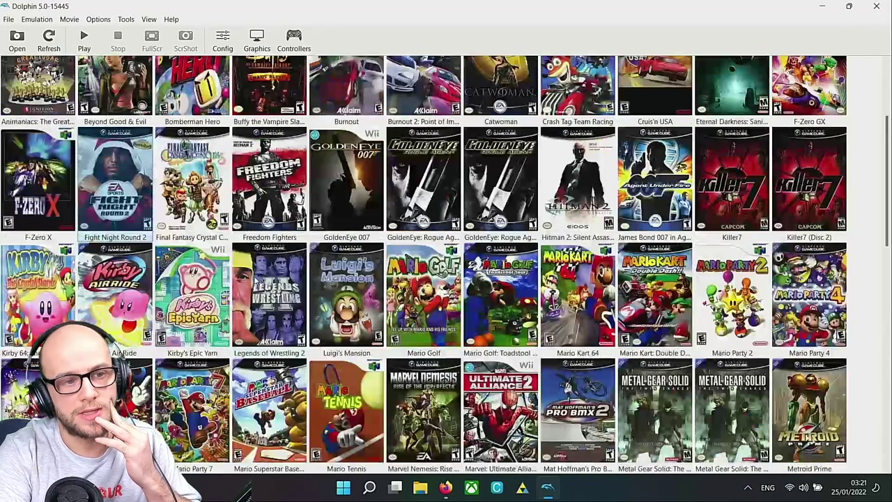
scroll(160, 265, "down", 2)
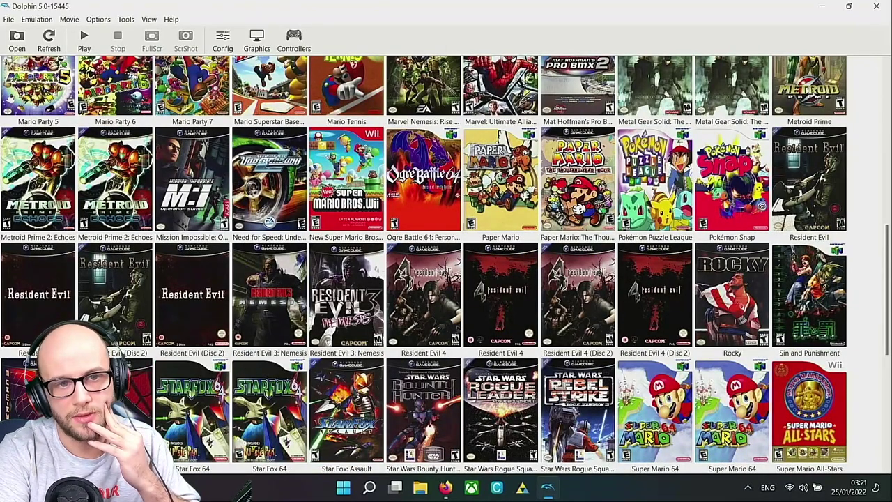
scroll(115, 181, "up", 3)
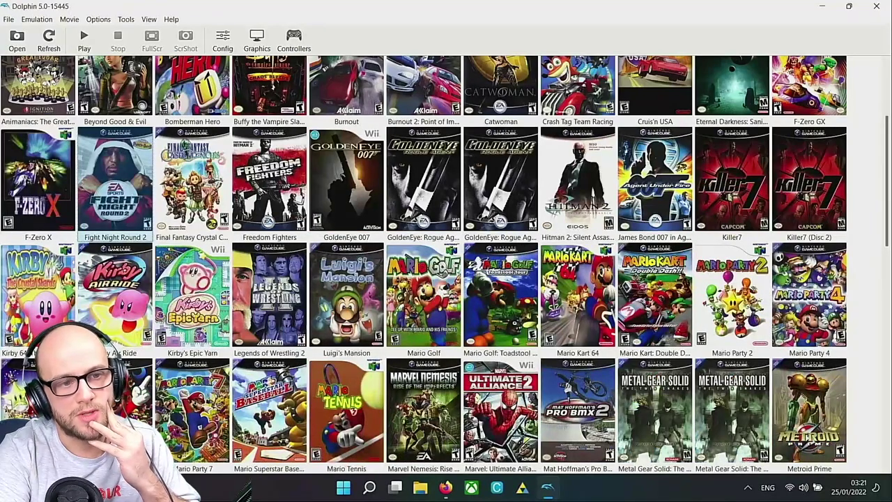
scroll(115, 181, "up", 3)
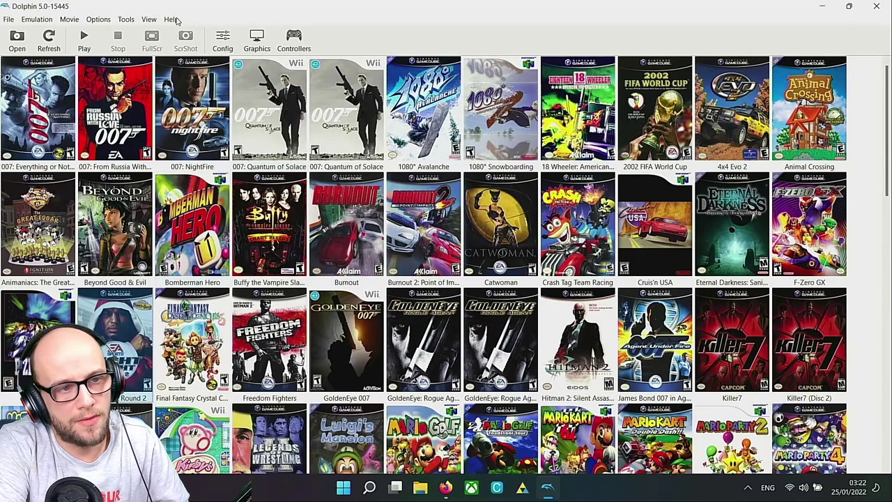
left_click(98, 19)
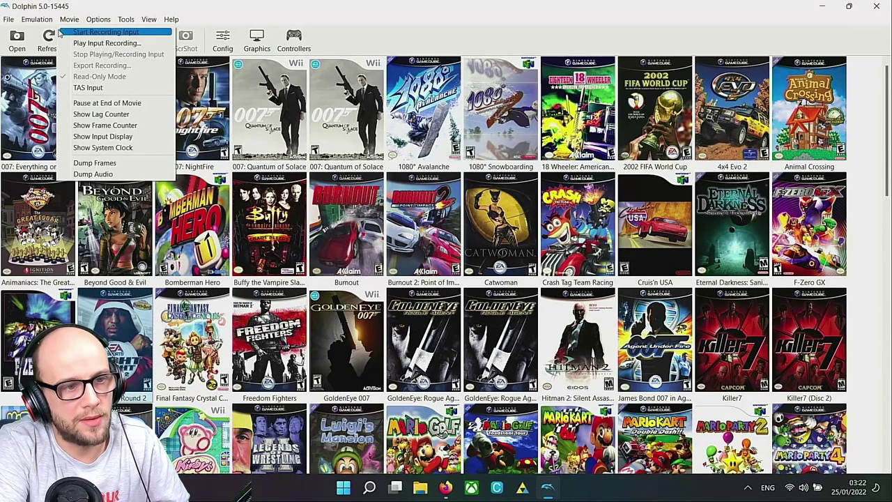
mouse_move(50, 14)
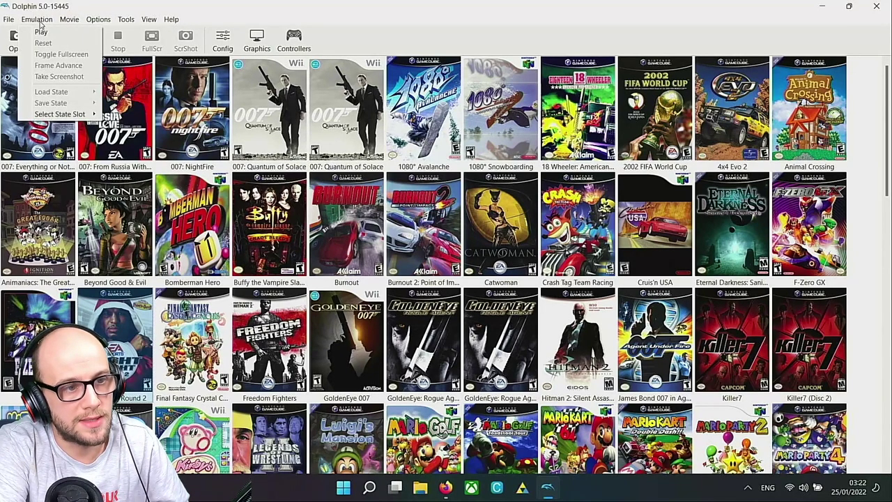
mouse_move(133, 22)
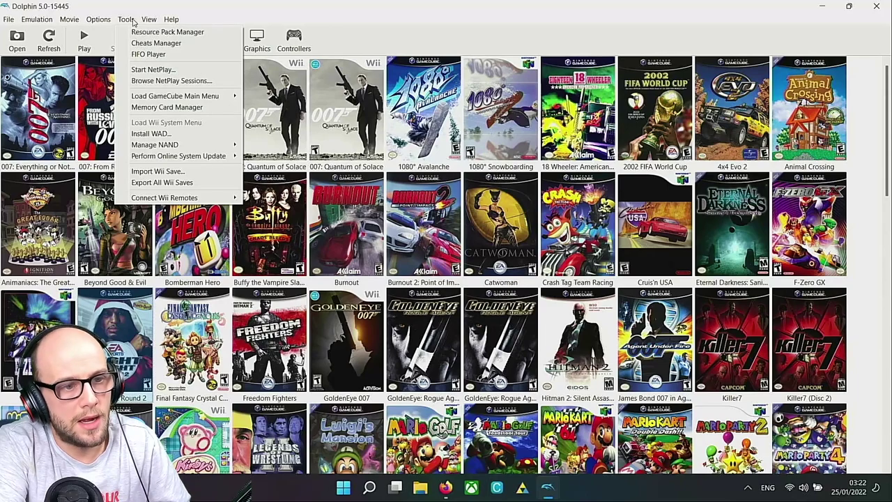